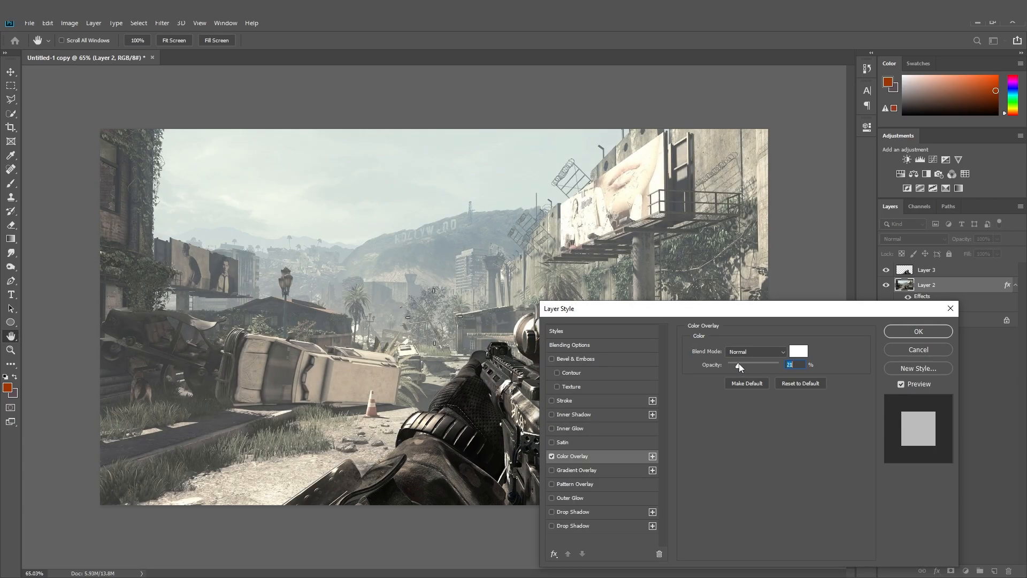
# Step: Switch Layer 2's colour overlay to black and adjust its opacity so the background scene darkens
pyautogui.click(794, 352)
pyautogui.press('Return')
pyautogui.moveTo(771, 365); pyautogui.dragTo(757, 366)
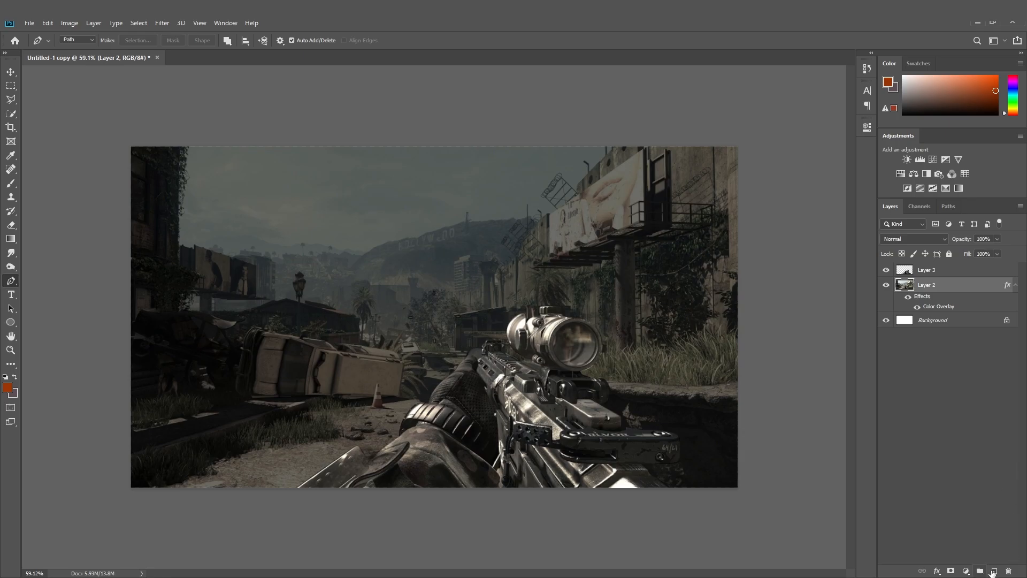
# Step: Add a new layer above Layer 2 in Screen mode and sample a pale beige from the rifle scope for the brush
pyautogui.click(993, 571)
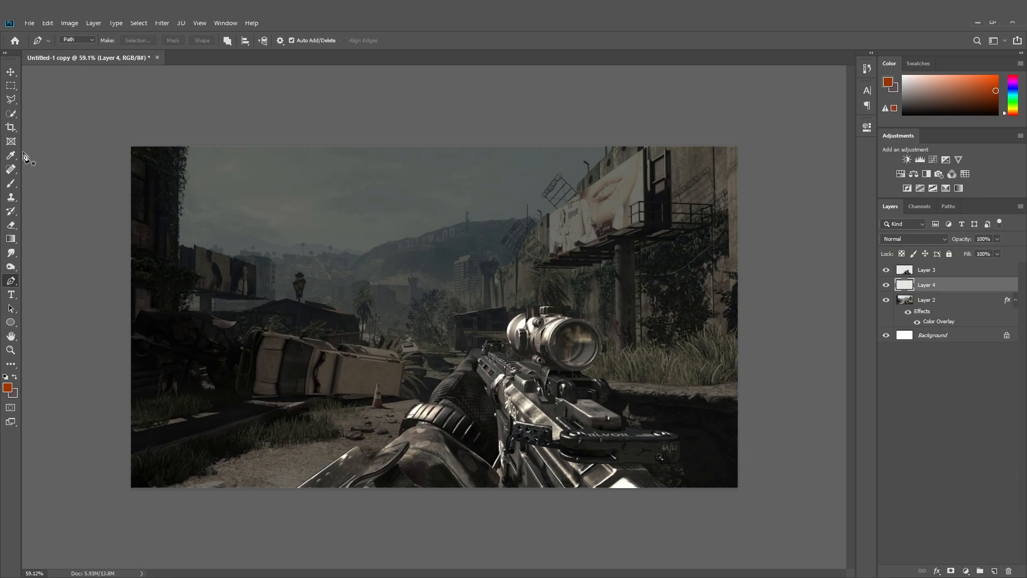
pyautogui.click(11, 184)
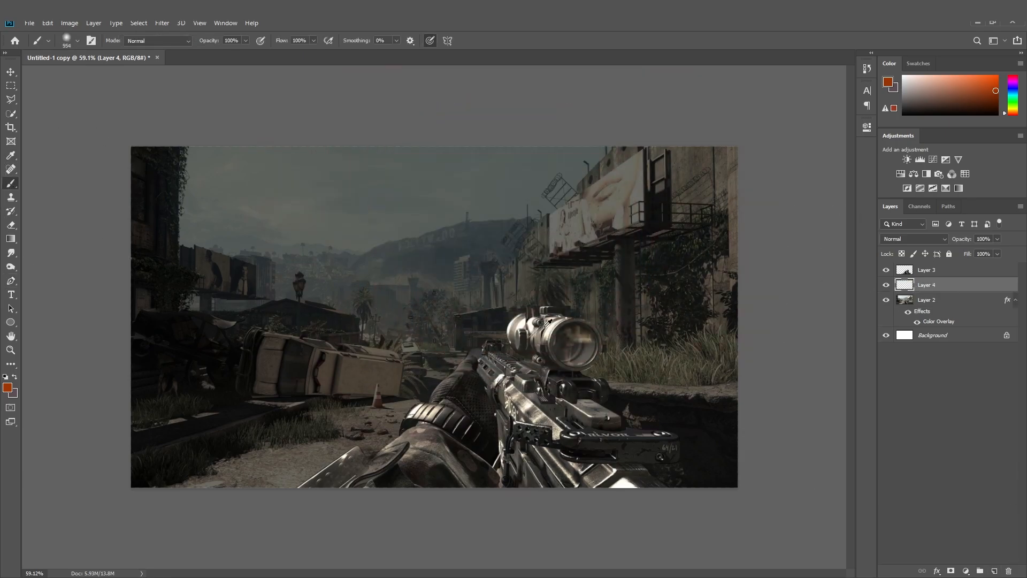
pyautogui.keyDown('alt'); pyautogui.click(517, 319); pyautogui.keyUp('alt')
pyautogui.click(915, 238)
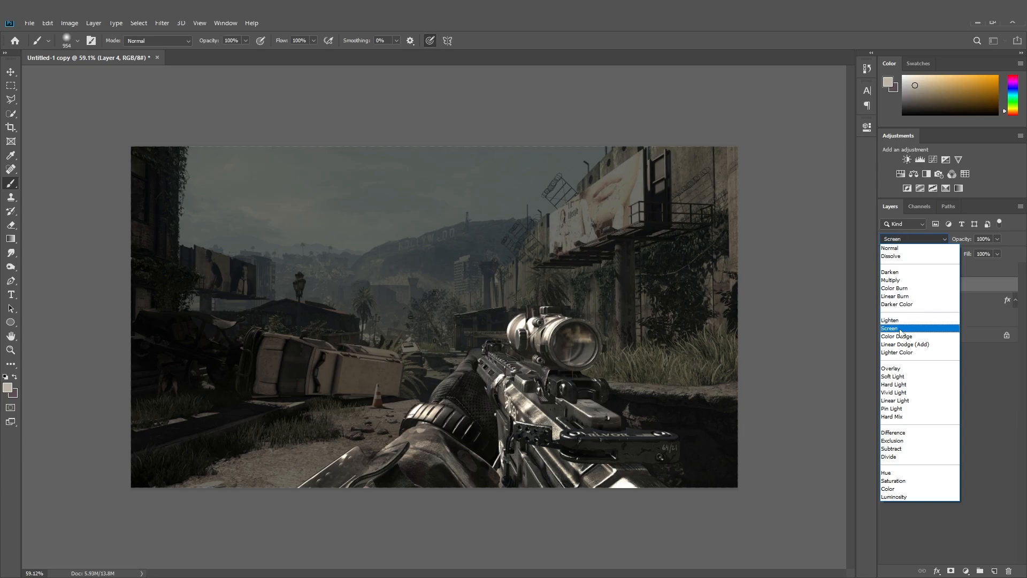
pyautogui.click(899, 327)
# Step: Enlarge the soft round brush to 1475 px
pyautogui.click(426, 125)
pyautogui.hotkey('ctrl', 'z')
pyautogui.moveTo(449, 247); pyautogui.dragTo(531, 246)
# Step: Try single glow dabs with the large soft brush along the lower part of the image
pyautogui.click(487, 418)
pyautogui.scroll(-3, 476, 460)
pyautogui.hotkey('ctrl', 'z')
pyautogui.click(480, 482)
pyautogui.hotkey('ctrl', 'z')
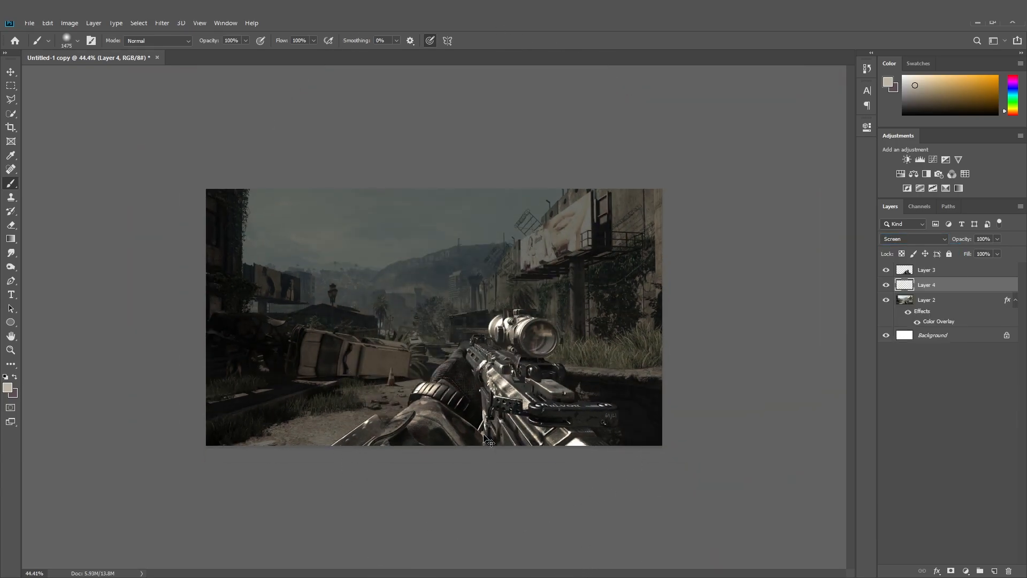
pyautogui.click(489, 434)
pyautogui.scroll(1, 490, 434)
pyautogui.hotkey('ctrl', 'z')
# Step: Paint a soft pale glow at the top centre of the sky on Layer 4
pyautogui.click(463, 192)
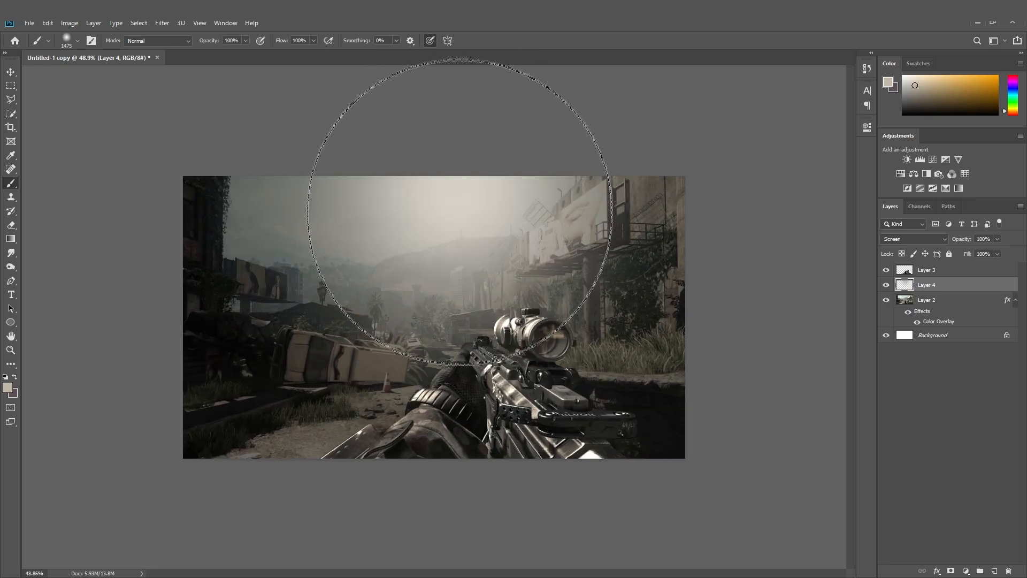
pyautogui.scroll(-4, 463, 335)
pyautogui.hotkey('ctrl', 'z')
pyautogui.click(446, 194)
pyautogui.scroll(4, 441, 240)
# Step: Try strengthening the sky glow with another dab and with an orange brush colour
pyautogui.click(456, 191)
pyautogui.hotkey('ctrl', 'z')
pyautogui.click(8, 388)
pyautogui.click(830, 287)
pyautogui.click(898, 293)
pyautogui.click(460, 193)
pyautogui.hotkey('ctrl', 'z')
pyautogui.scroll(-2, 497, 274)
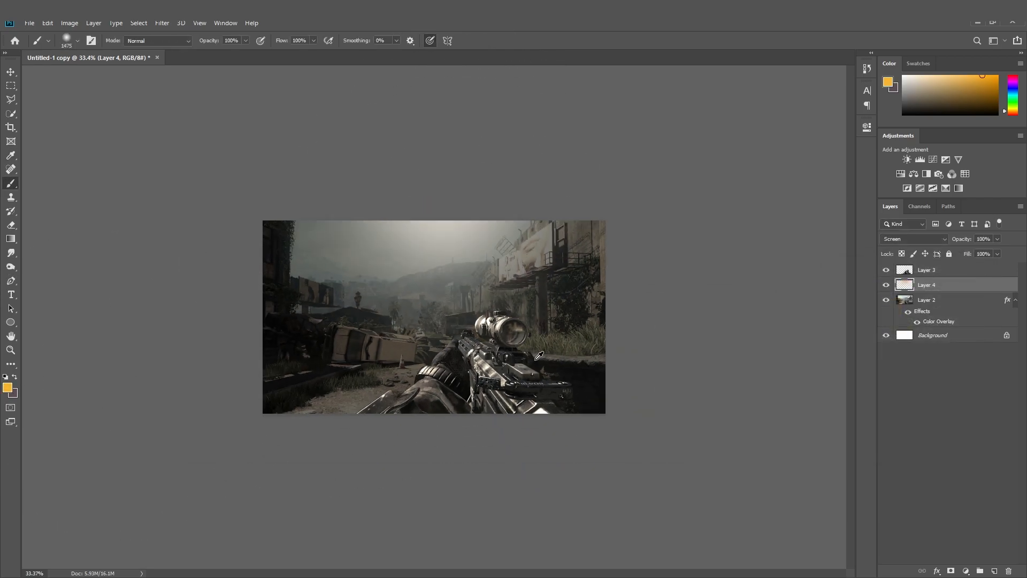
# Step: Sample the pale glow colour from the sky as the foreground colour and lock Layer 4
pyautogui.scroll(2, 394, 130)
pyautogui.keyDown('alt'); pyautogui.click(428, 179); pyautogui.keyUp('alt')
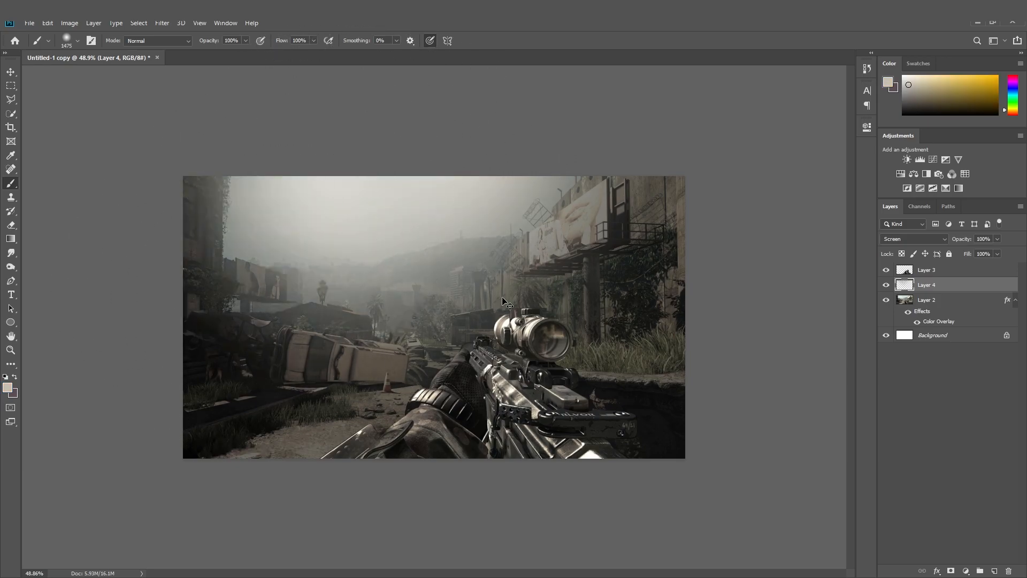
pyautogui.hotkey('ctrl', 'z')
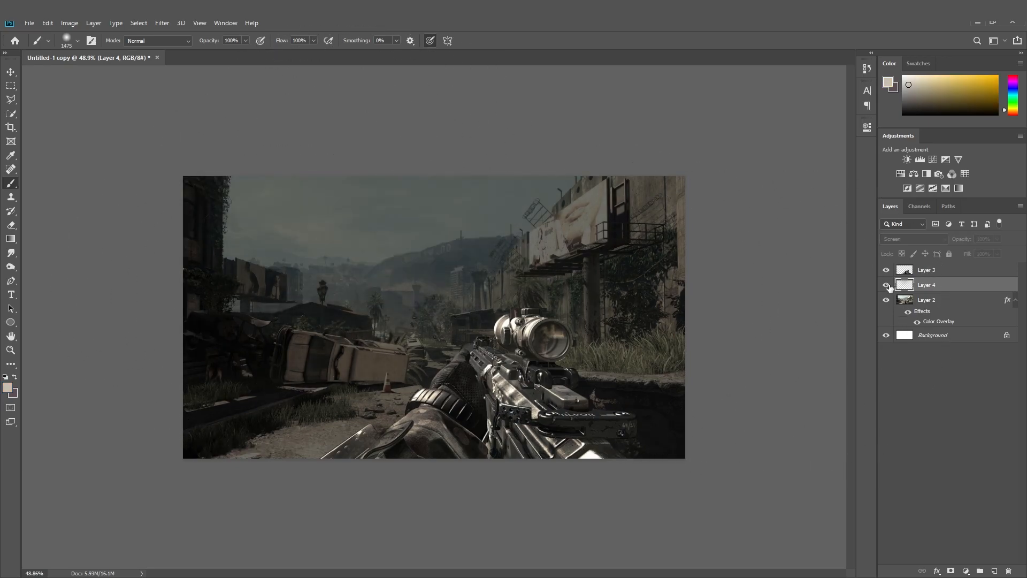
pyautogui.click(949, 254)
# Step: Add the text SHOOTING over the sky in the Evogria font
pyautogui.press('t')
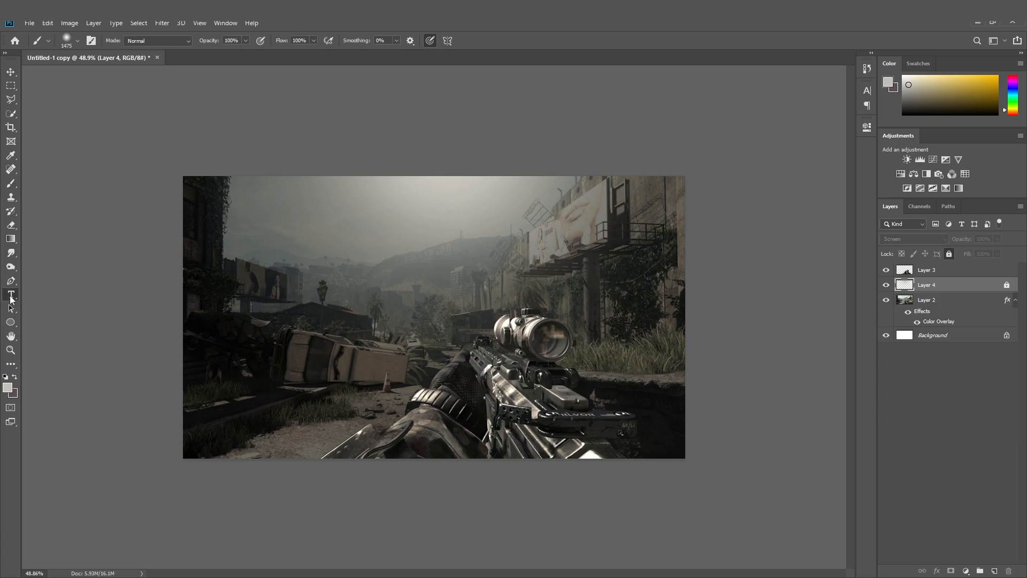
pyautogui.click(319, 268)
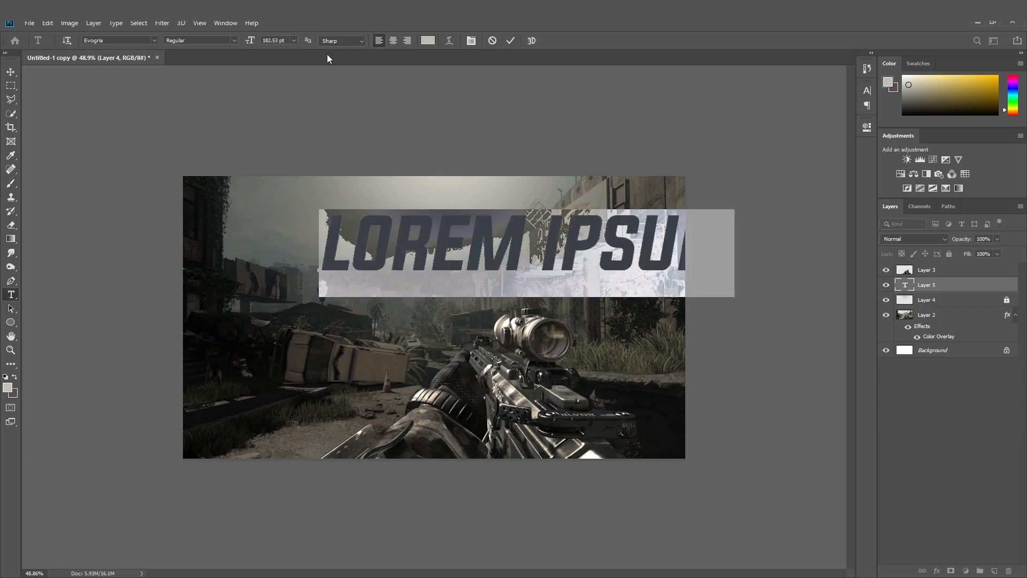
pyautogui.press('BackSpace')
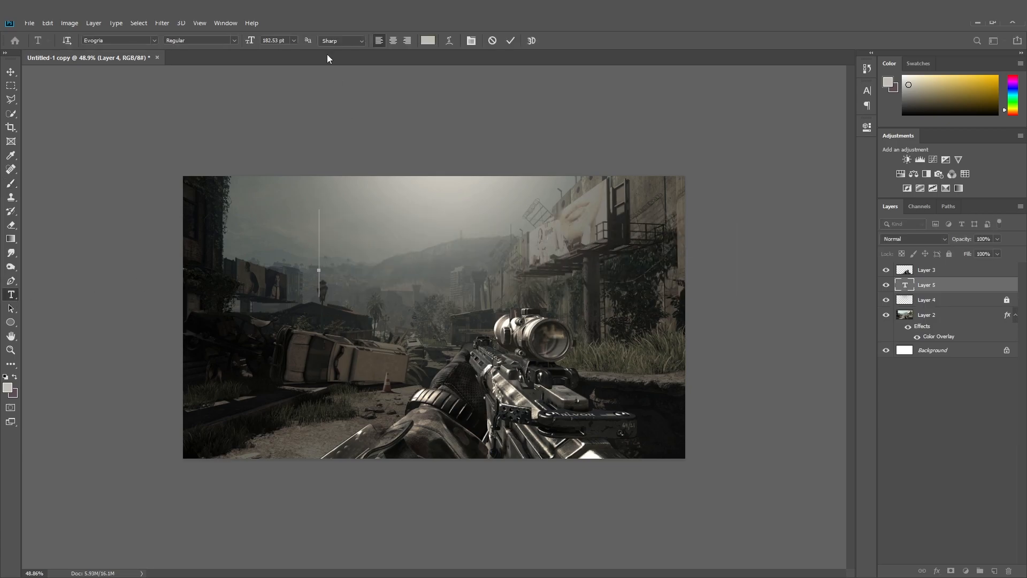
pyautogui.write('SHOO')
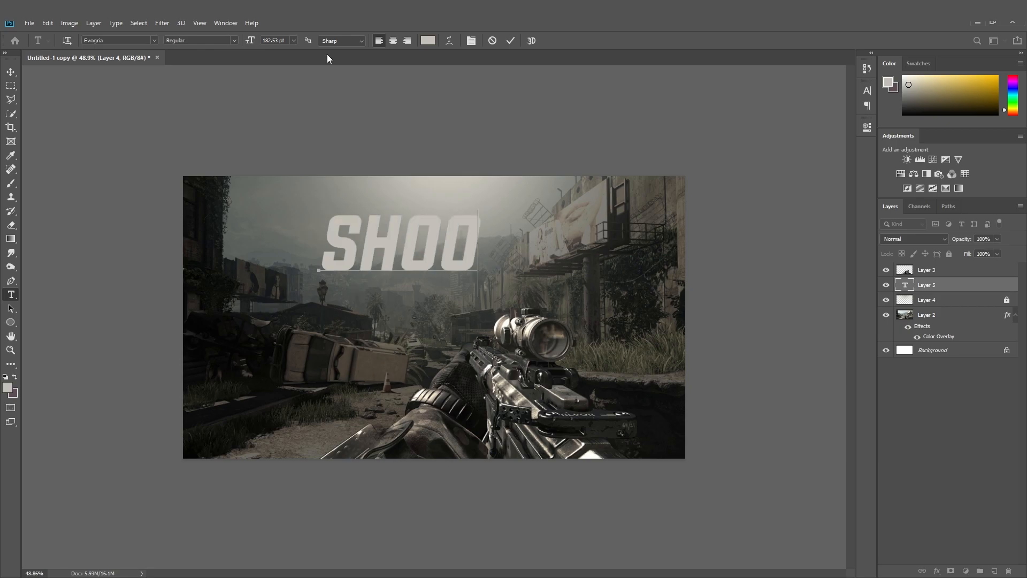
pyautogui.write('T')
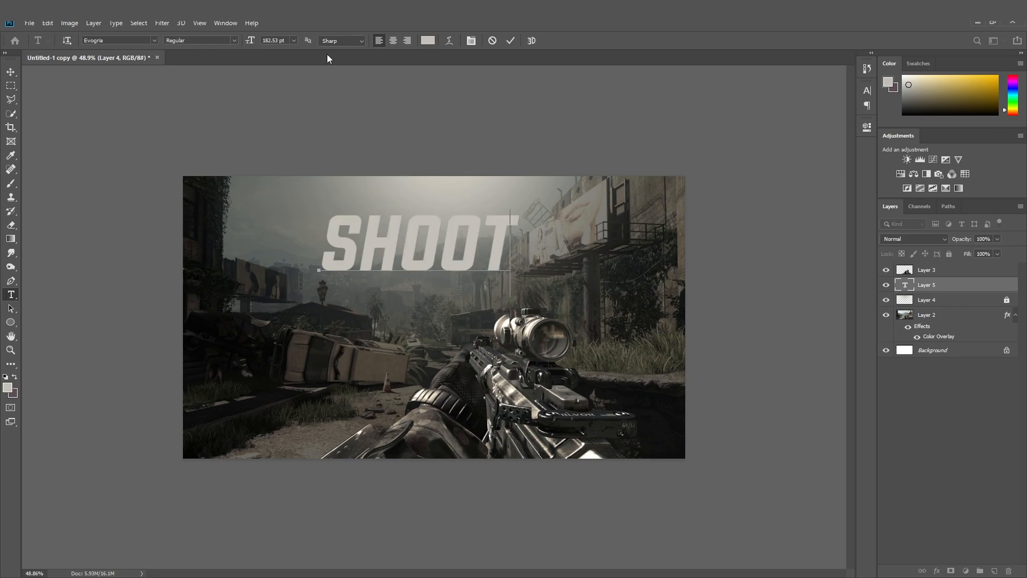
pyautogui.write('ING')
# Step: Enlarge the SHOOTING text to about 139% width, skew it upward about 7.5 degrees, and set its blending mode to Screen
pyautogui.click(11, 78)
pyautogui.hotkey('ctrl', 't')
pyautogui.moveTo(623, 253); pyautogui.dragTo(546, 272)
pyautogui.moveTo(586, 221); pyautogui.dragTo(633, 190)
pyautogui.moveTo(580, 245); pyautogui.dragTo(597, 256)
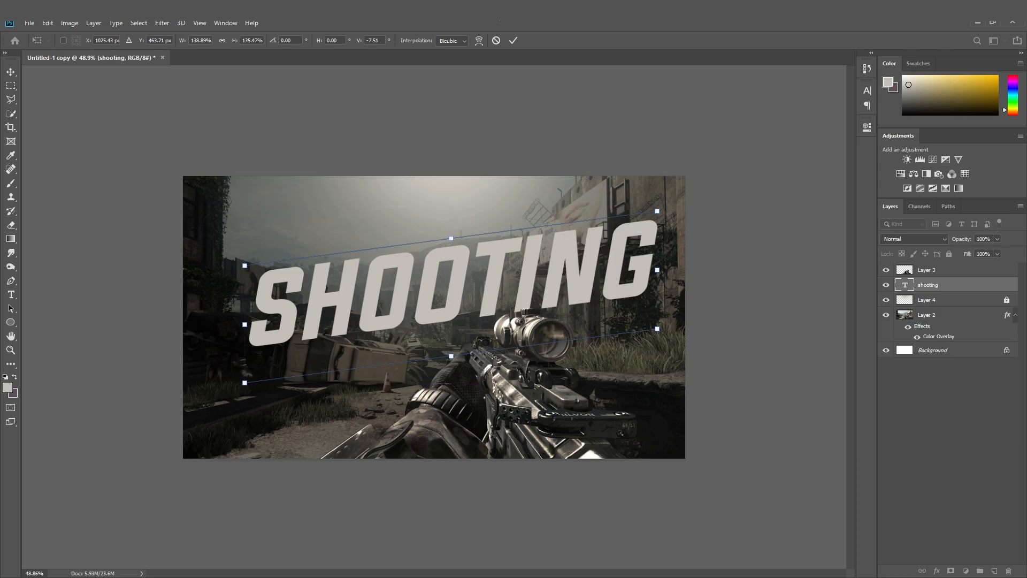
pyautogui.click(513, 41)
pyautogui.click(914, 239)
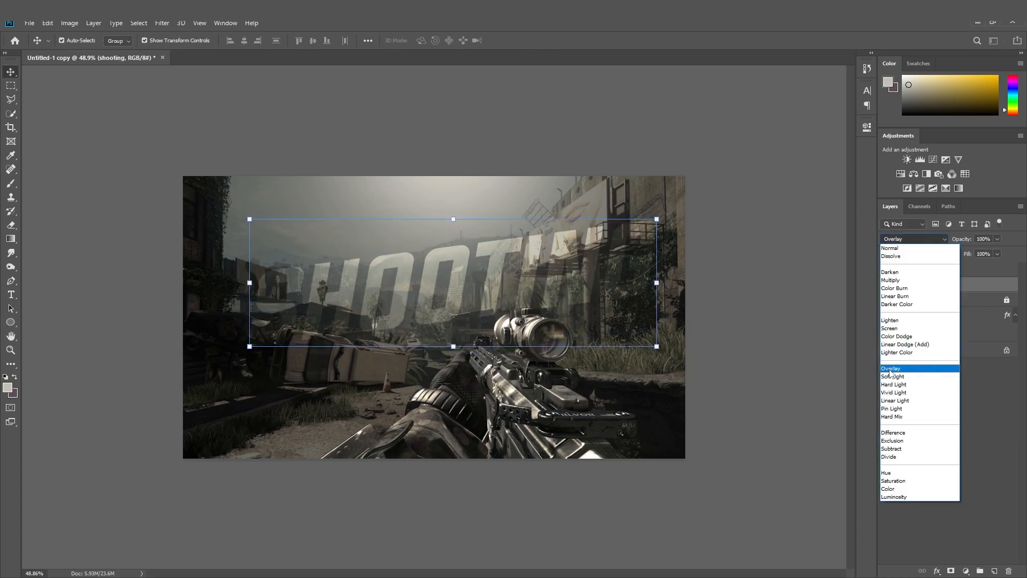
pyautogui.click(888, 329)
# Step: Try moving the SHOOTING text slightly lower on the canvas
pyautogui.moveTo(569, 267); pyautogui.dragTo(551, 289)
pyautogui.click(724, 288)
pyautogui.scroll(-2, 543, 347)
pyautogui.scroll(1, 543, 348)
pyautogui.hotkey('ctrl', 'z')
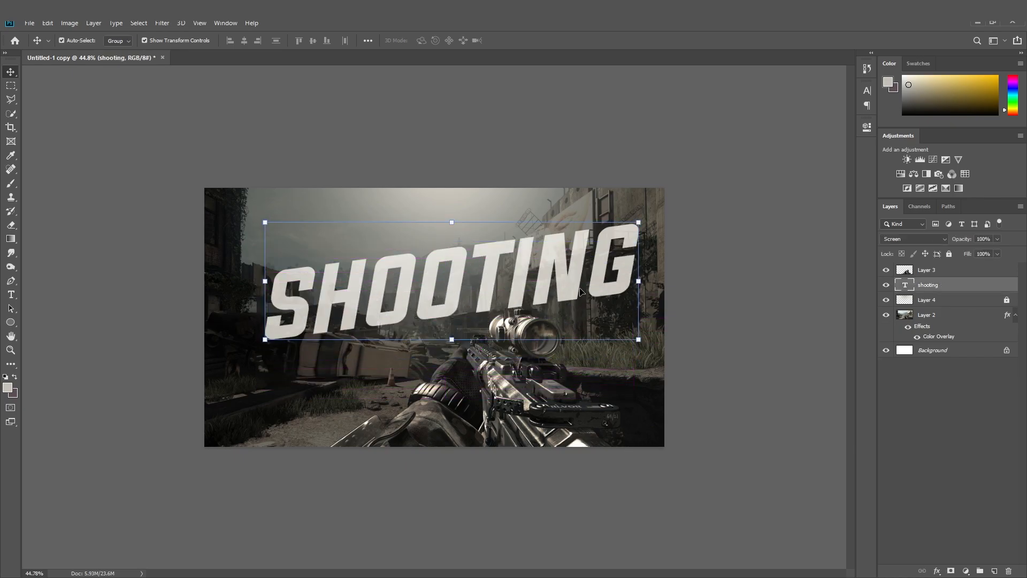
# Step: Change the SHOOTING text's font to Brixton_Wood_PERSONAL_USE_ONLY
pyautogui.doubleClick(903, 286)
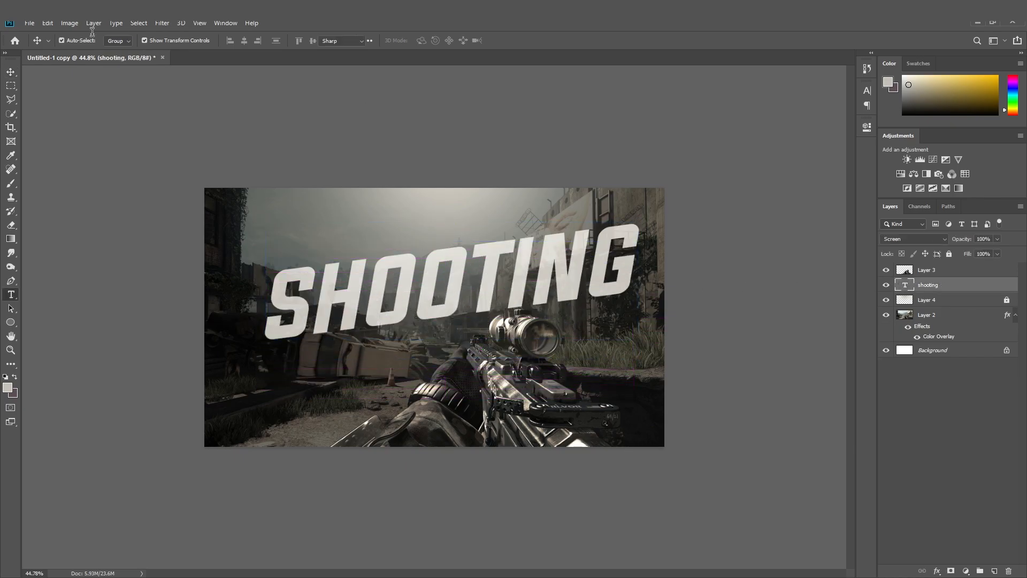
pyautogui.click(154, 40)
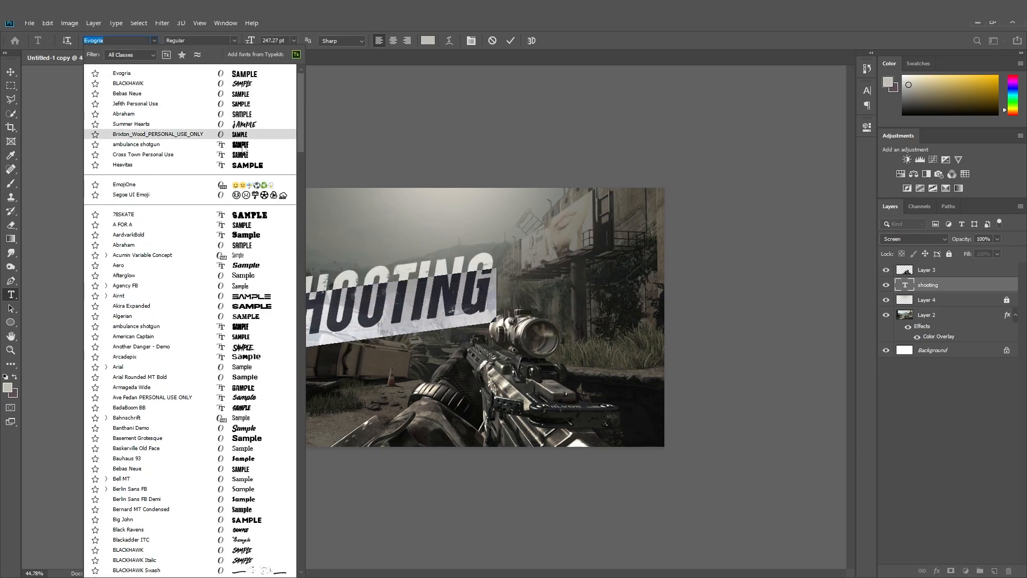
pyautogui.press('Escape')
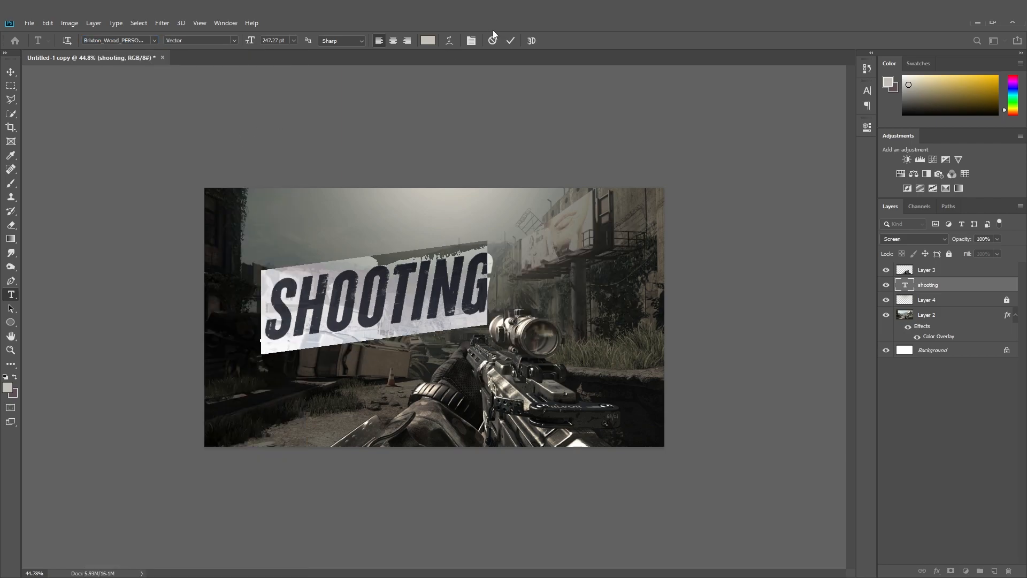
# Step: Tighten the SHOOTING text's tracking to -60 and increase its font size to 331.27 pt
pyautogui.click(472, 41)
pyautogui.moveTo(810, 132); pyautogui.dragTo(809, 132)
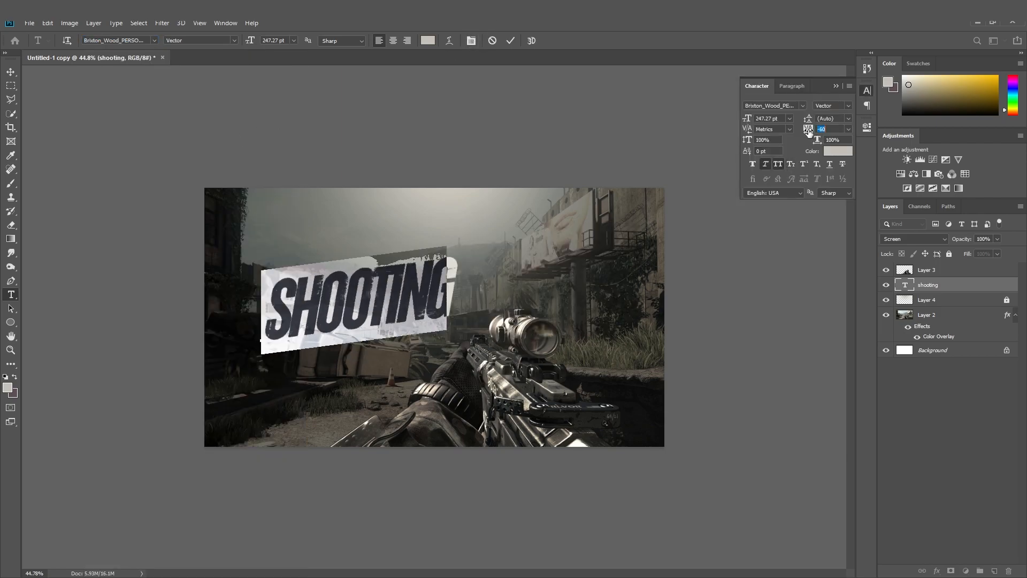
pyautogui.click(837, 87)
pyautogui.moveTo(251, 41); pyautogui.dragTo(291, 26)
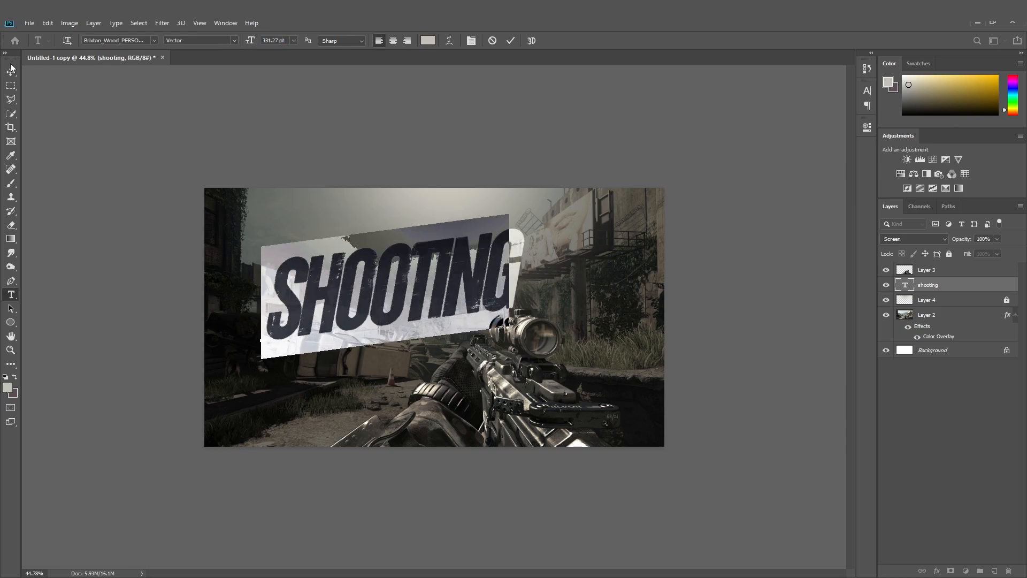
# Step: Shift the SHOOTING text slightly upward and place a duplicate of it lower in the scene
pyautogui.click(11, 68)
pyautogui.moveTo(478, 289)
pyautogui.mouseDown()
pyautogui.moveTo(474, 275)
pyautogui.moveTo(522, 285)
pyautogui.moveTo(480, 275)
pyautogui.mouseUp()
pyautogui.scroll(2, 464, 259)
pyautogui.keyDown('alt'); pyautogui.moveTo(474, 240); pyautogui.dragTo(565, 338); pyautogui.keyUp('alt')
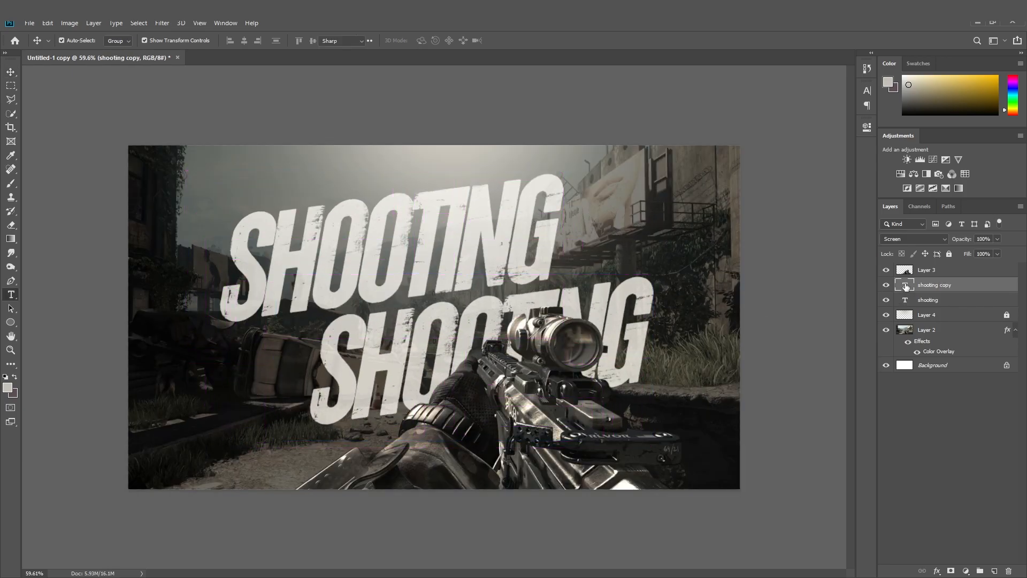
# Step: Change the duplicate's wording to PRACTICE and move it to the lower left beneath SHOOTING
pyautogui.doubleClick(904, 289)
pyautogui.write('PRACTIC')
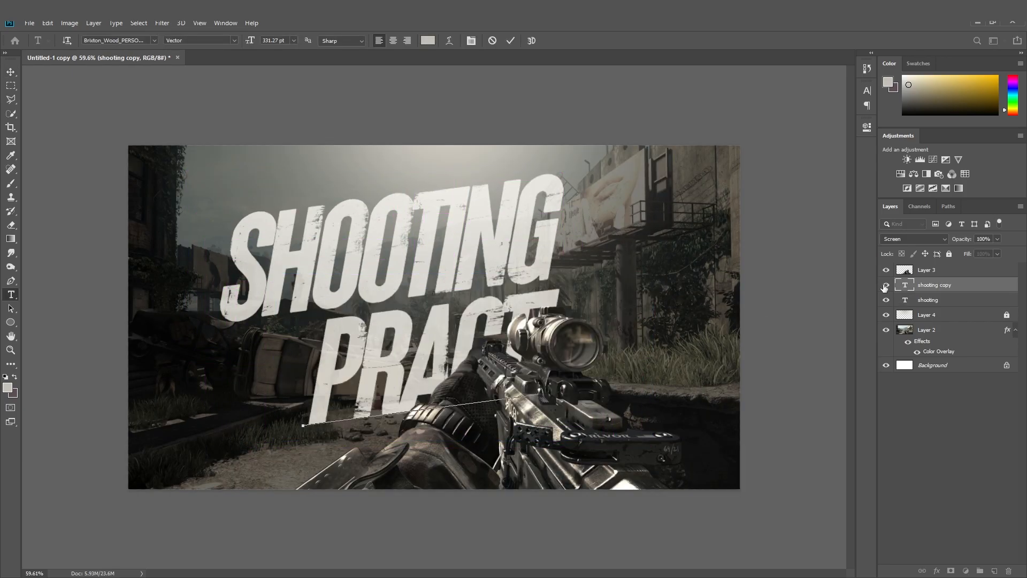
pyautogui.press('BackSpace')
pyautogui.press('BackSpace')
pyautogui.write('ICE')
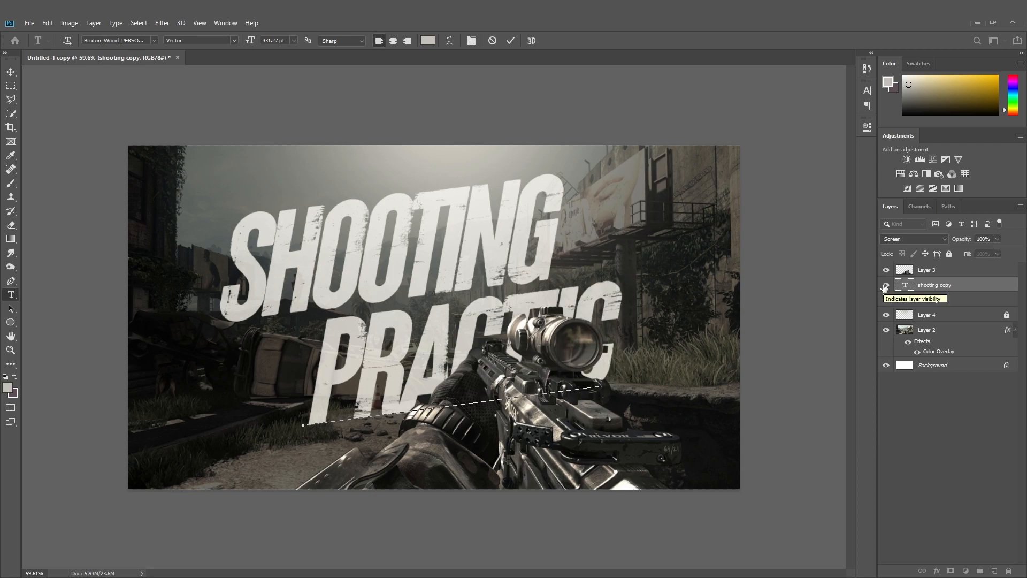
pyautogui.click(10, 71)
pyautogui.moveTo(408, 350); pyautogui.dragTo(230, 383)
pyautogui.doubleClick(913, 291)
pyautogui.click(381, 376)
# Step: Colour the PRACTICE text red and move it up directly beneath SHOOTING
pyautogui.hotkey('ctrl', 'a')
pyautogui.click(428, 40)
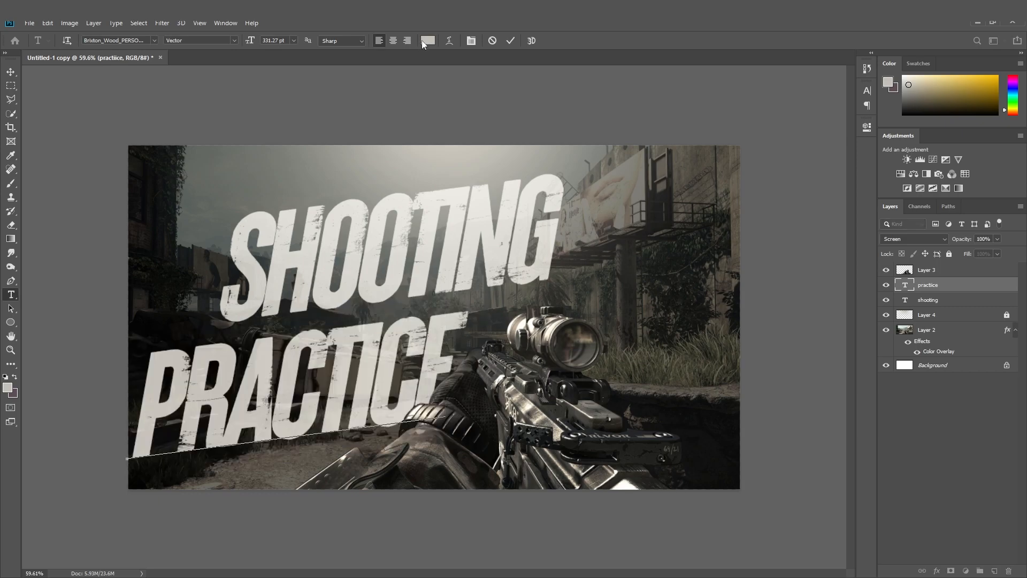
pyautogui.moveTo(861, 310); pyautogui.dragTo(861, 288)
pyautogui.moveTo(809, 323); pyautogui.dragTo(846, 273)
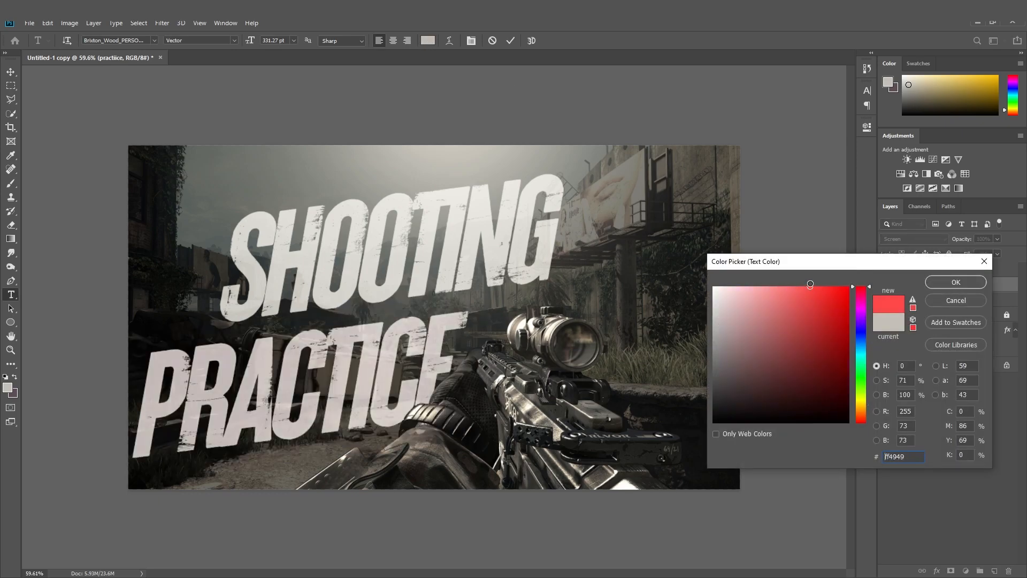
pyautogui.moveTo(830, 330)
pyautogui.mouseDown()
pyautogui.moveTo(832, 300)
pyautogui.moveTo(849, 282)
pyautogui.moveTo(833, 310)
pyautogui.mouseUp()
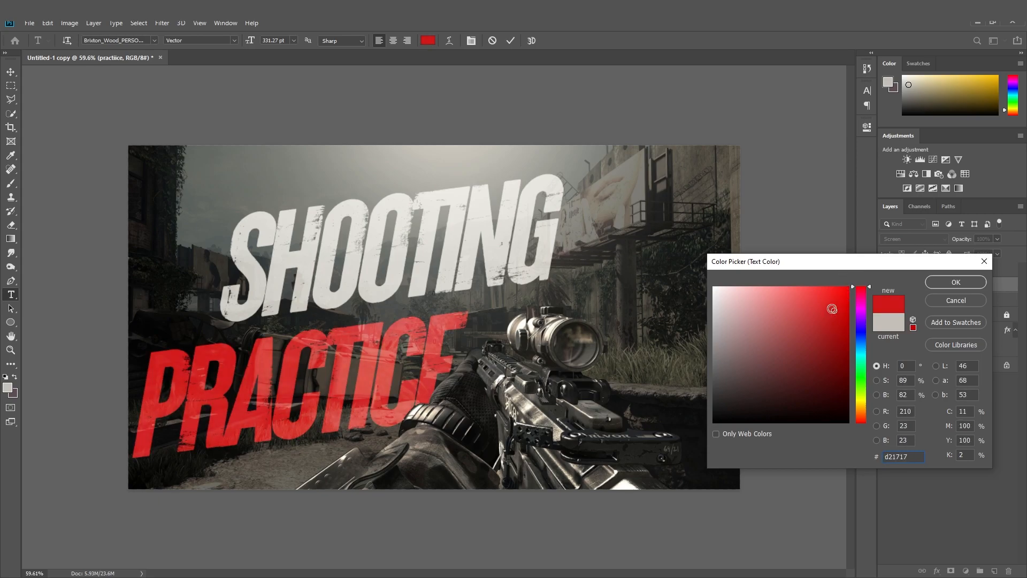
pyautogui.click(859, 335)
pyautogui.moveTo(862, 351); pyautogui.dragTo(857, 275)
pyautogui.click(955, 282)
pyautogui.click(10, 71)
pyautogui.moveTo(340, 381); pyautogui.dragTo(388, 353)
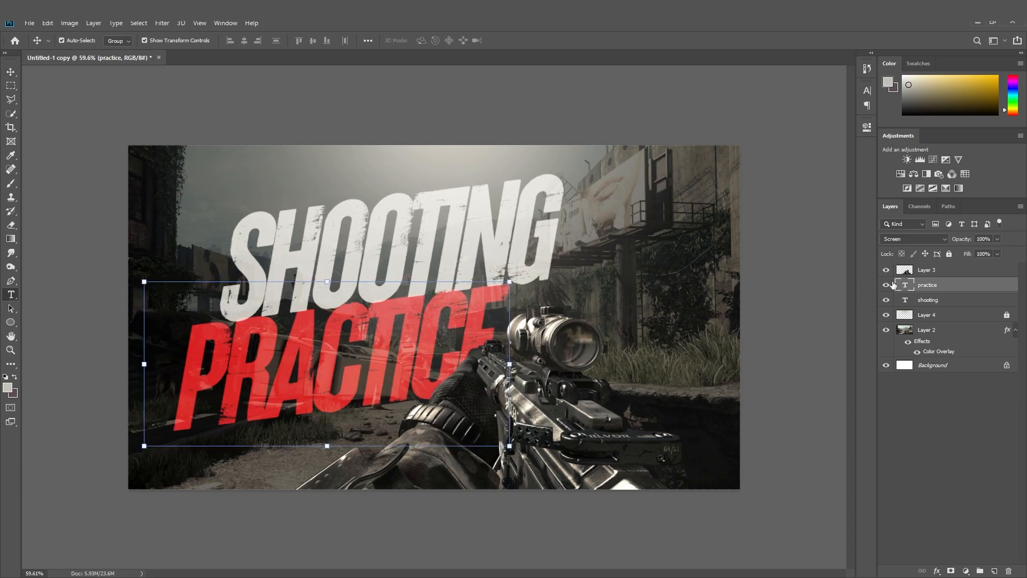
# Step: Try the Summer Hearts font on the PRACTICE text and reposition it
pyautogui.doubleClick(901, 285)
pyautogui.click(154, 40)
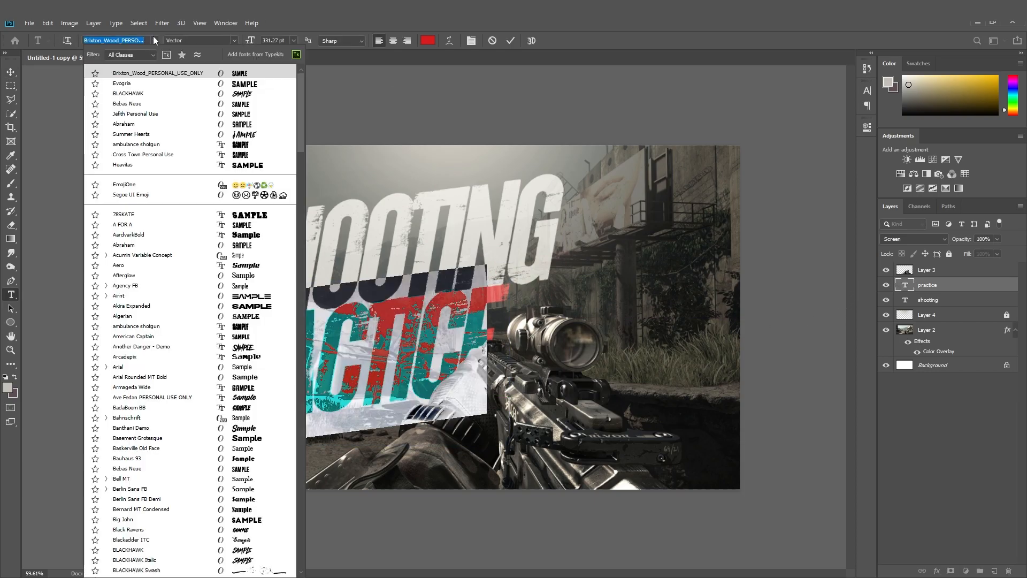
pyautogui.click(238, 136)
pyautogui.click(10, 74)
pyautogui.moveTo(345, 331); pyautogui.dragTo(380, 356)
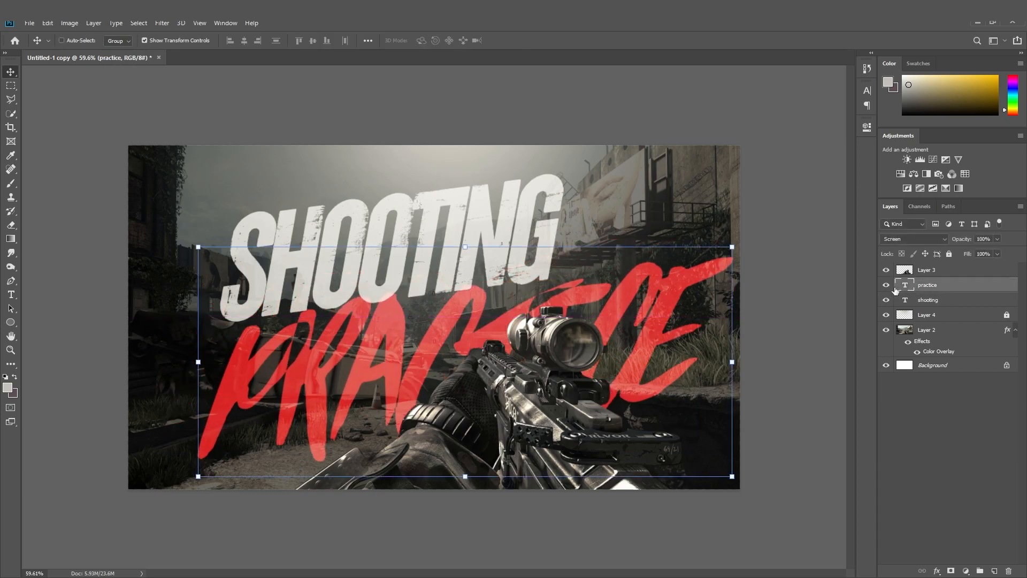
pyautogui.hotkey('ctrl', 'z')
pyautogui.hotkey('ctrl', 'z')
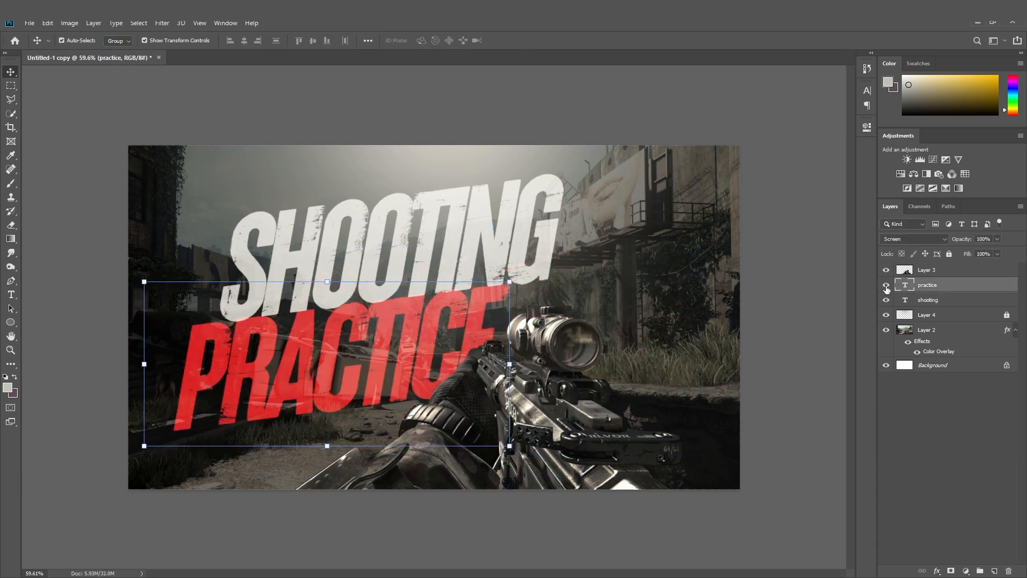
# Step: Try out other fonts from the font list on the PRACTICE text
pyautogui.doubleClick(905, 284)
pyautogui.click(155, 40)
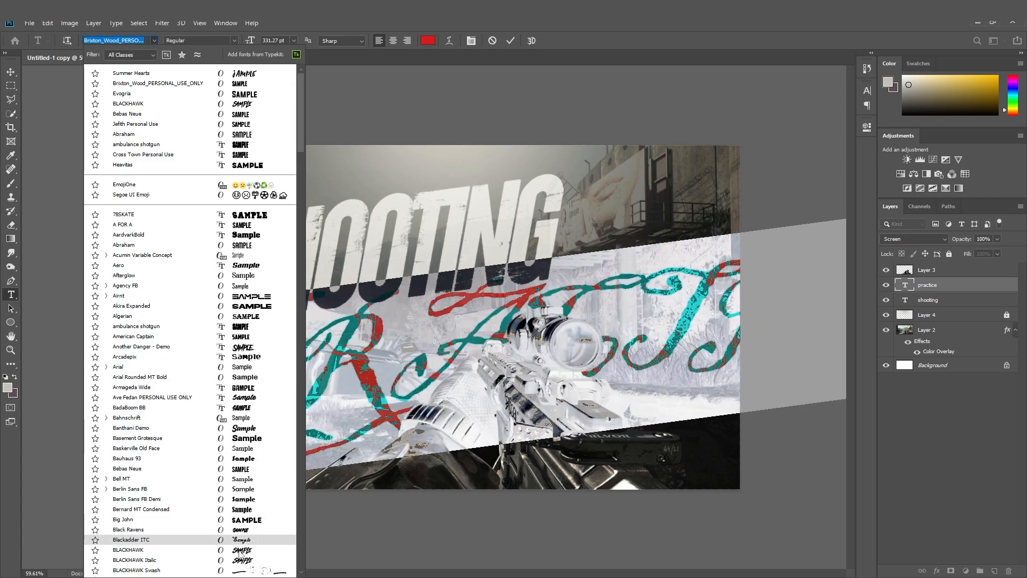
pyautogui.click(56, 50)
pyautogui.click(11, 71)
pyautogui.click(85, 118)
pyautogui.hotkey('ctrl', 'z')
# Step: Rearrange the title so PRACTICE sits at the lower left and SHOOTING is above it, shifted toward the right
pyautogui.moveTo(330, 373); pyautogui.dragTo(505, 349)
pyautogui.scroll(-6, 479, 301)
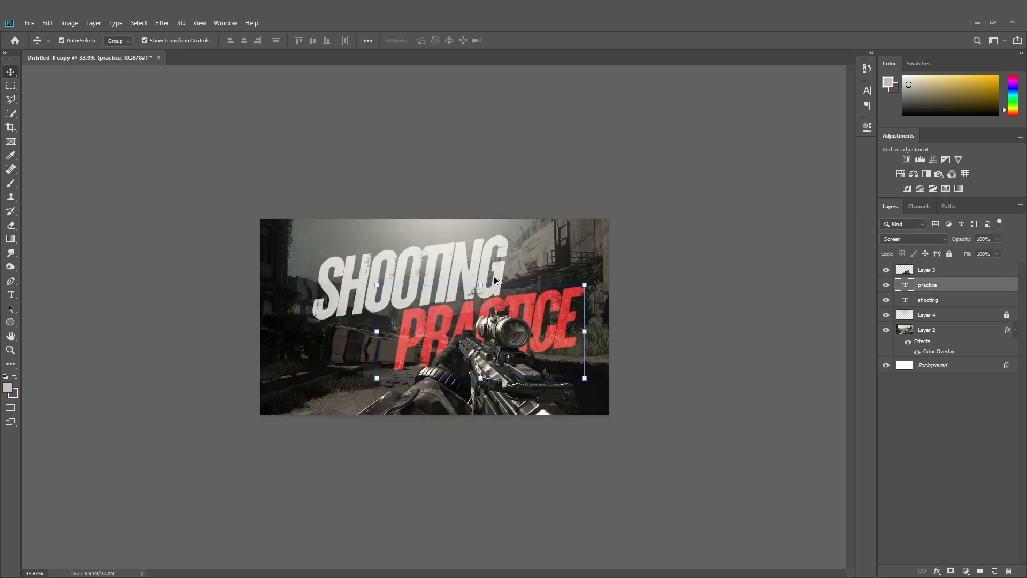
pyautogui.click(491, 431)
pyautogui.scroll(-5, 491, 431)
pyautogui.scroll(10, 491, 431)
pyautogui.moveTo(587, 311); pyautogui.dragTo(393, 362)
pyautogui.moveTo(407, 238); pyautogui.dragTo(453, 265)
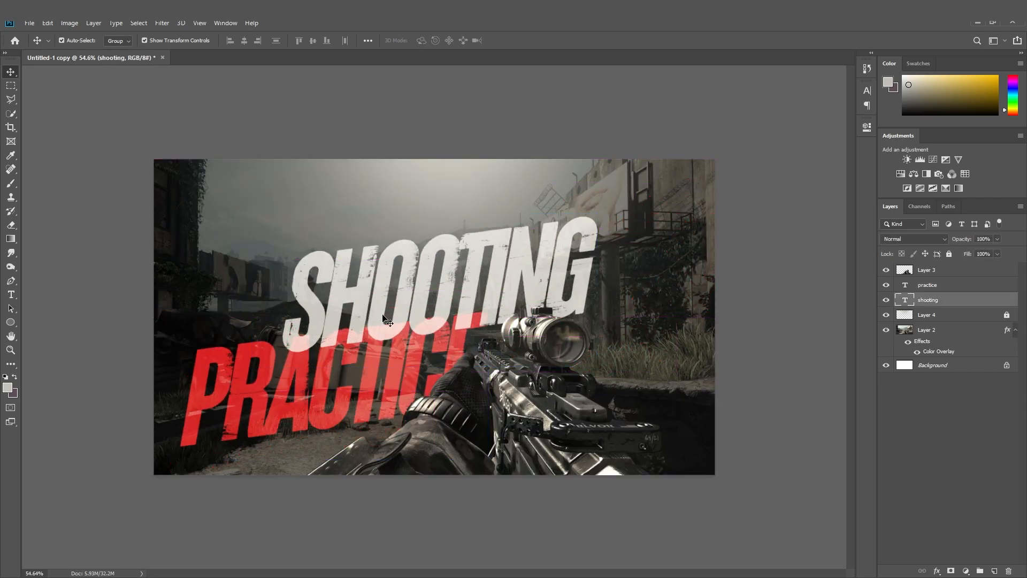
# Step: Shrink SHOOTING and raise it near the sky, and enlarge PRACTICE beneath it across the middle of the image
pyautogui.moveTo(595, 211); pyautogui.dragTo(579, 220)
pyautogui.moveTo(446, 279); pyautogui.dragTo(465, 284)
pyautogui.moveTo(599, 196); pyautogui.dragTo(572, 210)
pyautogui.moveTo(522, 267); pyautogui.dragTo(489, 228)
pyautogui.click(513, 41)
pyautogui.moveTo(430, 345); pyautogui.dragTo(535, 299)
pyautogui.moveTo(603, 267); pyautogui.dragTo(688, 194)
# Step: Duplicate the rifle layer and give the copy a white 5 px outside stroke with the Outer Glow turned off
pyautogui.click(937, 271)
pyautogui.hotkey('ctrl', 'j')
pyautogui.click(937, 570)
pyautogui.click(943, 553)
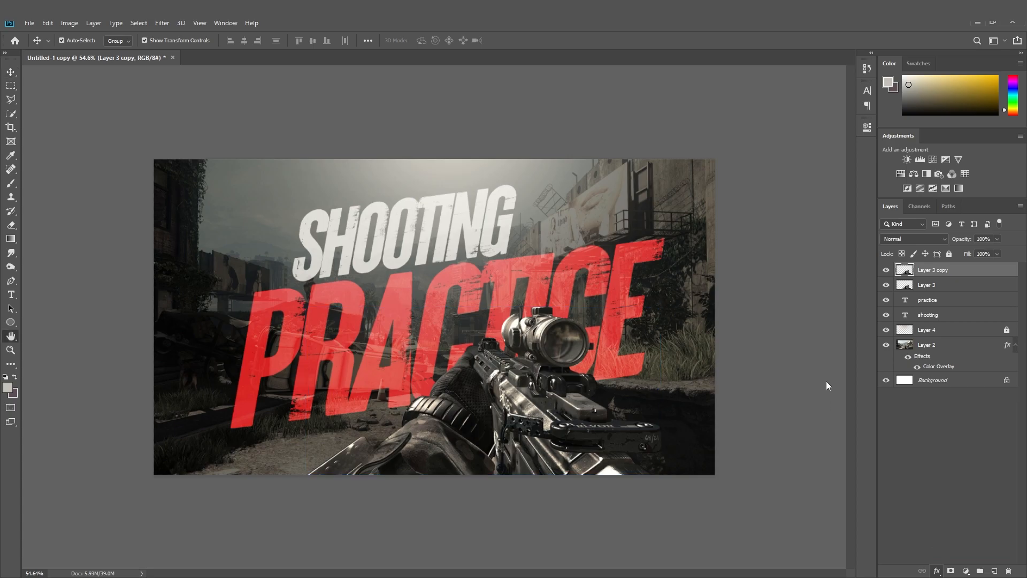
pyautogui.click(845, 448)
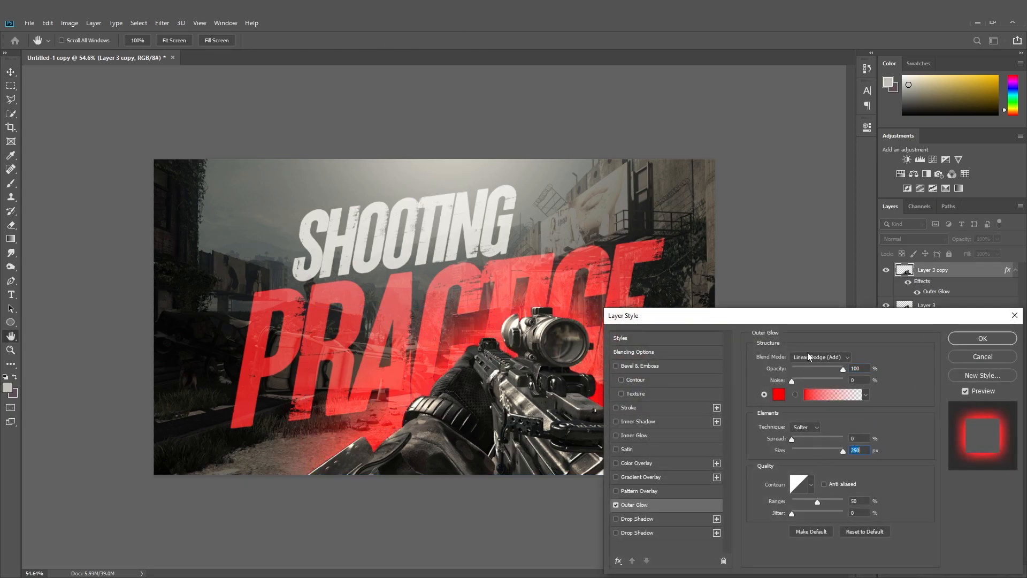
pyautogui.click(801, 369)
pyautogui.click(615, 504)
pyautogui.click(621, 407)
pyautogui.moveTo(797, 355); pyautogui.dragTo(795, 355)
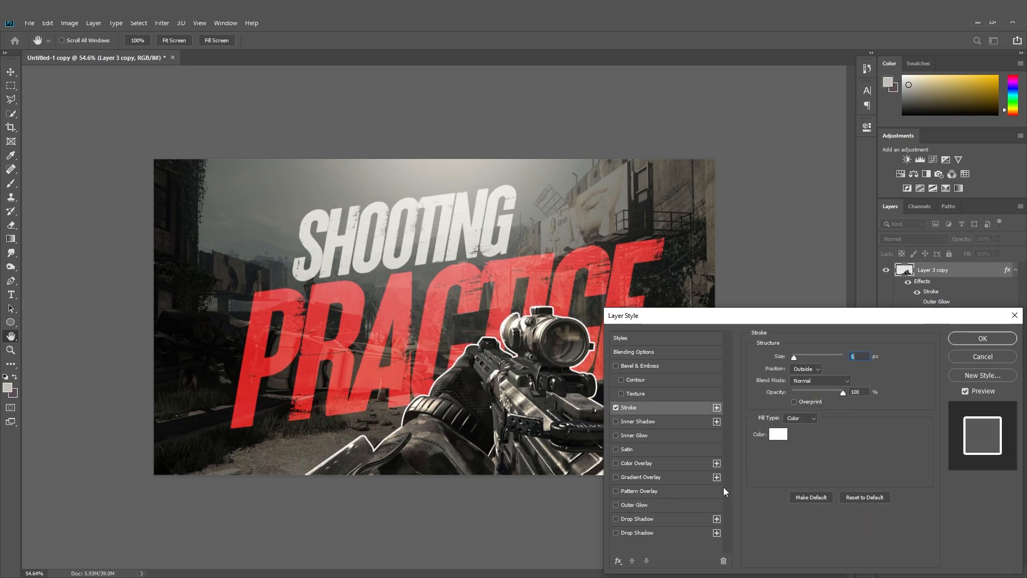
# Step: Try a smaller red Linear Dodge (Add) Outer Glow at 100% opacity on the rifle copy
pyautogui.click(616, 504)
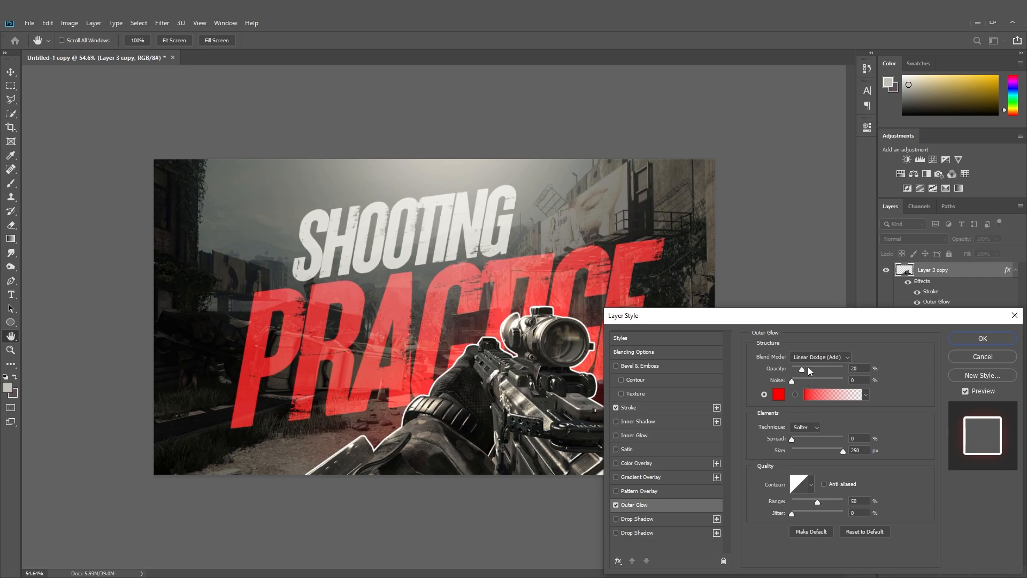
pyautogui.moveTo(807, 447); pyautogui.dragTo(795, 447)
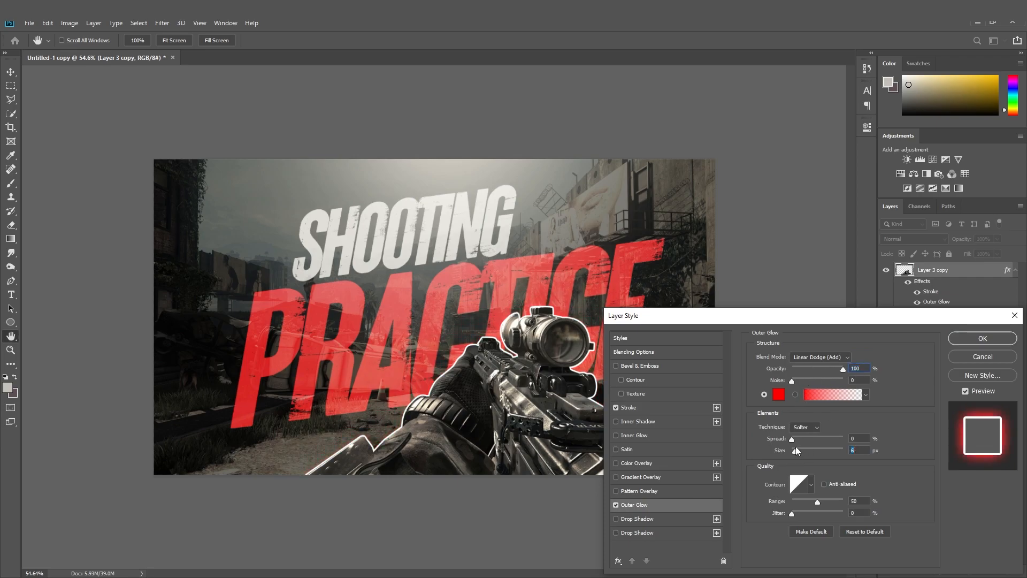
pyautogui.click(616, 505)
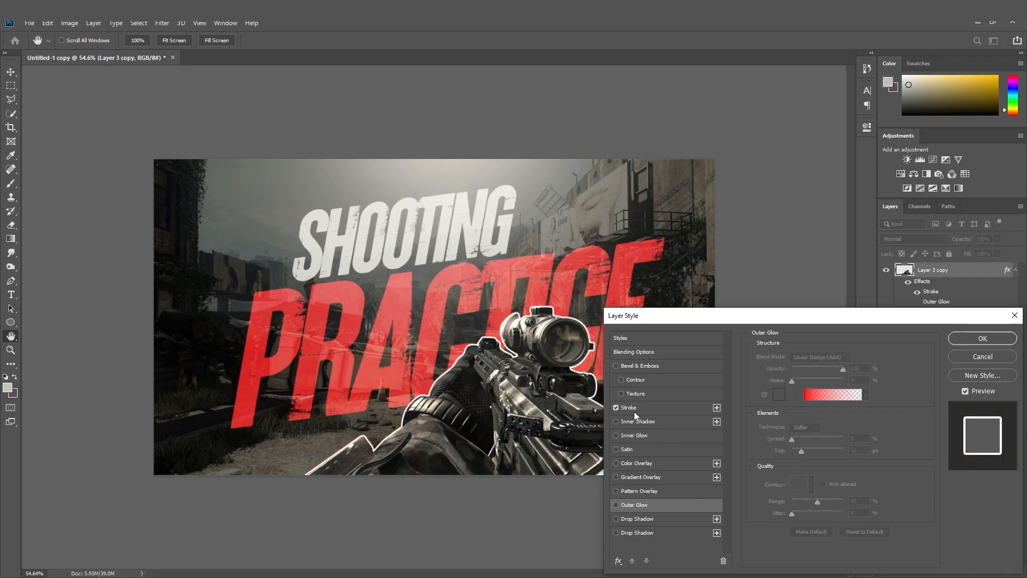
# Step: Try other blend modes such as Overlay on the rifle copy's stroke, and settle on Soft Light with an 8 px size
pyautogui.click(634, 409)
pyautogui.click(810, 379)
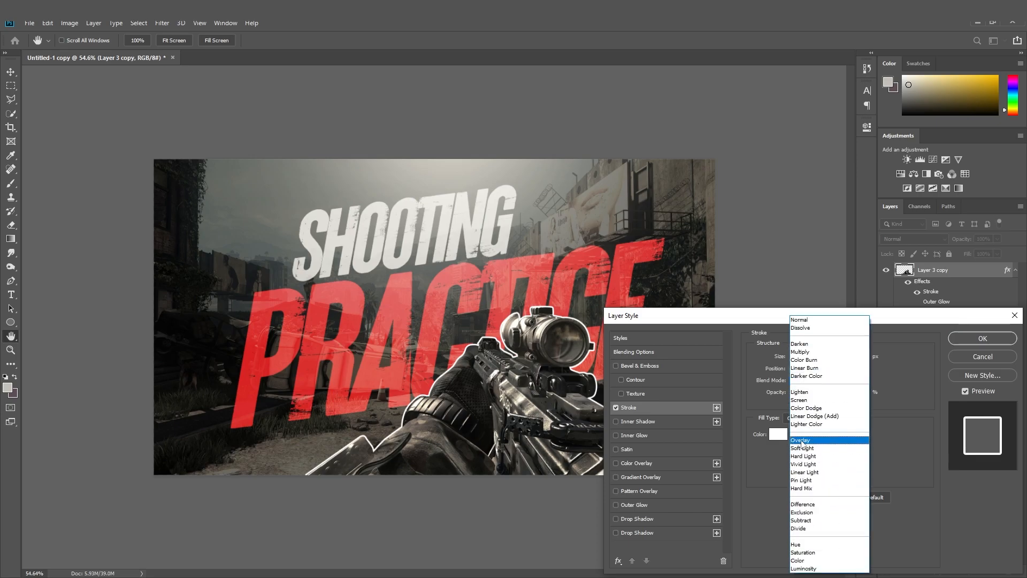
pyautogui.click(816, 439)
pyautogui.moveTo(794, 356); pyautogui.dragTo(795, 361)
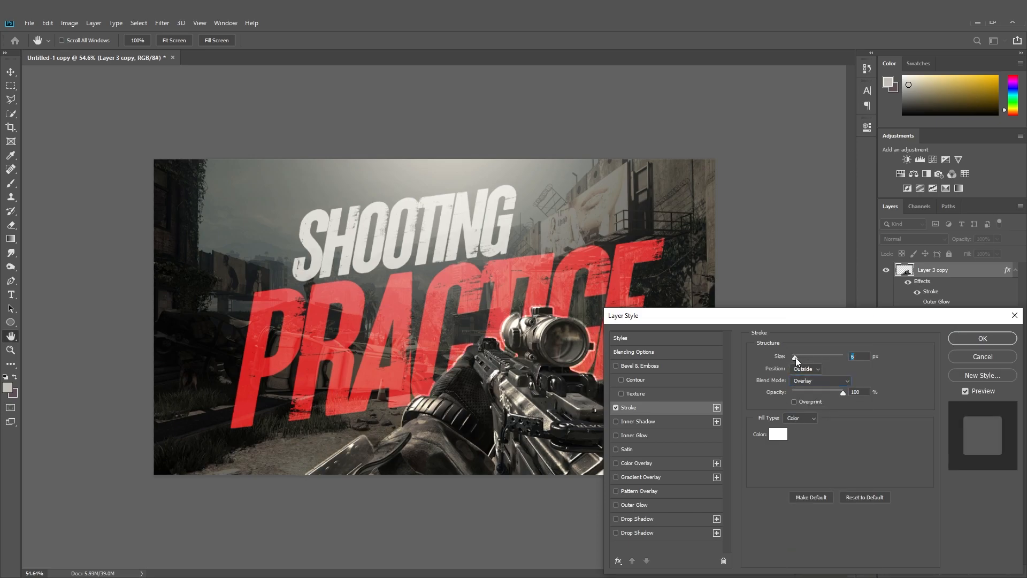
pyautogui.click(818, 382)
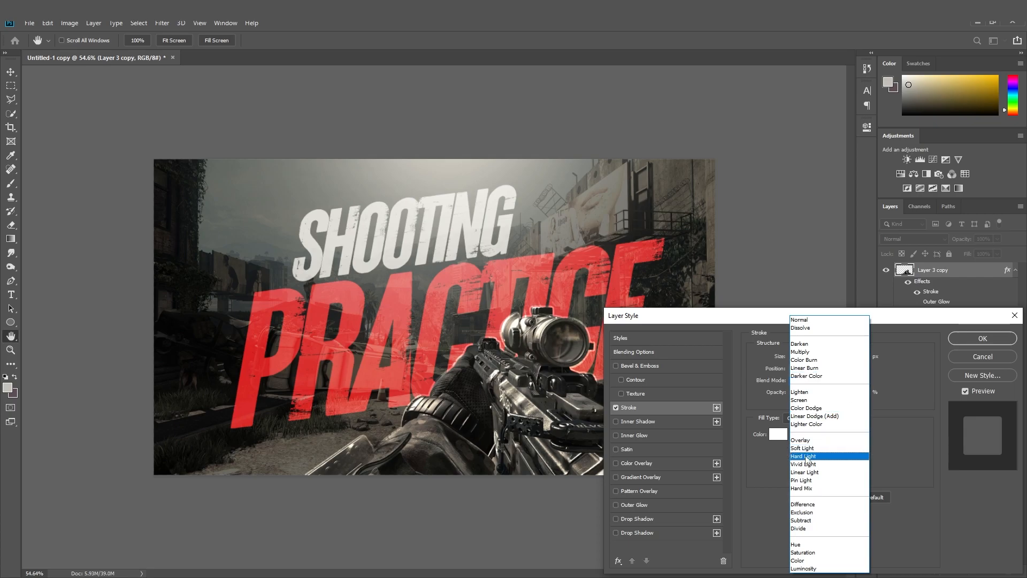
pyautogui.click(803, 424)
pyautogui.click(800, 381)
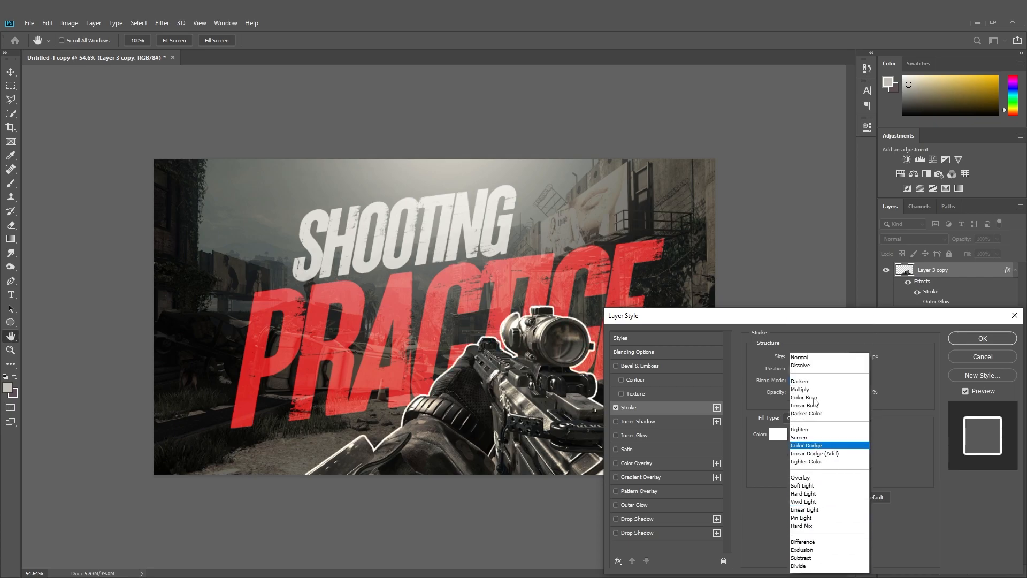
pyautogui.click(801, 449)
pyautogui.moveTo(801, 354); pyautogui.dragTo(797, 354)
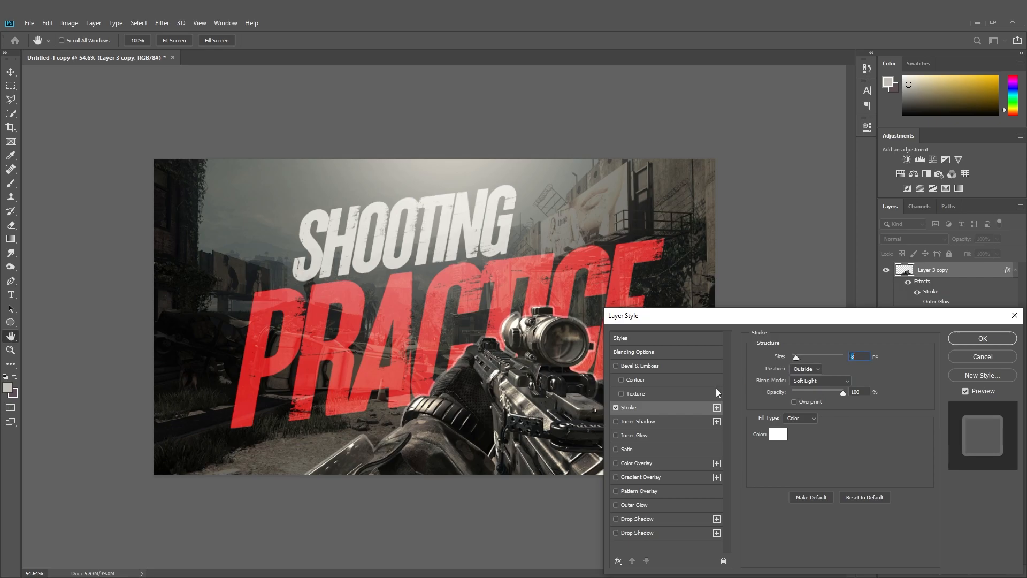
# Step: Try the red Outer Glow on the rifle copy in Overlay blend mode with a larger size
pyautogui.click(616, 506)
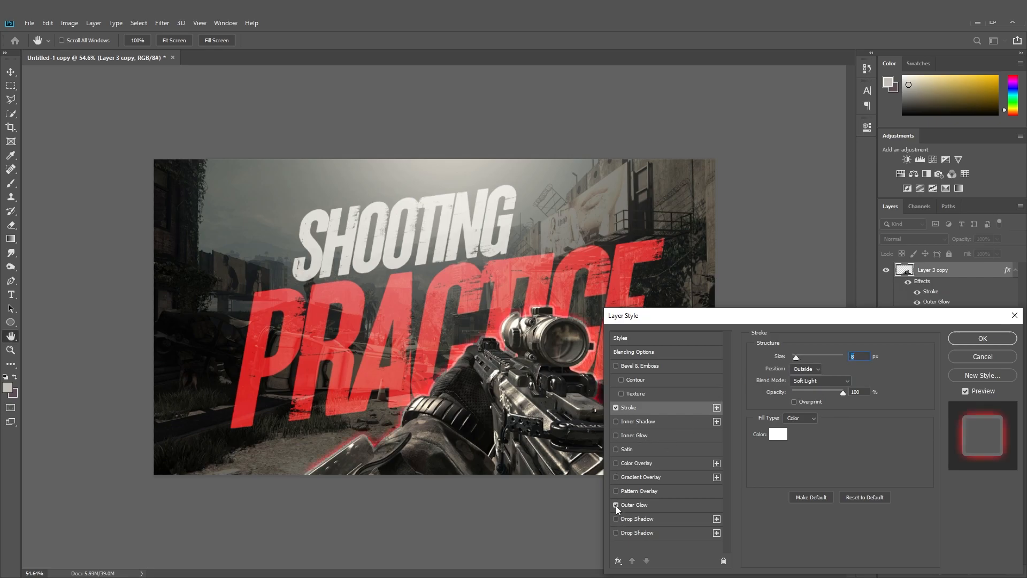
pyautogui.click(624, 506)
pyautogui.click(817, 357)
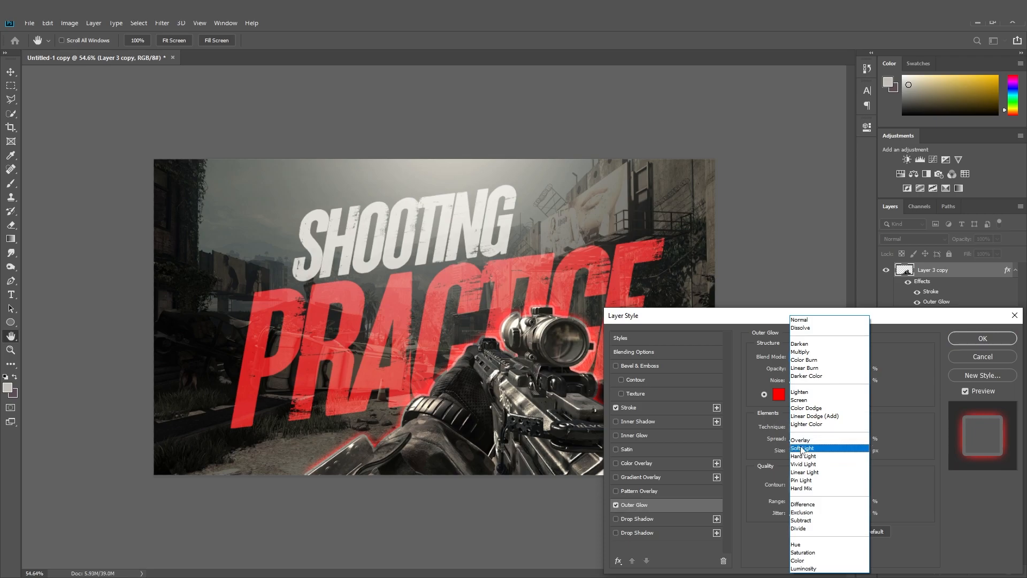
pyautogui.click(798, 439)
pyautogui.moveTo(801, 451); pyautogui.dragTo(818, 451)
pyautogui.click(616, 505)
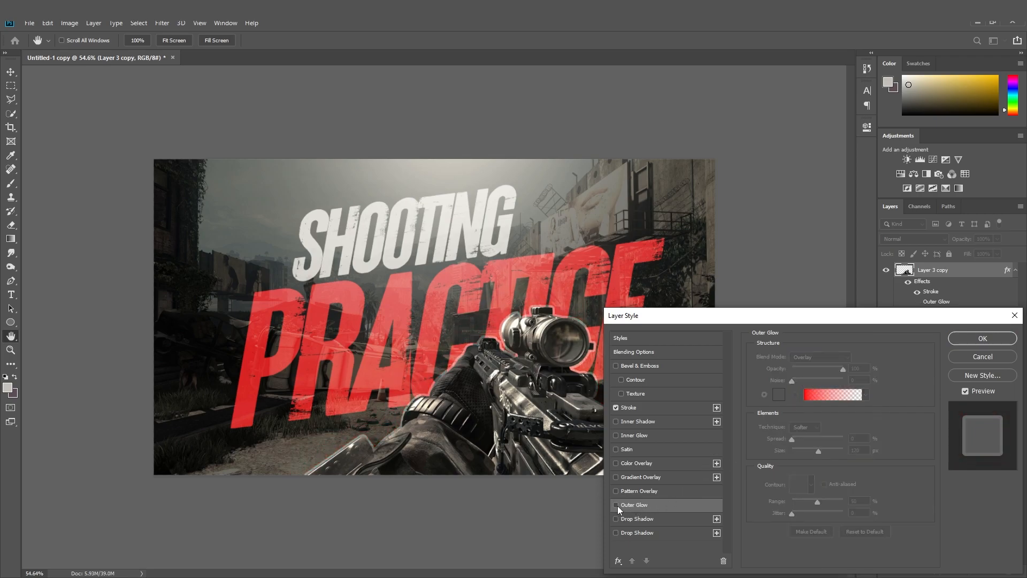
# Step: Test Bevel & Emboss on the rifle copy, apply the style with only the stroke enabled, and compare the layer hidden and shown
pyautogui.click(615, 365)
pyautogui.click(617, 364)
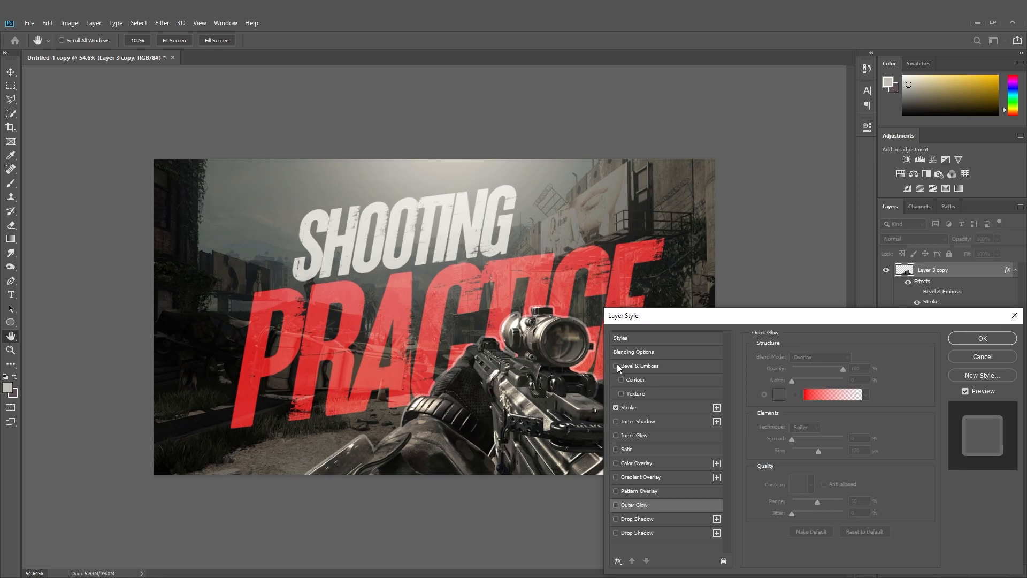
pyautogui.click(614, 407)
pyautogui.click(615, 407)
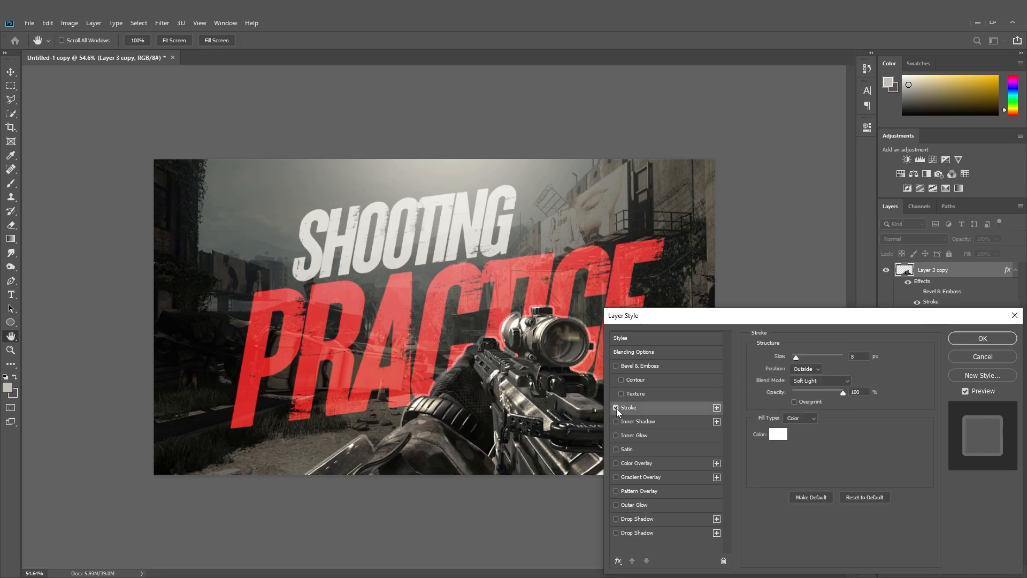
pyautogui.press('Return')
pyautogui.click(886, 271)
pyautogui.click(886, 271)
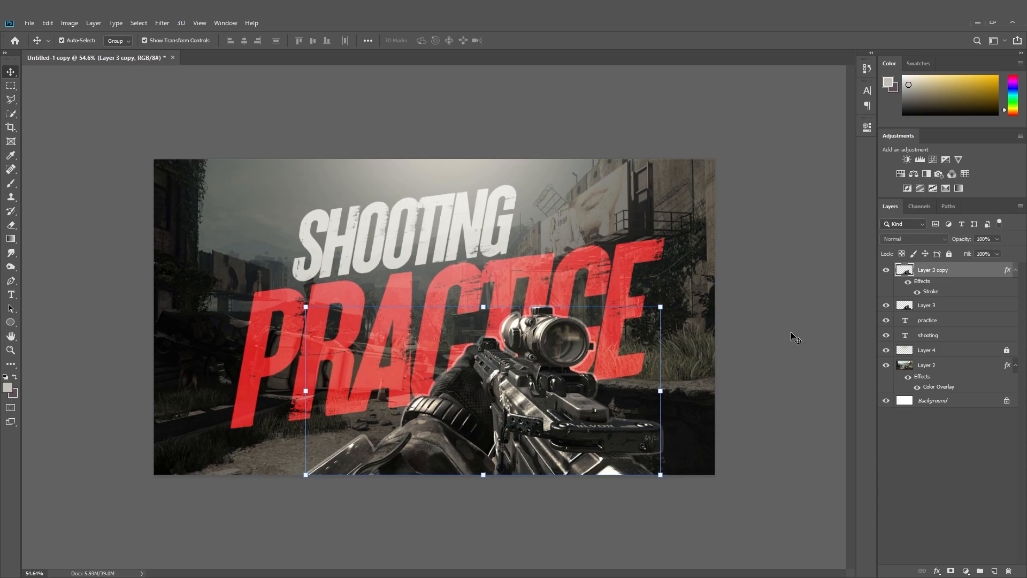
# Step: Try converting the rifle copy to a smart object named outline with the Overlay blend mode
pyautogui.click(794, 332)
pyautogui.scroll(13, 565, 348)
pyautogui.scroll(-18, 564, 348)
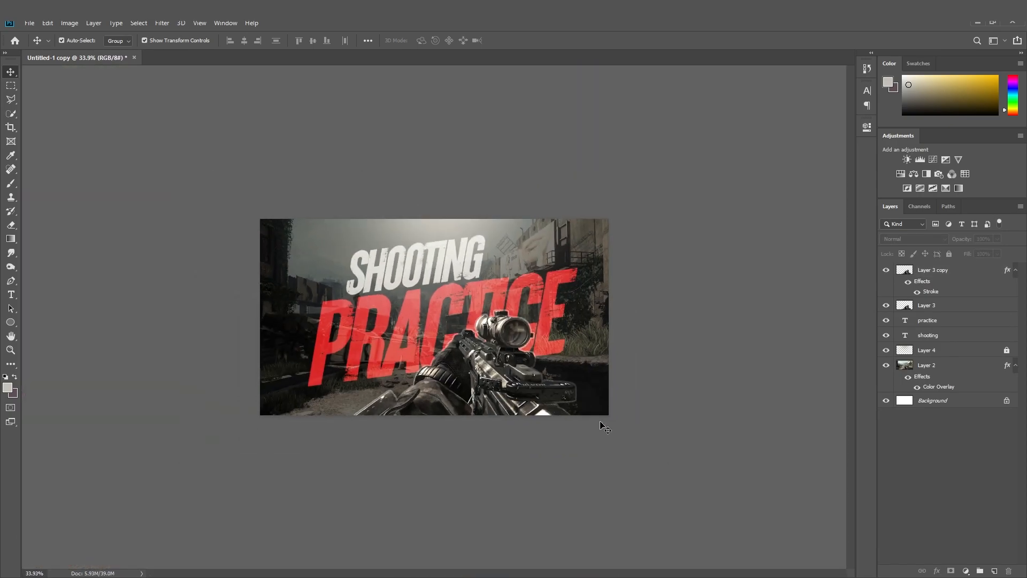
pyautogui.scroll(3, 601, 424)
pyautogui.rightClick(940, 269)
pyautogui.click(929, 274)
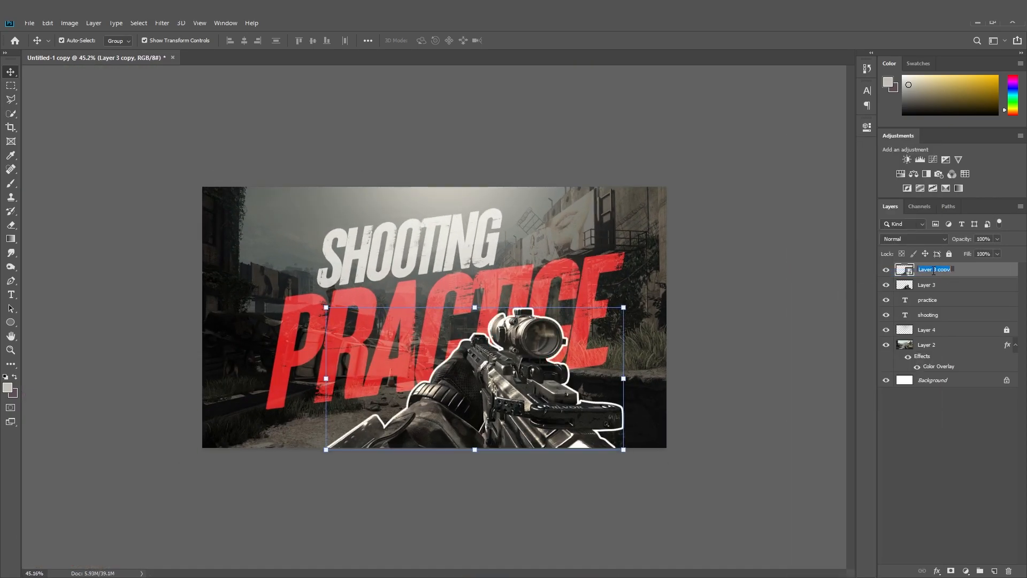
pyautogui.click(905, 239)
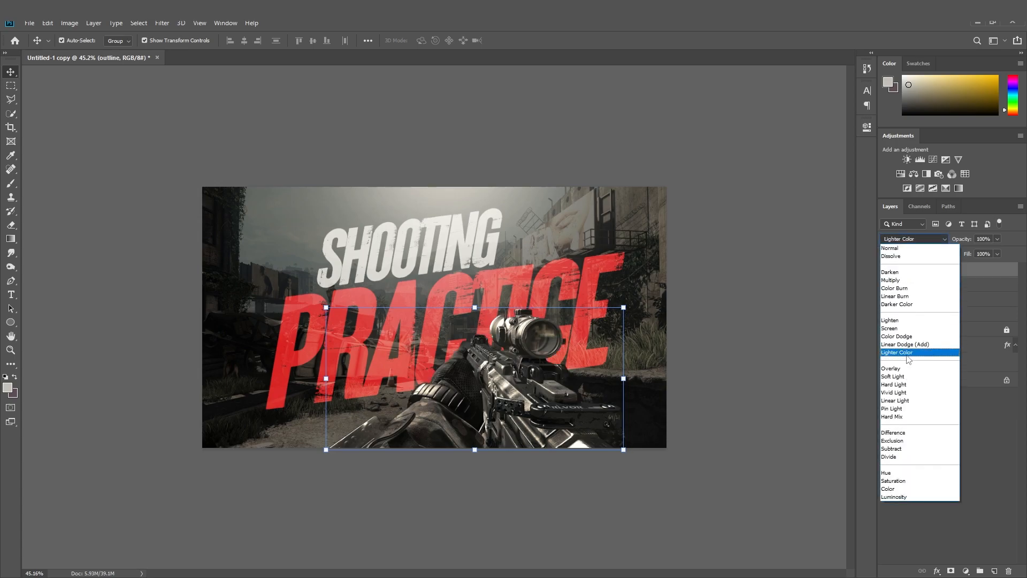
pyautogui.click(900, 368)
pyautogui.click(699, 395)
pyautogui.scroll(6, 673, 401)
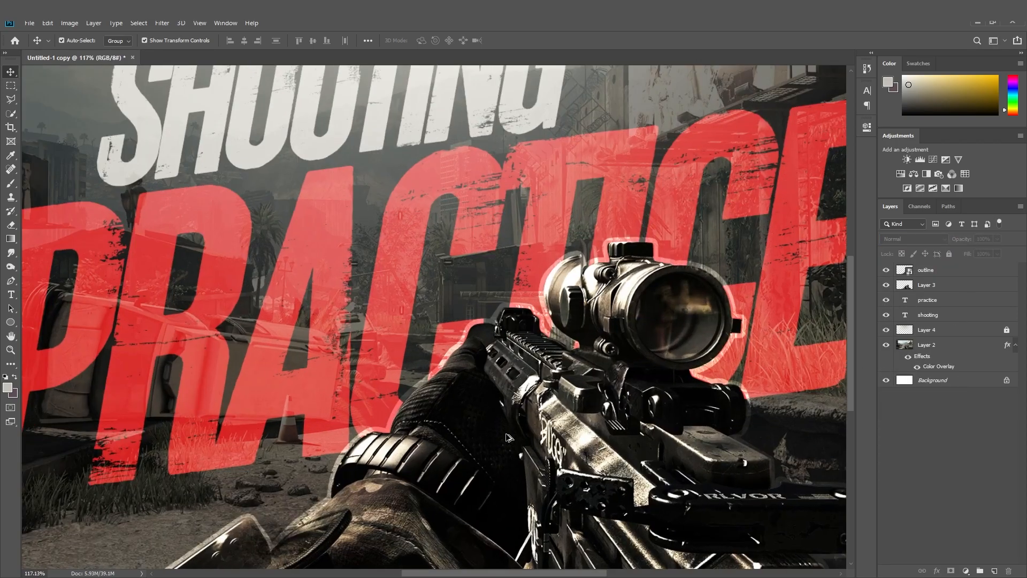
pyautogui.scroll(-3, 508, 436)
pyautogui.hotkey('ctrl', 'z')
# Step: Rename the stroked rifle copy OUTLINE and the original MAIN, and group both layers as GUN
pyautogui.doubleClick(937, 269)
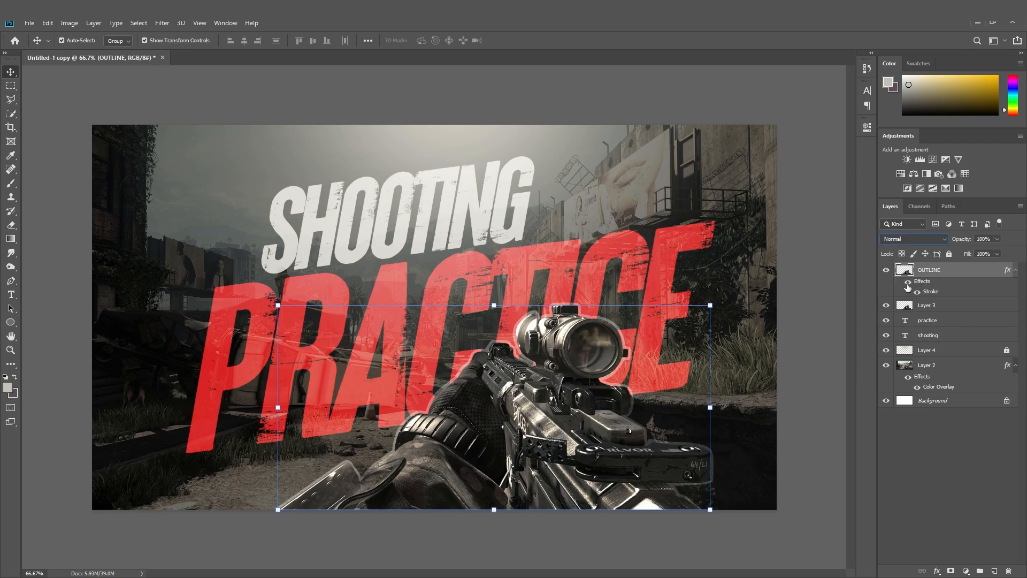
pyautogui.doubleClick(928, 306)
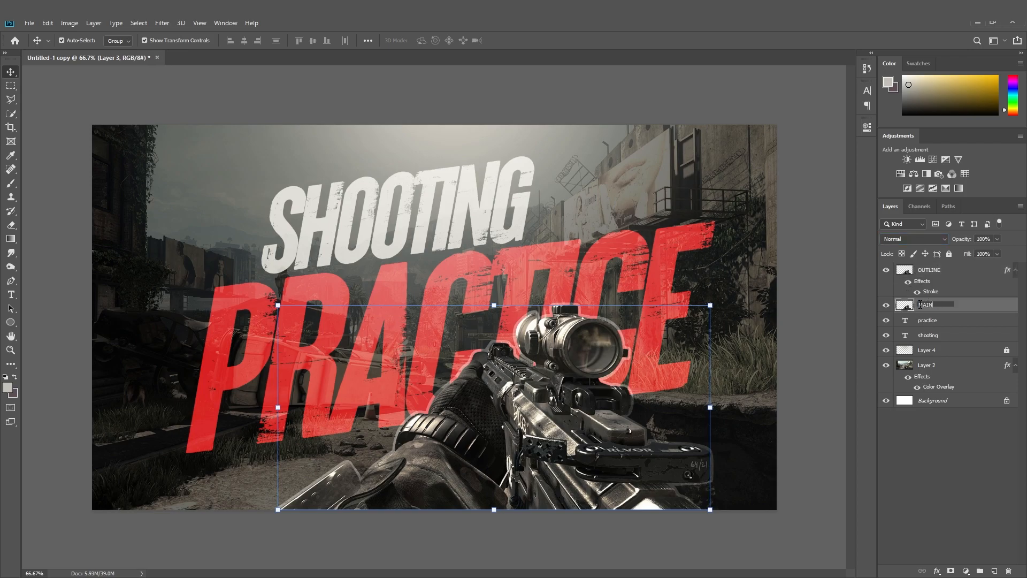
pyautogui.keyDown('ctrl'); pyautogui.click(935, 269); pyautogui.keyUp('ctrl')
pyautogui.hotkey('ctrl', 'g')
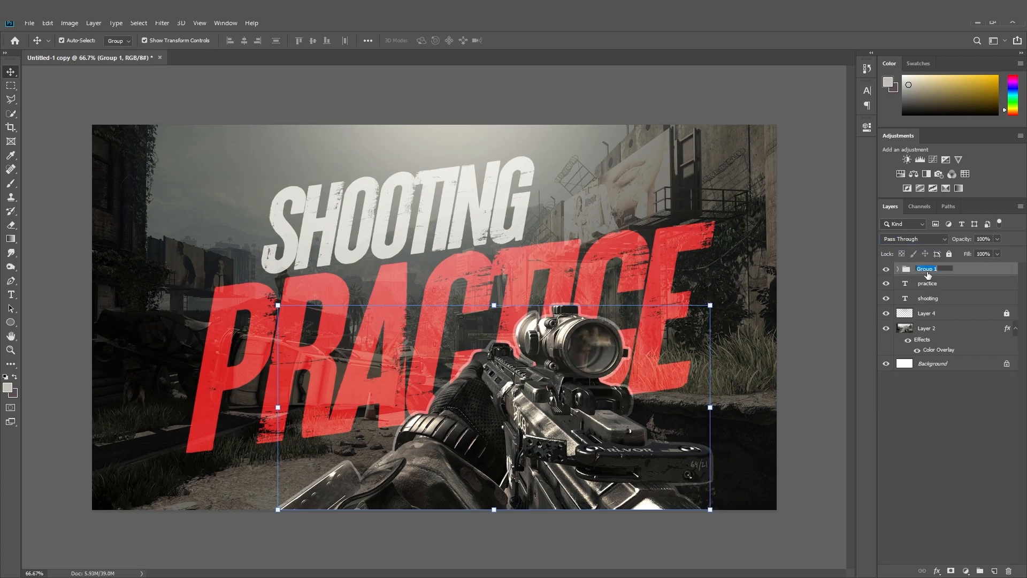
pyautogui.click(886, 269)
pyautogui.click(886, 269)
pyautogui.click(935, 420)
# Step: Create a new layer above the GUN group and choose a spatter brush from the Special Effects Brushes
pyautogui.keyDown('alt'); pyautogui.scroll(-3, 407, 450); pyautogui.keyUp('alt')
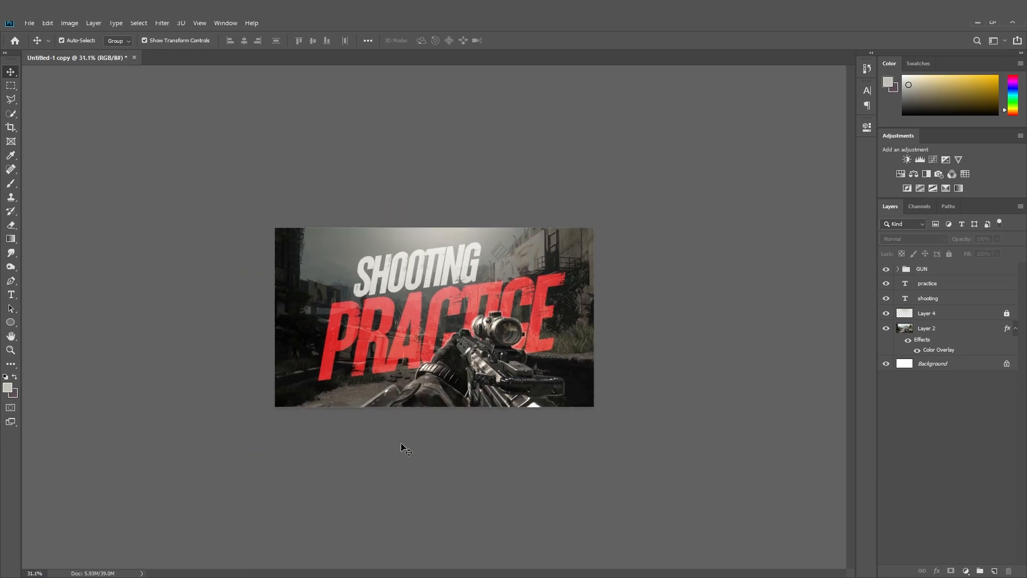
pyautogui.keyDown('alt'); pyautogui.scroll(2, 405, 368); pyautogui.keyUp('alt')
pyautogui.keyDown('alt'); pyautogui.scroll(1, 436, 321); pyautogui.keyUp('alt')
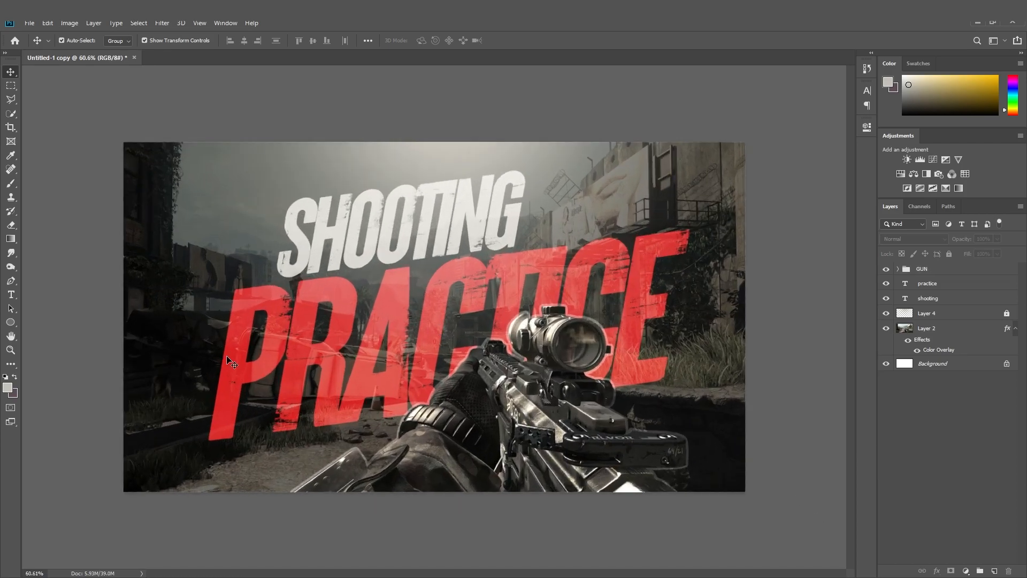
pyautogui.keyDown('alt'); pyautogui.scroll(-1, 433, 317); pyautogui.keyUp('alt')
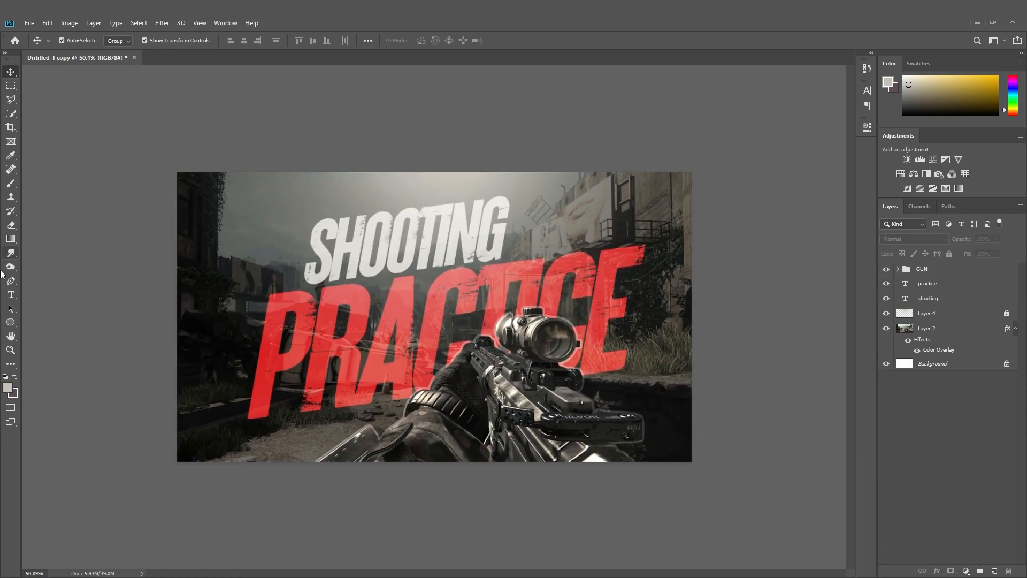
pyautogui.click(10, 183)
pyautogui.click(994, 570)
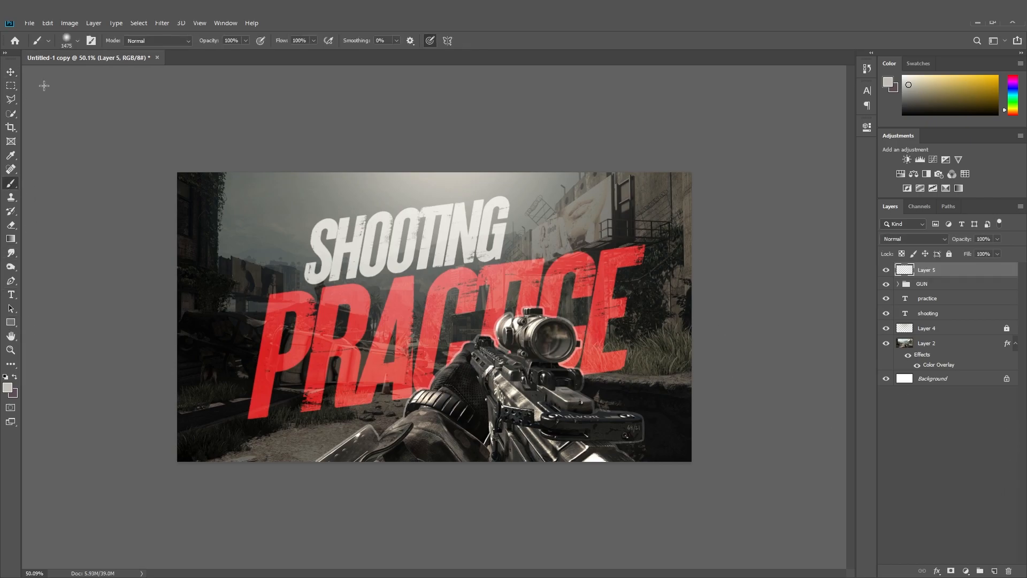
pyautogui.click(70, 40)
pyautogui.scroll(-5, 91, 283)
pyautogui.scroll(-4, 79, 289)
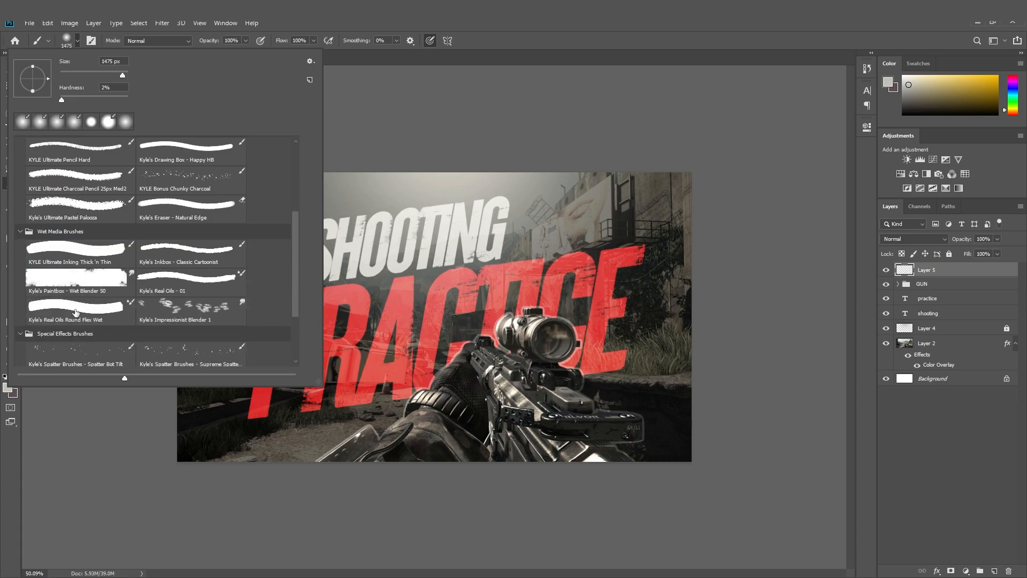
pyautogui.click(80, 304)
# Step: Sample the red of the PRACTICE text and stamp spatter above its middle letters with a reduced brush size
pyautogui.keyDown('alt'); pyautogui.scroll(3, 518, 268); pyautogui.keyUp('alt')
pyautogui.keyDown('alt'); pyautogui.scroll(6, 519, 268); pyautogui.keyUp('alt')
pyautogui.keyDown('alt'); pyautogui.click(529, 245); pyautogui.keyUp('alt')
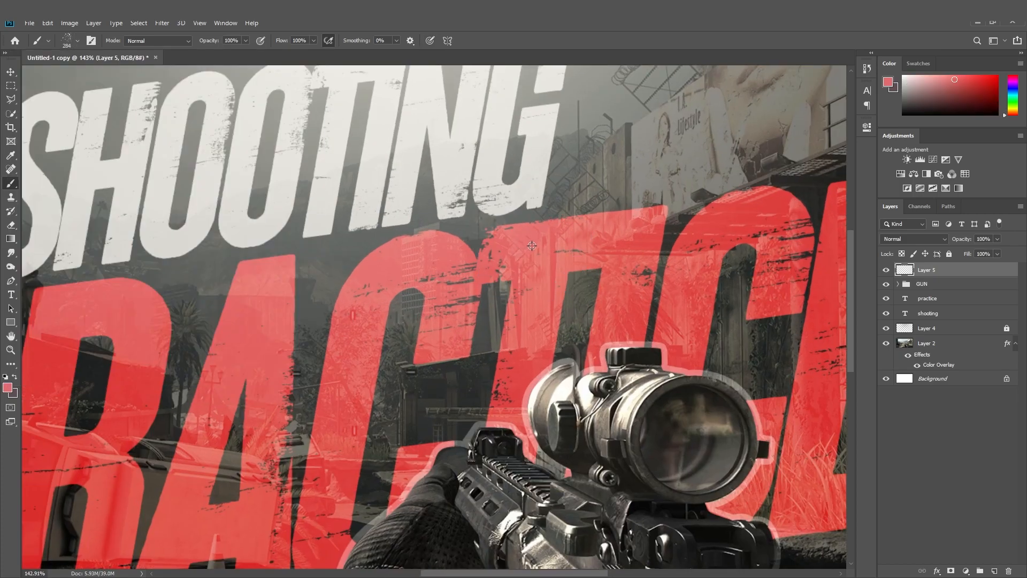
pyautogui.keyDown('alt'); pyautogui.scroll(-3, 530, 245); pyautogui.keyUp('alt')
pyautogui.keyDown('alt'); pyautogui.scroll(9, 522, 230); pyautogui.keyUp('alt')
pyautogui.click(509, 225)
pyautogui.keyDown('alt'); pyautogui.scroll(-3, 508, 225); pyautogui.keyUp('alt')
pyautogui.keyDown('alt'); pyautogui.scroll(3, 540, 240); pyautogui.keyUp('alt')
pyautogui.hotkey('ctrl', 'z')
pyautogui.moveTo(504, 278)
pyautogui.keyDown('alt'); pyautogui.mouseDown()
pyautogui.moveTo(458, 294)
pyautogui.moveTo(443, 278)
pyautogui.mouseUp(); pyautogui.keyUp('alt')
pyautogui.click(444, 278)
# Step: Reduce the spatter brush to 101 px and stamp red specks around the P and the edges of PRACTICE
pyautogui.keyDown('alt'); pyautogui.scroll(-3, 467, 278); pyautogui.keyUp('alt')
pyautogui.keyDown('alt'); pyautogui.scroll(-6, 468, 278); pyautogui.keyUp('alt')
pyautogui.keyDown('alt'); pyautogui.scroll(8, 145, 283); pyautogui.keyUp('alt')
pyautogui.keyDown('alt'); pyautogui.moveTo(174, 266); pyautogui.dragTo(136, 279); pyautogui.keyUp('alt')
pyautogui.click(178, 276)
pyautogui.keyDown('alt'); pyautogui.scroll(-5, 187, 289); pyautogui.keyUp('alt')
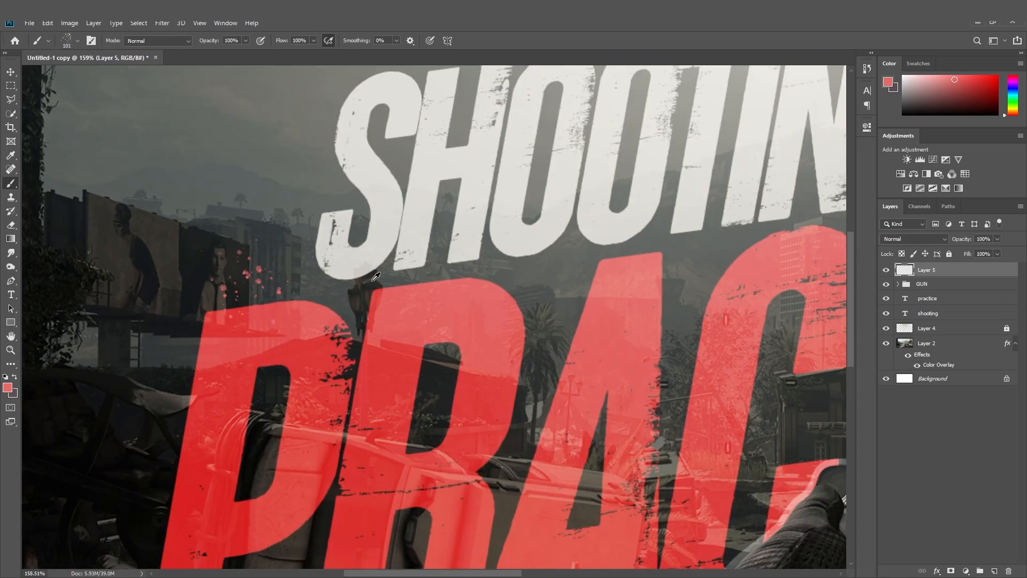
pyautogui.keyDown('alt'); pyautogui.scroll(6, 257, 300); pyautogui.keyUp('alt')
pyautogui.keyDown('alt'); pyautogui.scroll(-5, 289, 332); pyautogui.keyUp('alt')
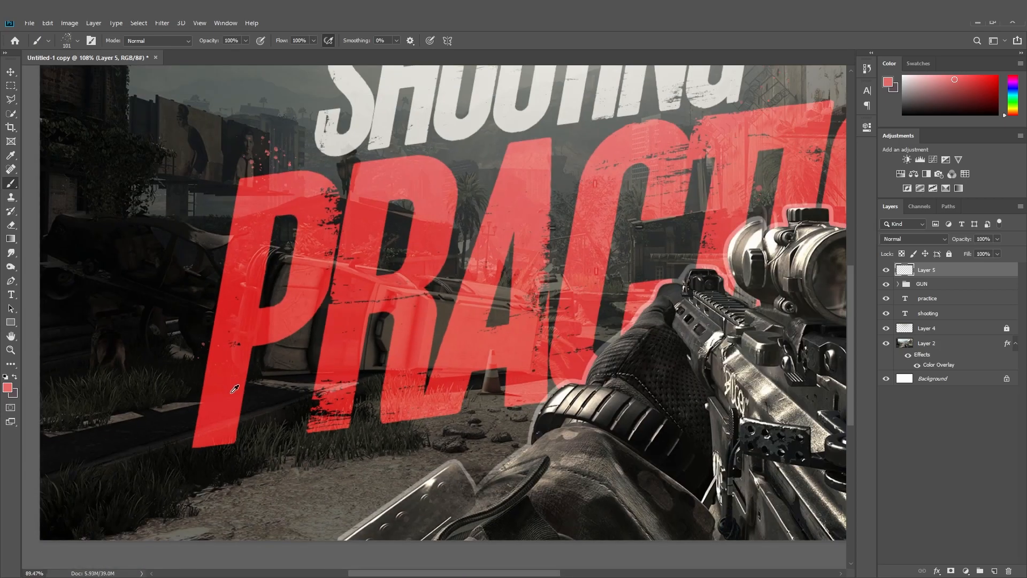
pyautogui.keyDown('alt'); pyautogui.scroll(5, 534, 396); pyautogui.keyUp('alt')
pyautogui.keyDown('alt'); pyautogui.scroll(-5, 531, 400); pyautogui.keyUp('alt')
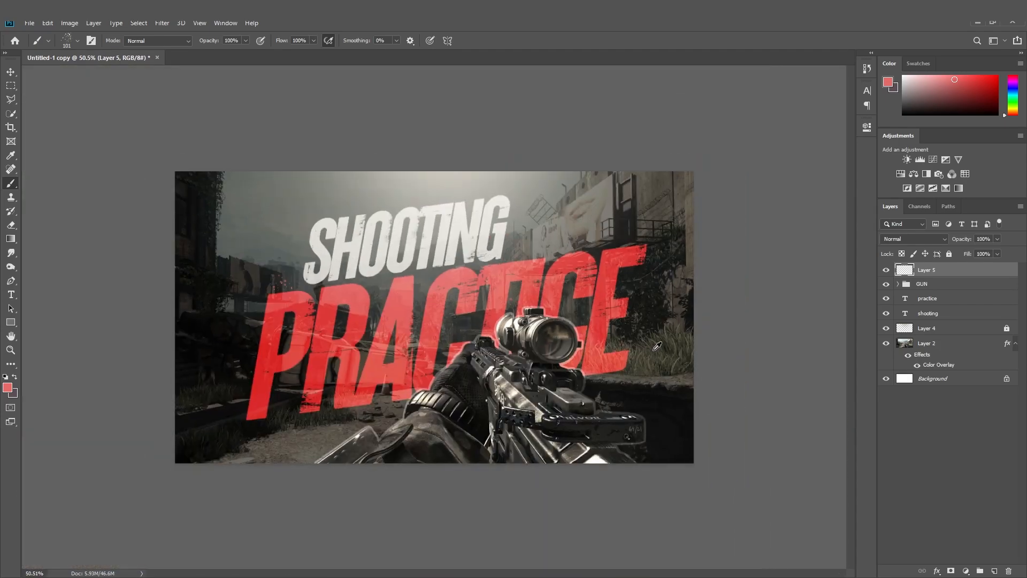
# Step: Sample the off-white of the SHOOTING text and stamp spatter around its first and last letters
pyautogui.keyDown('alt'); pyautogui.scroll(7, 407, 283); pyautogui.keyUp('alt')
pyautogui.keyDown('alt'); pyautogui.click(292, 252); pyautogui.keyUp('alt')
pyautogui.keyDown('alt'); pyautogui.scroll(-3, 292, 251); pyautogui.keyUp('alt')
pyautogui.keyDown('alt'); pyautogui.scroll(4, 237, 195); pyautogui.keyUp('alt')
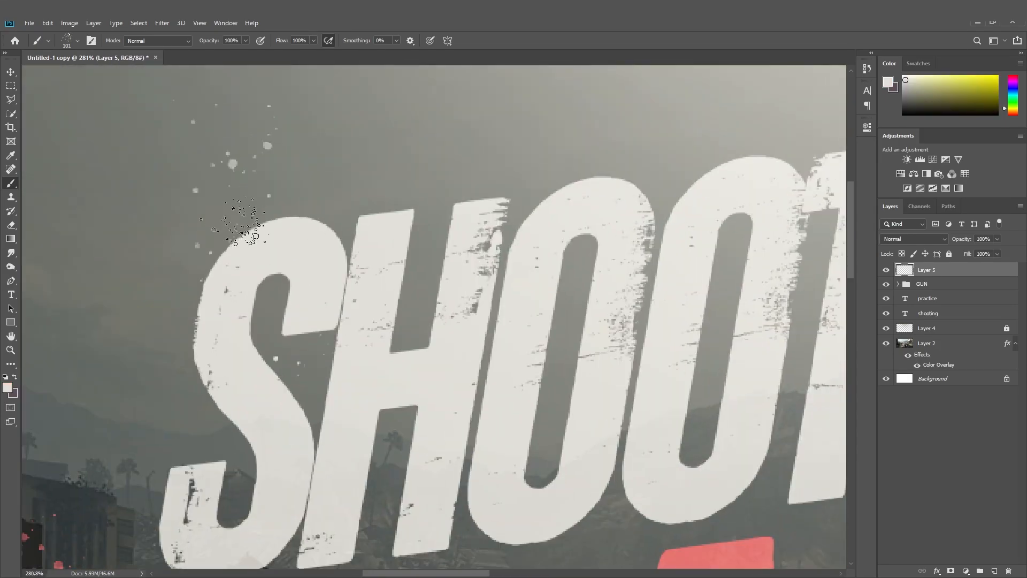
pyautogui.keyDown('alt'); pyautogui.scroll(-4, 240, 222); pyautogui.keyUp('alt')
pyautogui.keyDown('alt'); pyautogui.scroll(4, 534, 234); pyautogui.keyUp('alt')
pyautogui.keyDown('alt'); pyautogui.scroll(-4, 283, 266); pyautogui.keyUp('alt')
pyautogui.keyDown('alt'); pyautogui.scroll(3, 631, 254); pyautogui.keyUp('alt')
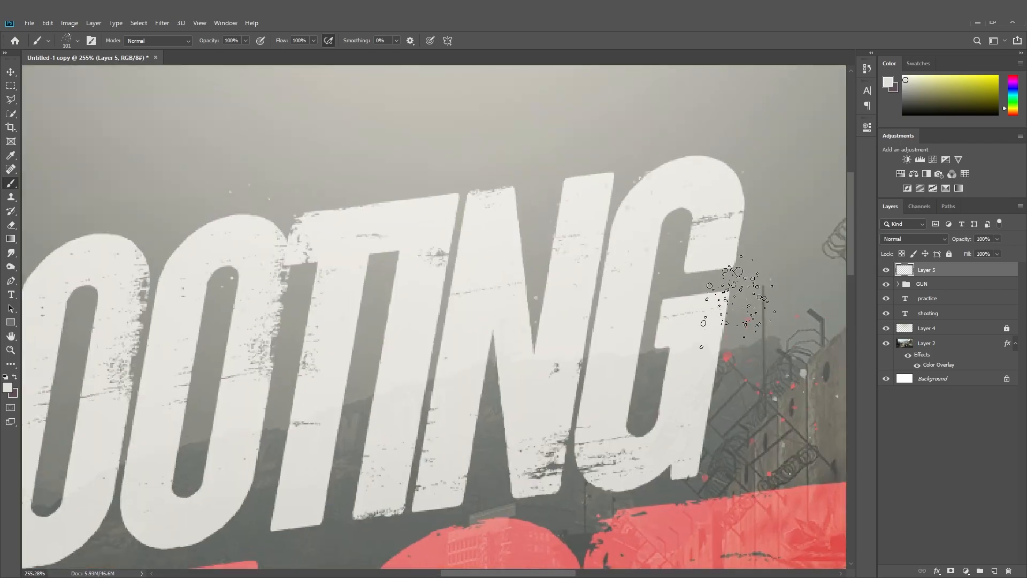
pyautogui.keyDown('alt'); pyautogui.scroll(-4, 555, 229); pyautogui.keyUp('alt')
# Step: Reduce the spatter brush to 61 px and stamp finer off-white specks around the SHOOTING lettering
pyautogui.keyDown('alt'); pyautogui.scroll(5, 404, 285); pyautogui.keyUp('alt')
pyautogui.moveTo(405, 281); pyautogui.dragTo(378, 282)
pyautogui.click(406, 286)
pyautogui.keyDown('alt'); pyautogui.scroll(-4, 481, 288); pyautogui.keyUp('alt')
pyautogui.keyDown('alt'); pyautogui.scroll(5, 225, 267); pyautogui.keyUp('alt')
pyautogui.click(251, 304)
pyautogui.keyDown('alt'); pyautogui.scroll(-6, 344, 294); pyautogui.keyUp('alt')
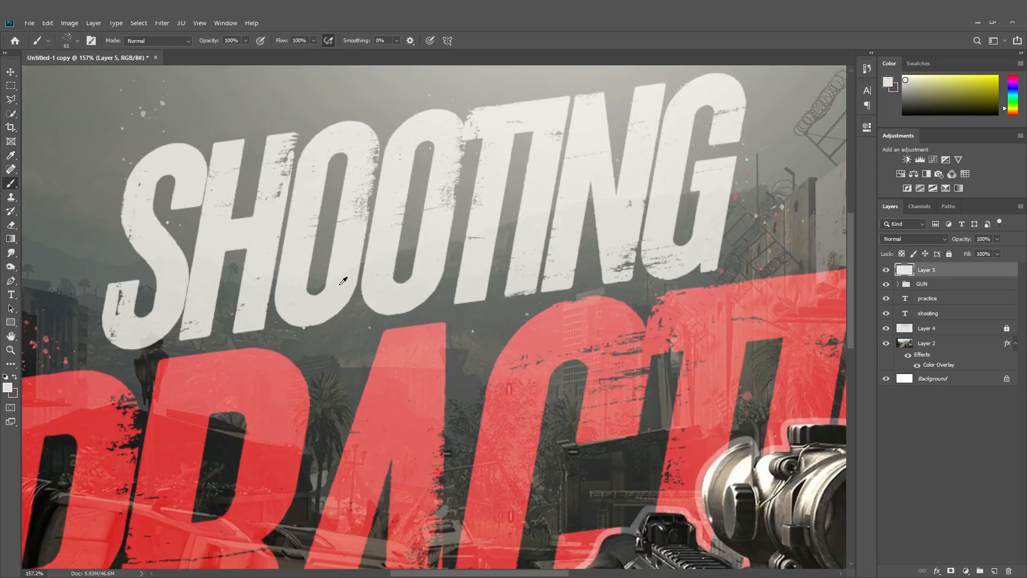
# Step: Sample a deeper red from the lower part of PRACTICE and set the spatter layer's blend mode to Overlay
pyautogui.keyDown('alt'); pyautogui.scroll(-5, 344, 290); pyautogui.keyUp('alt')
pyautogui.keyDown('alt'); pyautogui.scroll(5, 303, 424); pyautogui.keyUp('alt')
pyautogui.keyDown('alt'); pyautogui.click(308, 423); pyautogui.keyUp('alt')
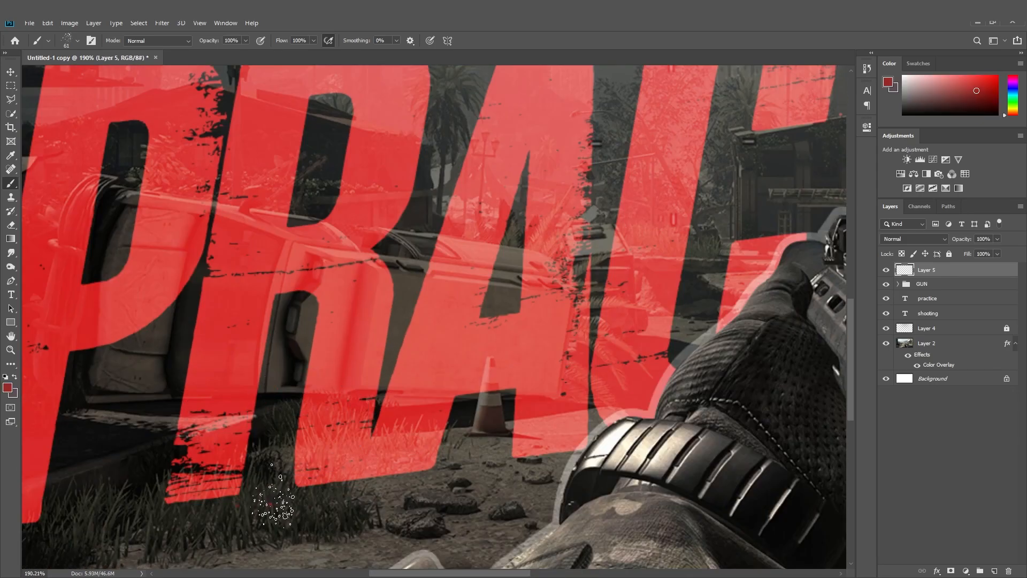
pyautogui.keyDown('alt'); pyautogui.scroll(-5, 307, 423); pyautogui.keyUp('alt')
pyautogui.click(914, 239)
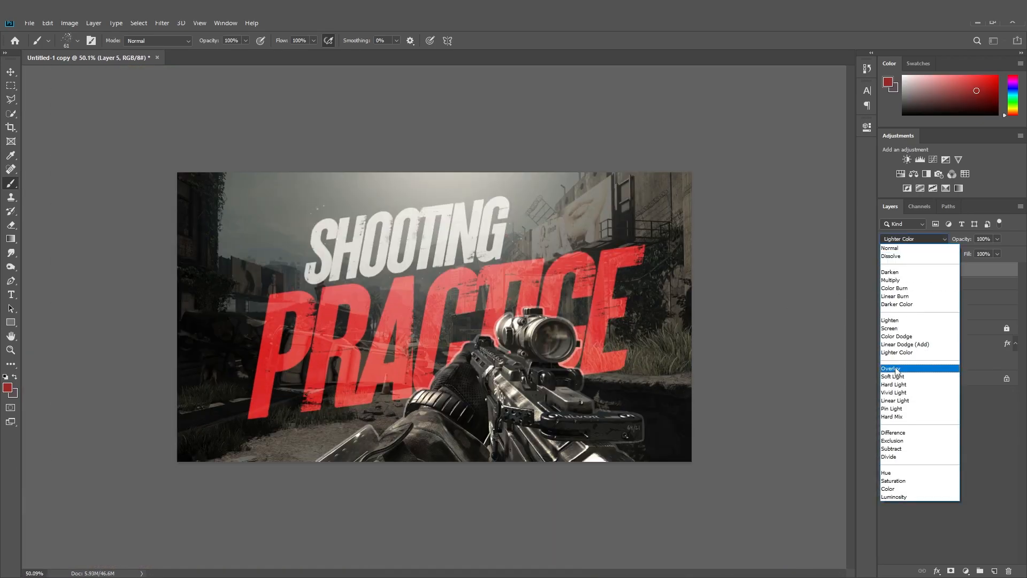
pyautogui.click(897, 370)
pyautogui.click(10, 74)
pyautogui.click(308, 124)
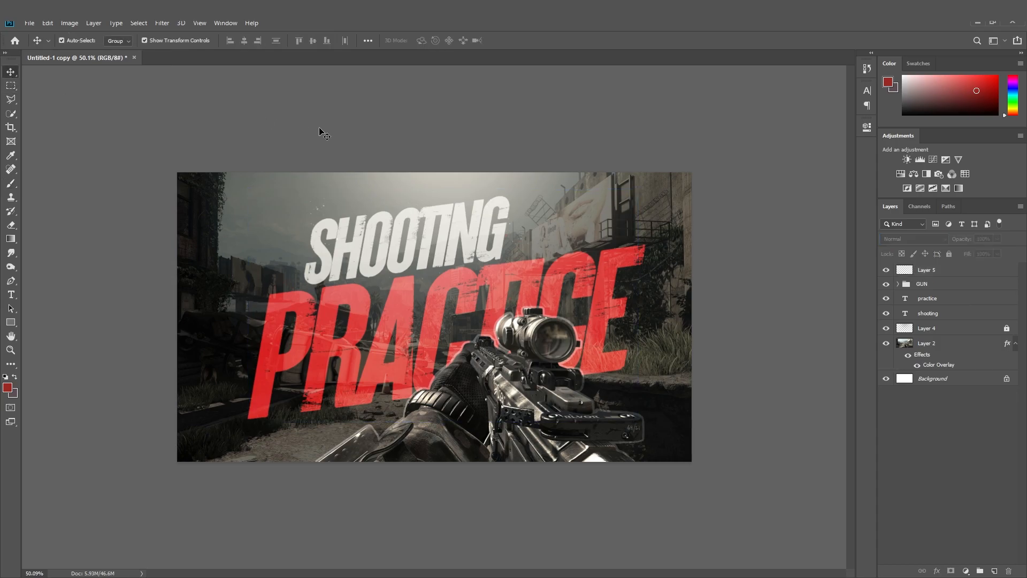
# Step: Group all layers from Layer 5 down to Layer 2, leaving out the Background layer
pyautogui.keyDown('alt'); pyautogui.scroll(-4, 527, 349); pyautogui.keyUp('alt')
pyautogui.keyDown('alt'); pyautogui.scroll(5, 527, 348); pyautogui.keyUp('alt')
pyautogui.click(932, 274)
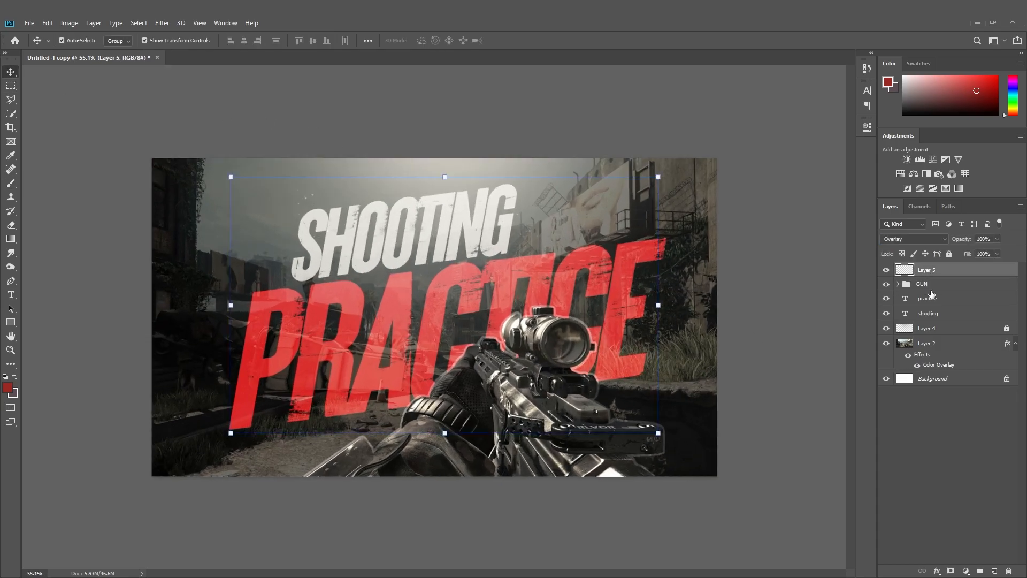
pyautogui.keyDown('shift'); pyautogui.click(935, 348); pyautogui.keyUp('shift')
pyautogui.hotkey('ctrl', 'g')
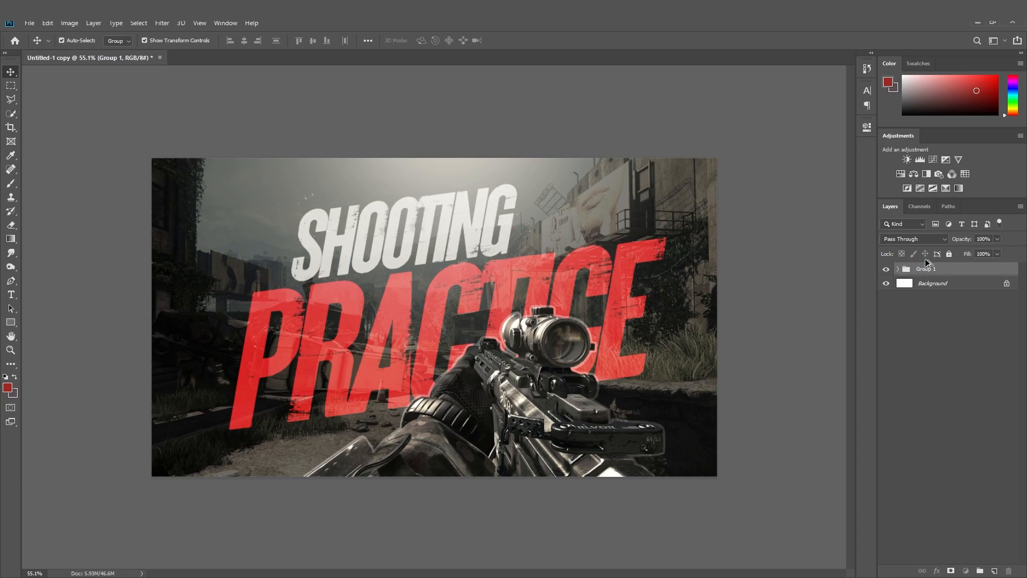
# Step: Duplicate the group and convert the copy into a smart object
pyautogui.hotkey('ctrl', 'j')
pyautogui.rightClick(936, 270)
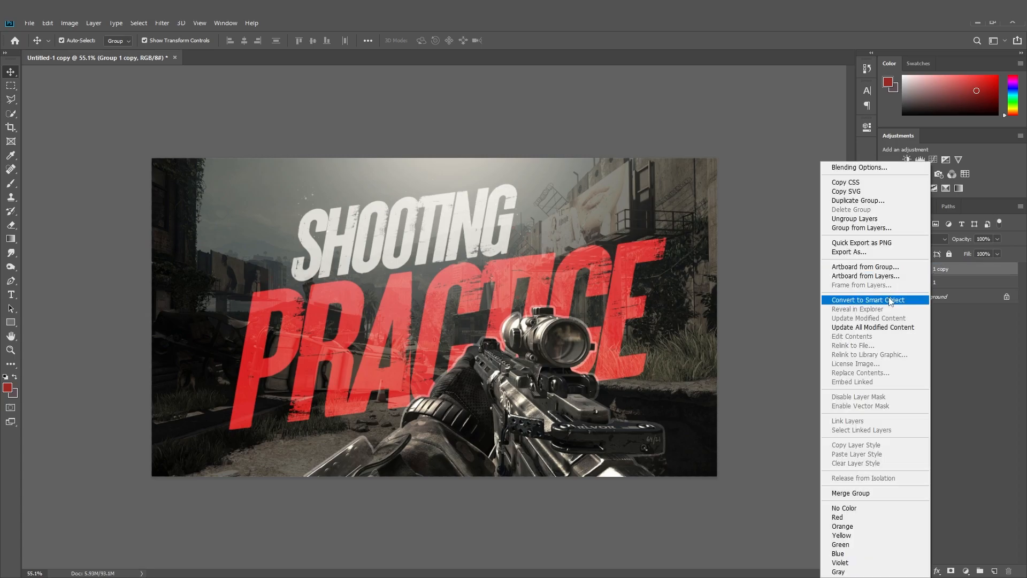
pyautogui.click(887, 299)
# Step: Open the Camera Raw Filter and set Exposure -0.30, Contrast +12, Highlights +24, Shadows -23, Whites +12, Blacks -10 and Clarity +23, and raise Texture
pyautogui.click(162, 23)
pyautogui.click(186, 88)
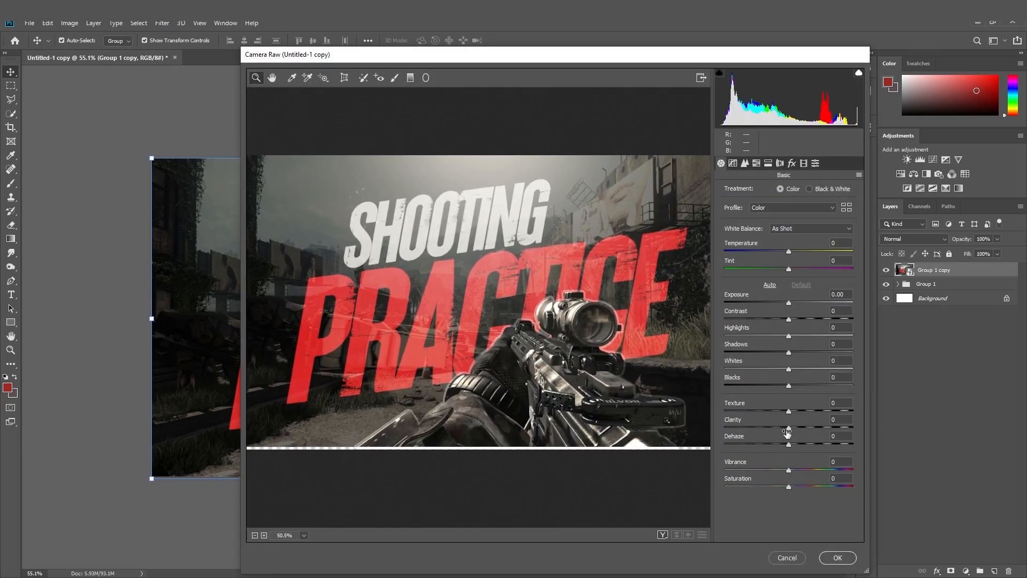
pyautogui.moveTo(787, 431); pyautogui.dragTo(804, 428)
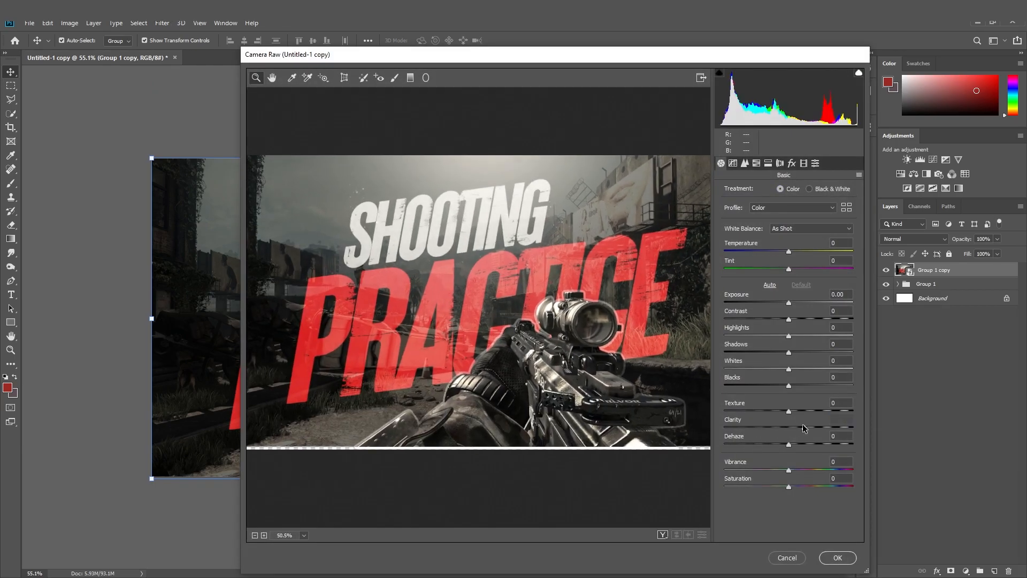
pyautogui.moveTo(795, 299); pyautogui.dragTo(780, 382)
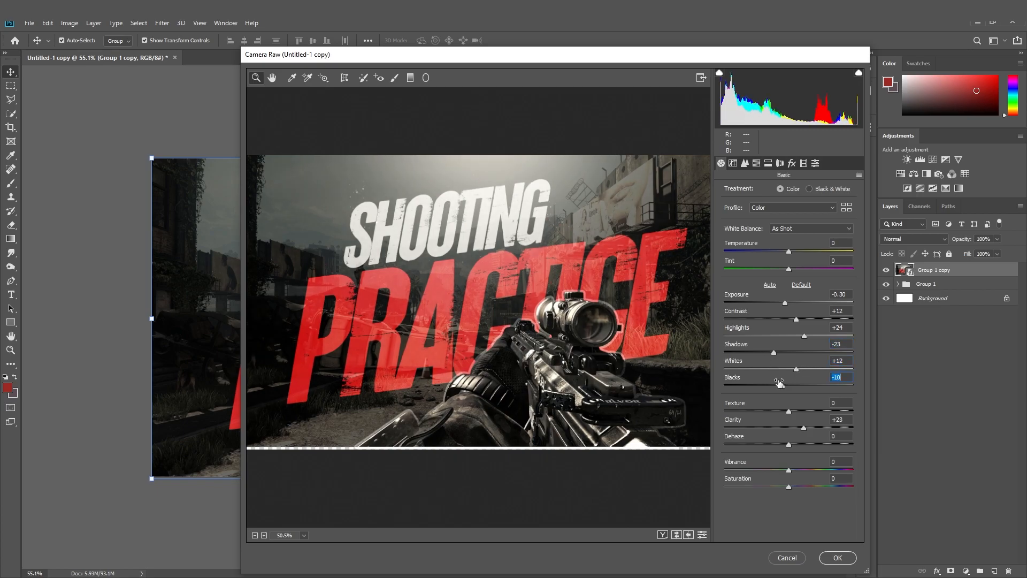
pyautogui.moveTo(812, 416); pyautogui.dragTo(807, 416)
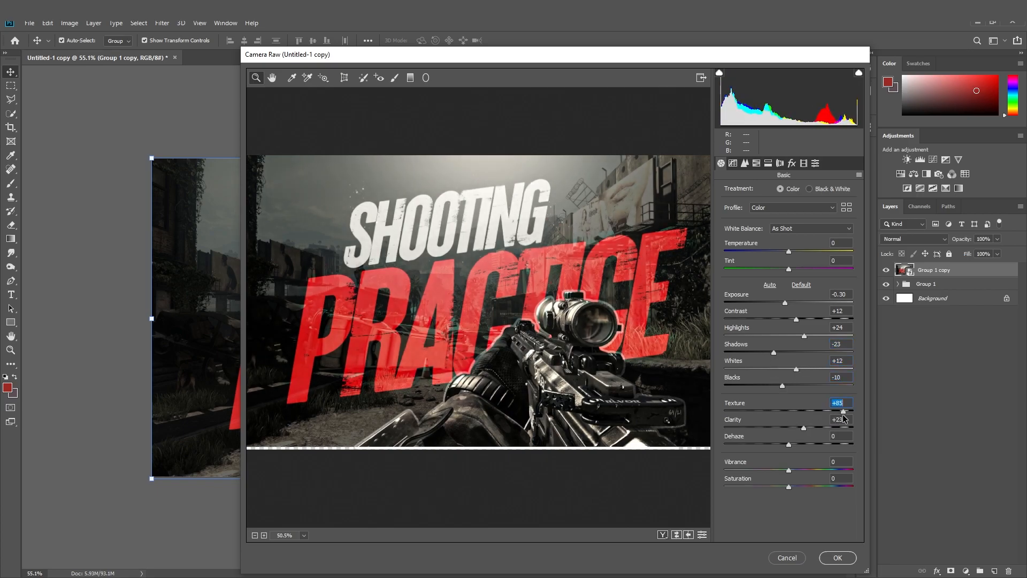
# Step: Add sharpening and a Grain amount of 11 in Camera Raw, and apply the filter to the smart object
pyautogui.moveTo(443, 268); pyautogui.dragTo(451, 266)
pyautogui.click(745, 162)
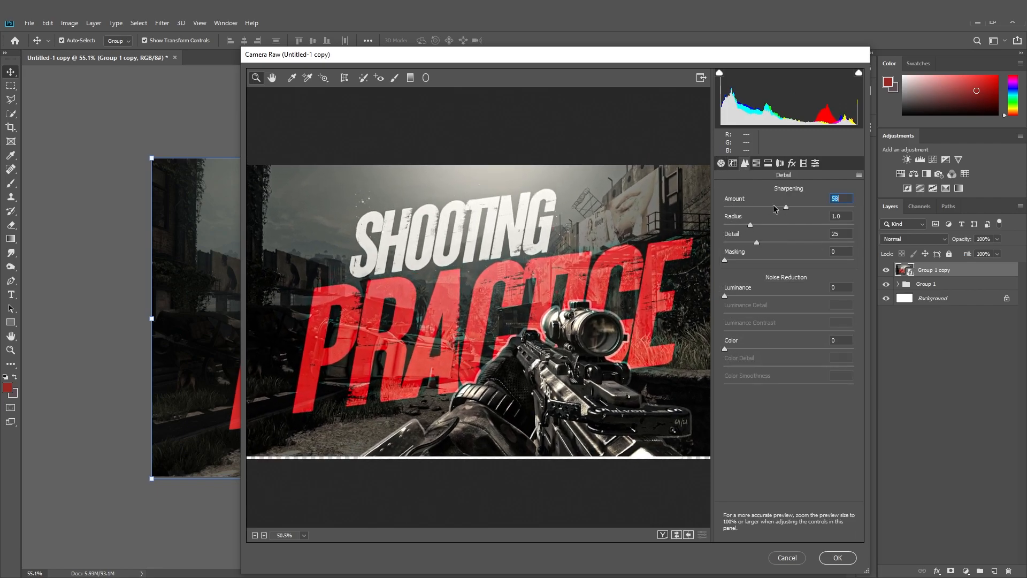
pyautogui.moveTo(752, 208); pyautogui.dragTo(750, 208)
pyautogui.moveTo(459, 267)
pyautogui.mouseDown()
pyautogui.moveTo(448, 268)
pyautogui.moveTo(467, 267)
pyautogui.mouseUp()
pyautogui.click(791, 163)
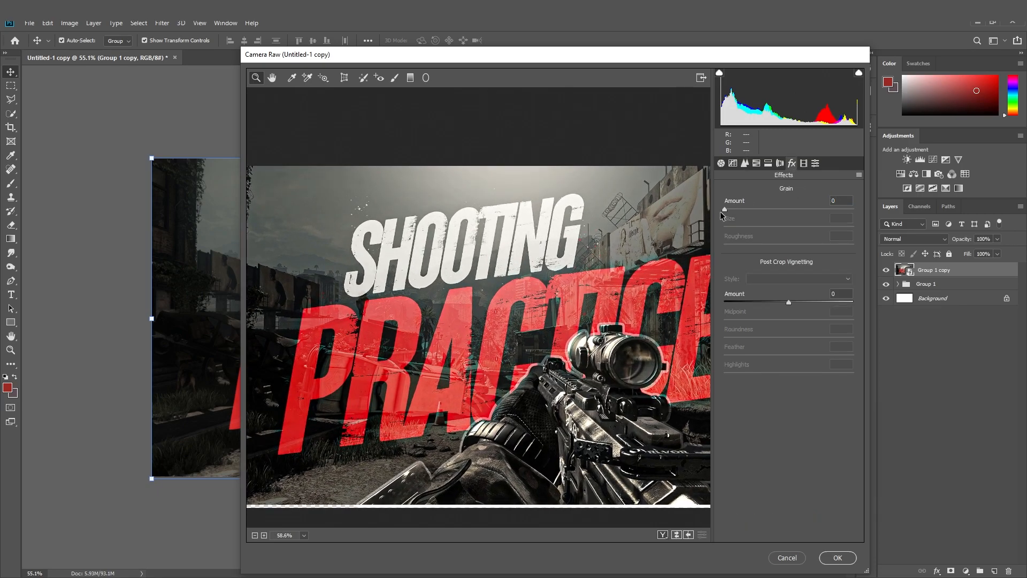
pyautogui.moveTo(674, 235); pyautogui.dragTo(495, 349)
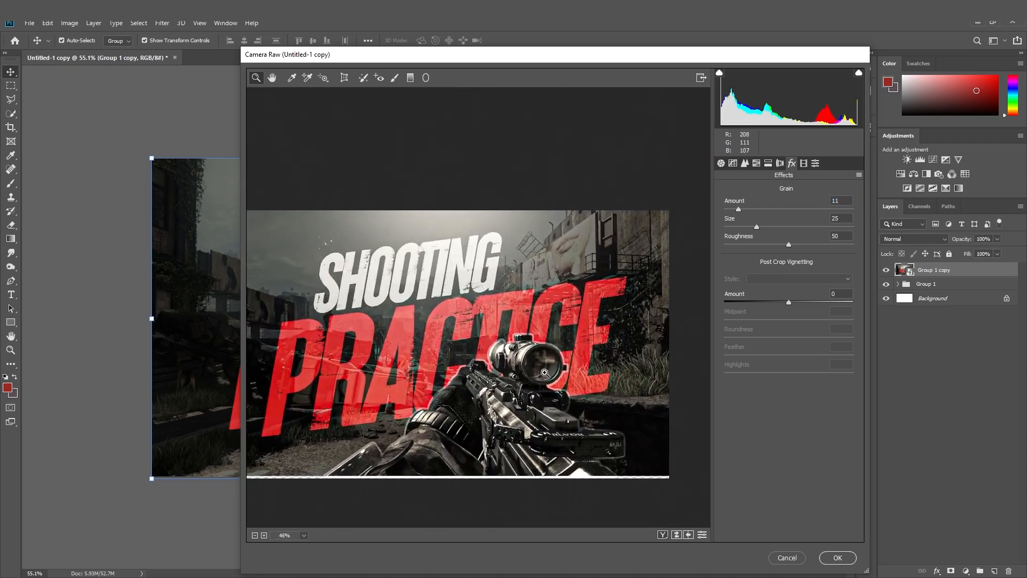
pyautogui.click(837, 559)
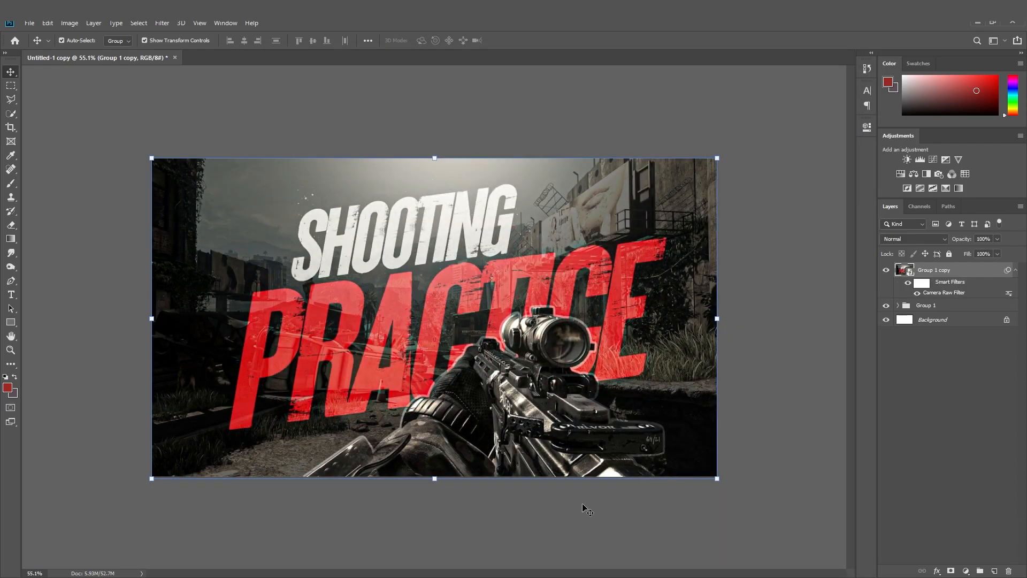
pyautogui.scroll(-6, 583, 505)
pyautogui.click(569, 512)
pyautogui.scroll(-2, 511, 431)
pyautogui.scroll(9, 456, 341)
pyautogui.scroll(-4, 456, 341)
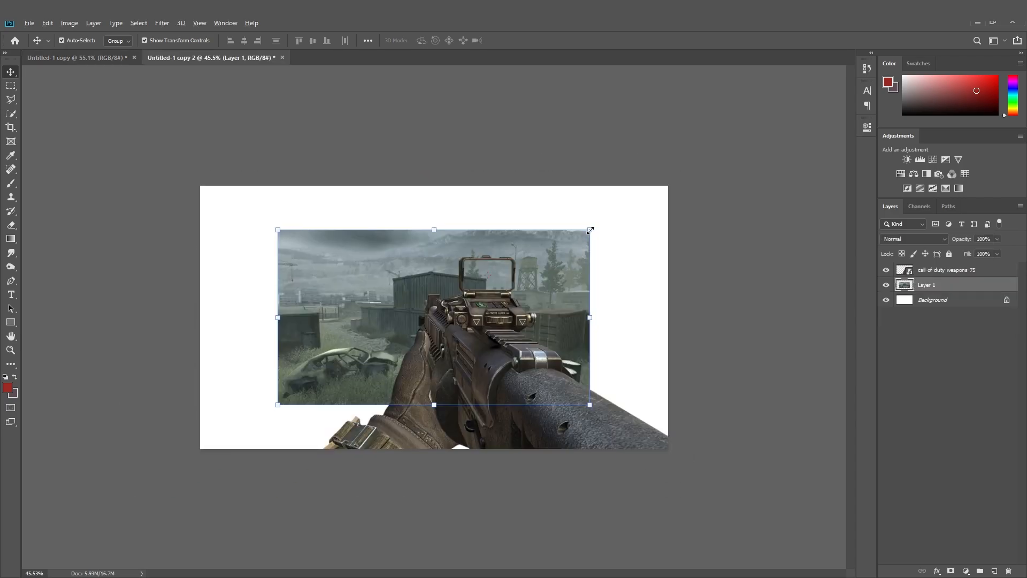
# Step: Enlarge the battlefield image on Layer 1 to about 167% so it covers the whole canvas
pyautogui.moveTo(588, 227); pyautogui.dragTo(690, 146)
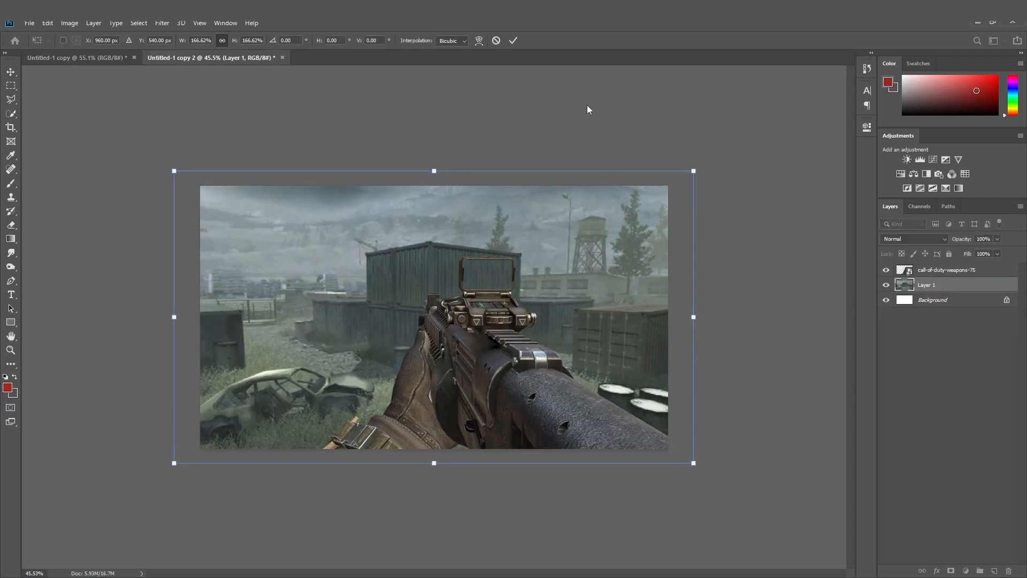
pyautogui.press('Return')
pyautogui.click(723, 261)
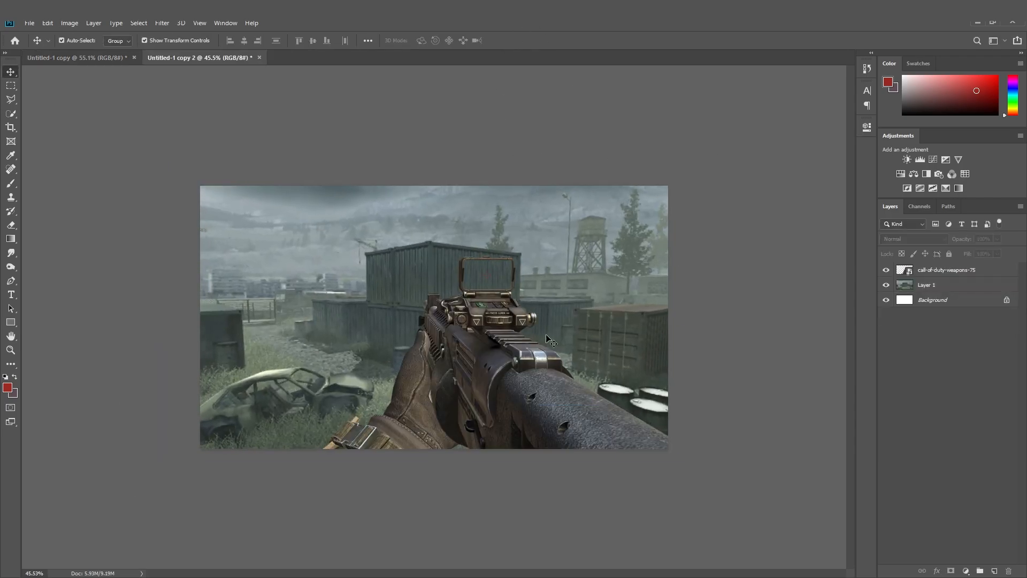
# Step: Enlarge the gun layer to about 106% and rotate it slightly counterclockwise by about 3.6°
pyautogui.click(561, 370)
pyautogui.click(698, 351)
pyautogui.moveTo(720, 346)
pyautogui.mouseDown()
pyautogui.moveTo(720, 319)
pyautogui.moveTo(720, 332)
pyautogui.mouseUp()
pyautogui.moveTo(689, 243); pyautogui.dragTo(703, 240)
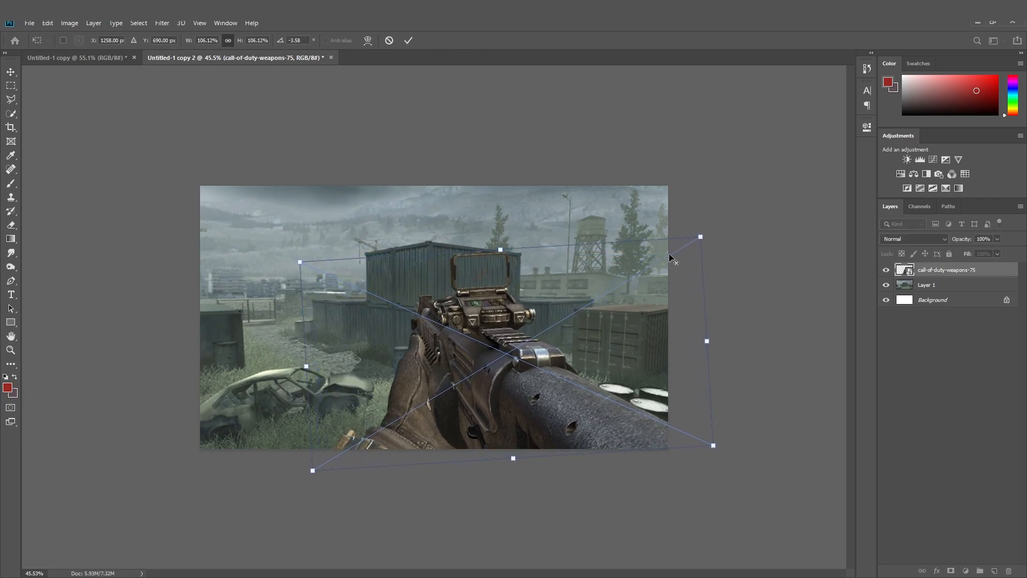
pyautogui.click(410, 40)
# Step: Apply a Radial Blur to the battlefield layer with the Zoom method, Good quality and an amount of about 9
pyautogui.click(459, 217)
pyautogui.click(162, 23)
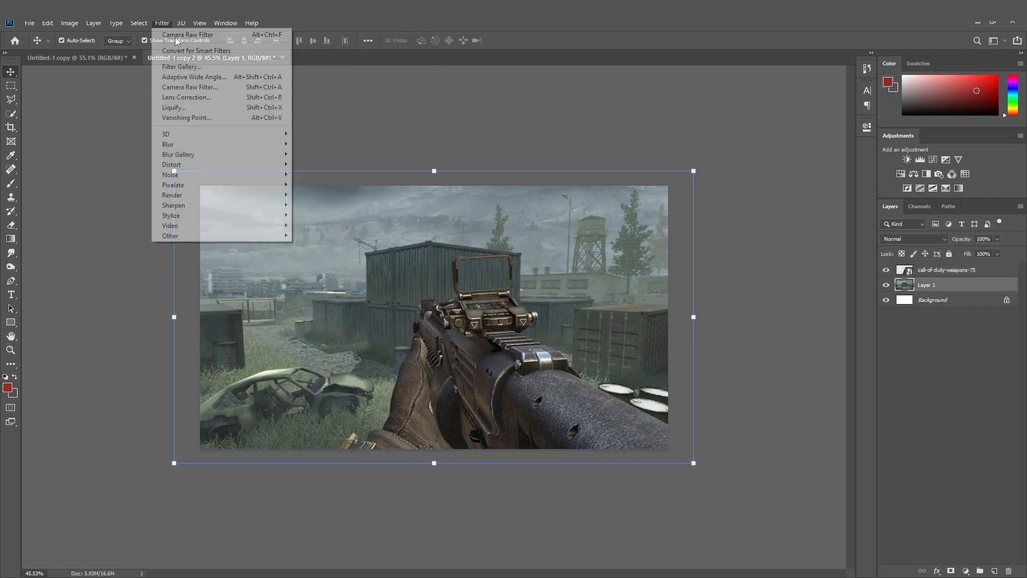
pyautogui.moveTo(246, 142)
pyautogui.click(318, 215)
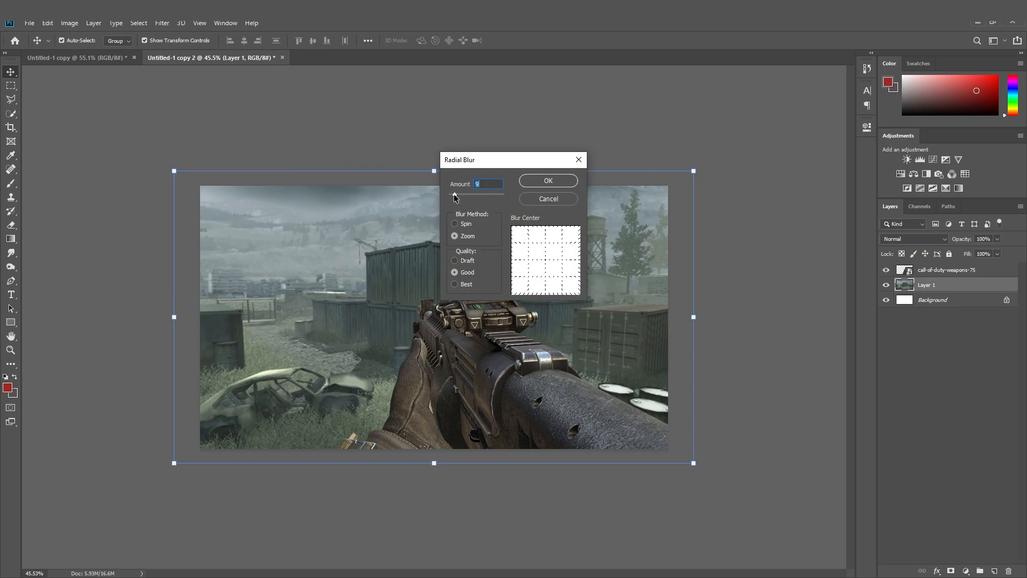
pyautogui.press('Return')
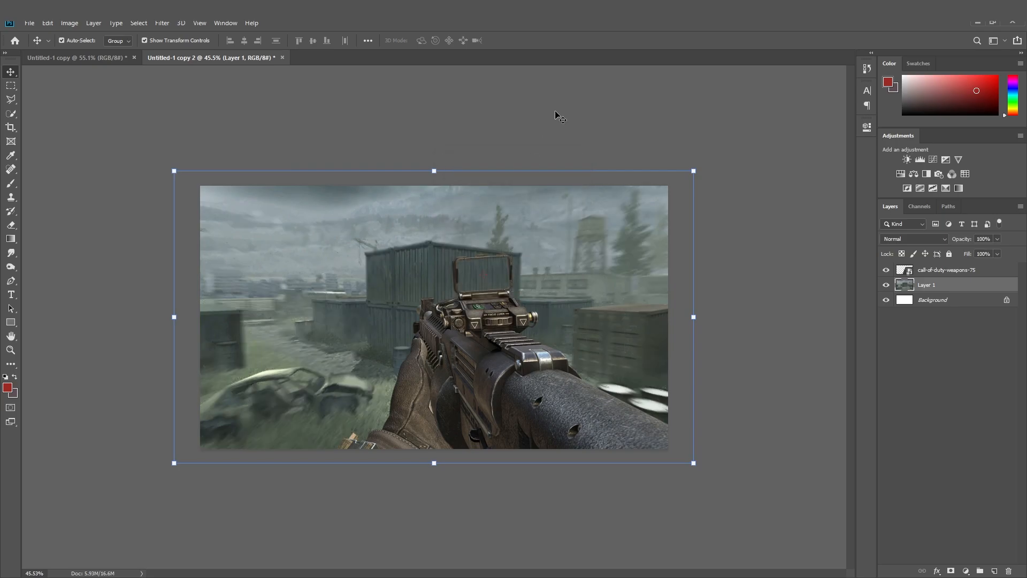
# Step: Darken the blurred battlefield layer with a partly transparent Color Overlay
pyautogui.click(936, 571)
pyautogui.click(944, 526)
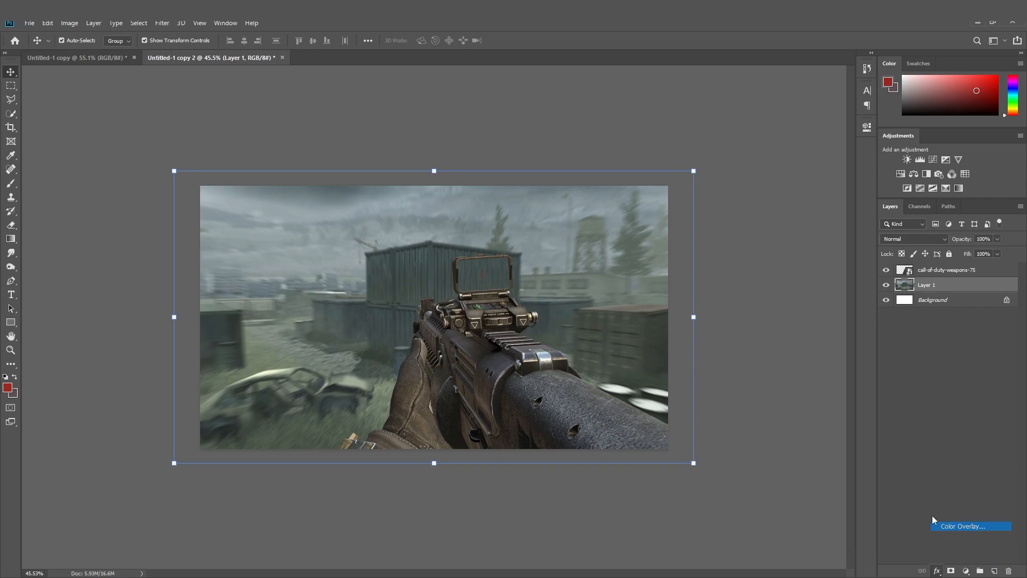
pyautogui.moveTo(821, 373); pyautogui.dragTo(814, 371)
pyautogui.press('Return')
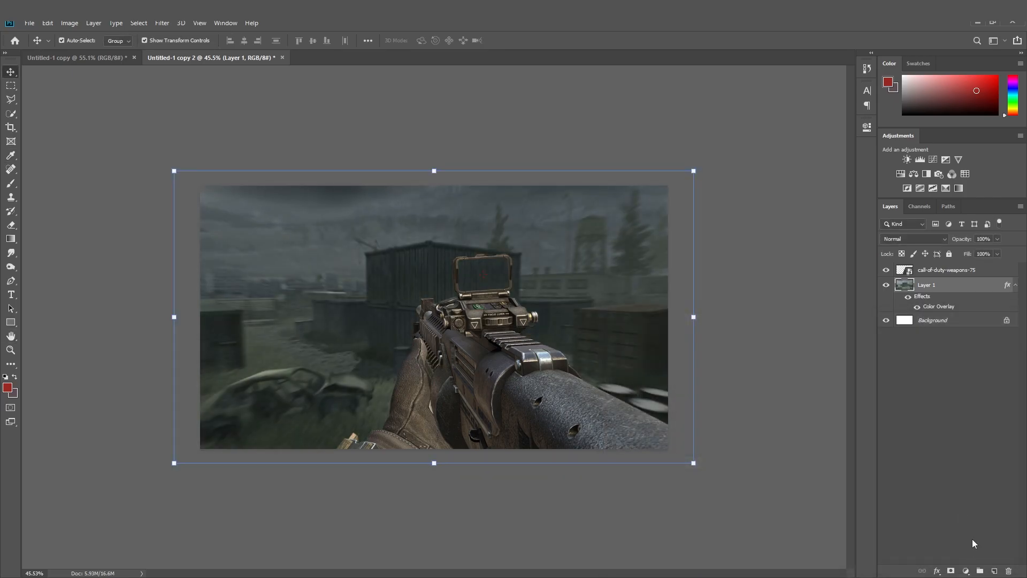
# Step: Create a layer above the battlefield image, choose bright blue for the brush and set the layer's blend mode to Linear Dodge (Add)
pyautogui.click(993, 571)
pyautogui.click(11, 184)
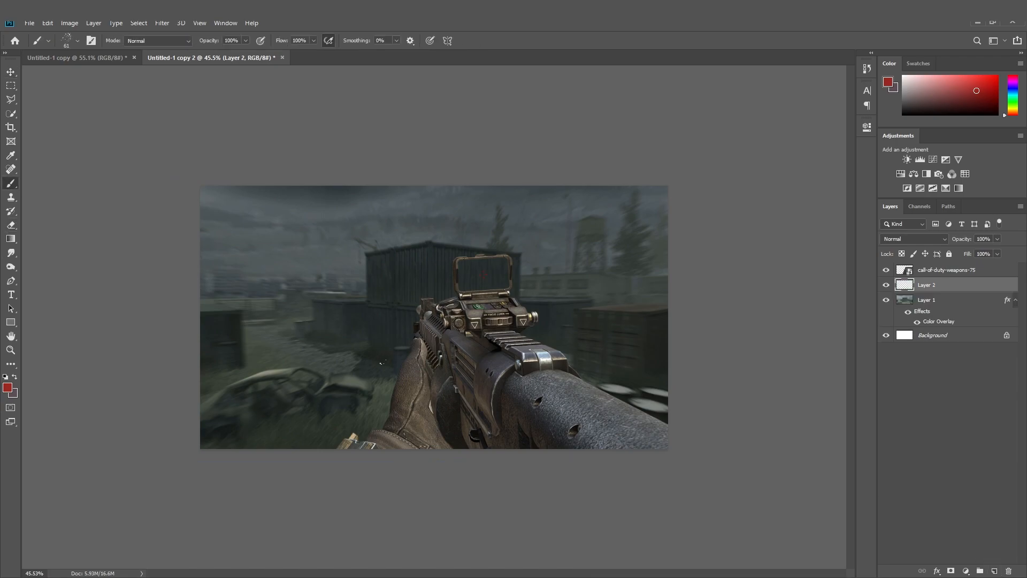
pyautogui.click(8, 389)
pyautogui.moveTo(862, 335); pyautogui.dragTo(862, 344)
pyautogui.click(956, 282)
pyautogui.click(914, 238)
pyautogui.click(909, 345)
# Step: Switch from the spatter brush to a soft round brush and enlarge it to cover much of the canvas
pyautogui.moveTo(439, 326); pyautogui.dragTo(544, 332)
pyautogui.click(77, 41)
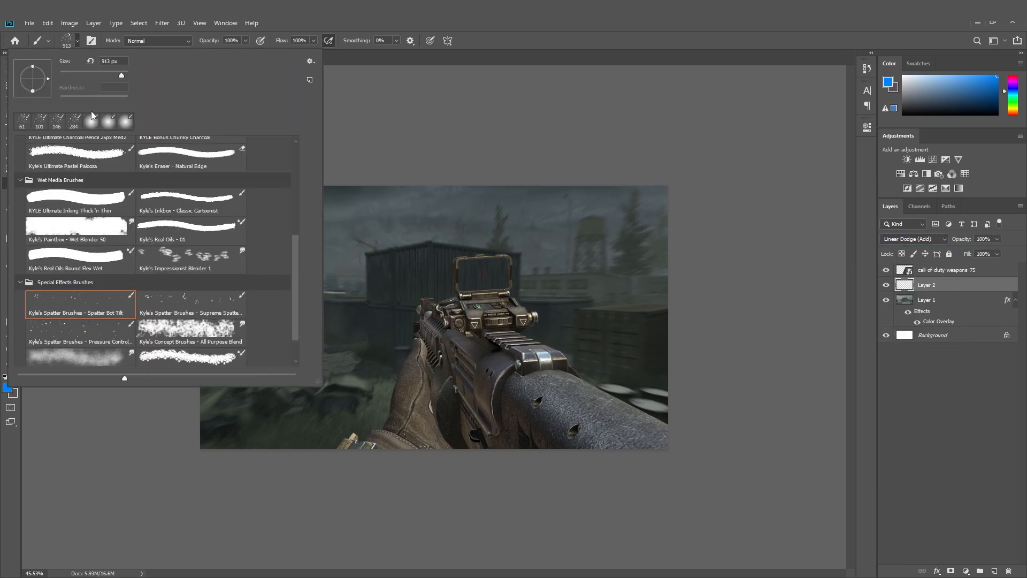
pyautogui.moveTo(293, 266); pyautogui.dragTo(291, 171)
pyautogui.click(106, 167)
pyautogui.moveTo(476, 398); pyautogui.dragTo(551, 398)
# Step: Try painting a blue glow behind the lower part of the gun with large soft dabs up to 2073 px
pyautogui.click(442, 431)
pyautogui.hotkey('ctrl', 'alt', 'z')
pyautogui.click(415, 390)
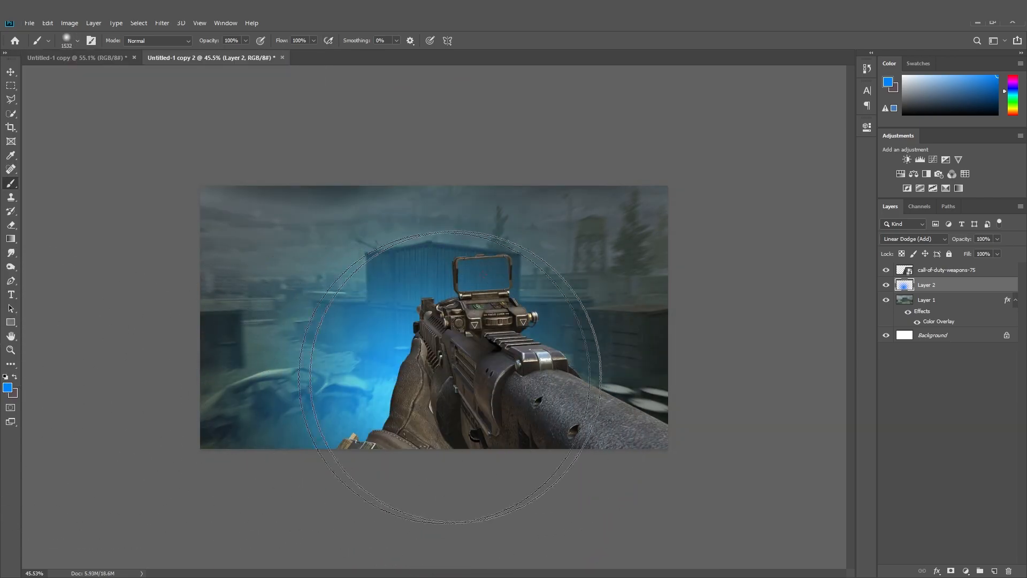
pyautogui.moveTo(466, 399); pyautogui.dragTo(493, 411)
pyautogui.click(493, 411)
pyautogui.scroll(-4, 500, 394)
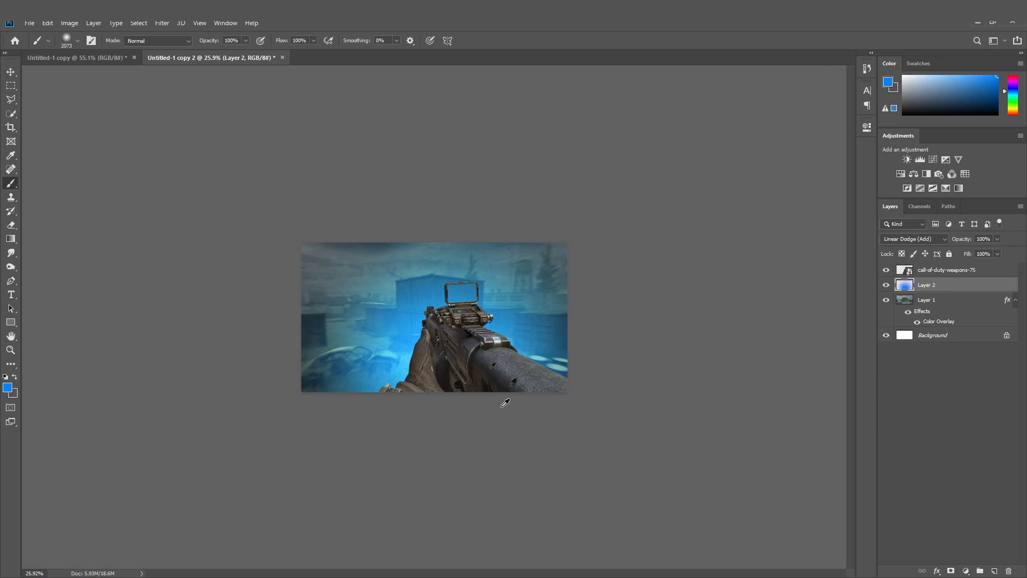
pyautogui.hotkey('ctrl', 'z')
pyautogui.hotkey('ctrl', 'z')
pyautogui.scroll(2, 435, 318)
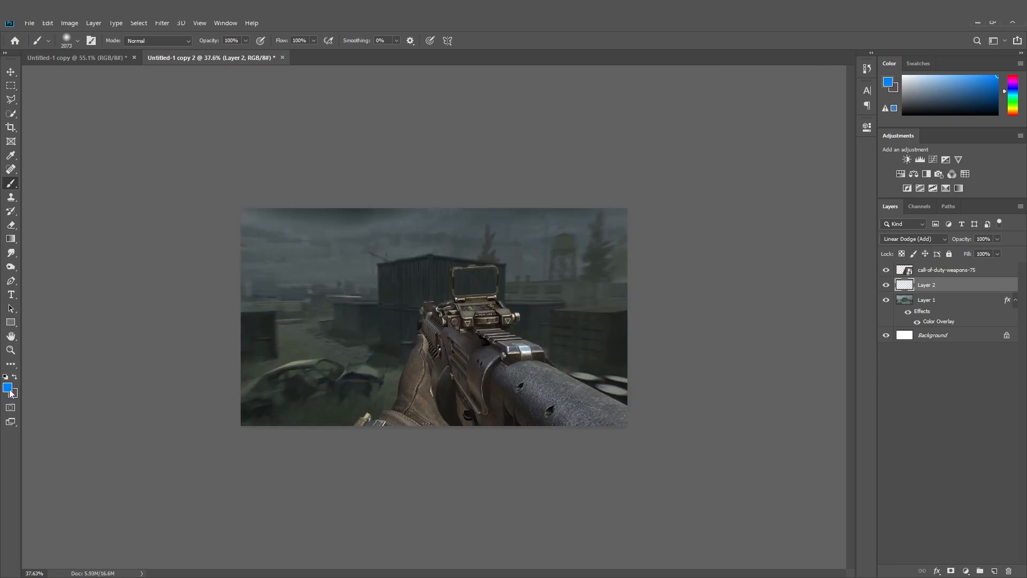
# Step: Set the foreground color to bright green 35dd58 and try a large soft glow at the upper edge of the sky
pyautogui.click(8, 388)
pyautogui.click(861, 373)
pyautogui.moveTo(819, 328); pyautogui.dragTo(816, 304)
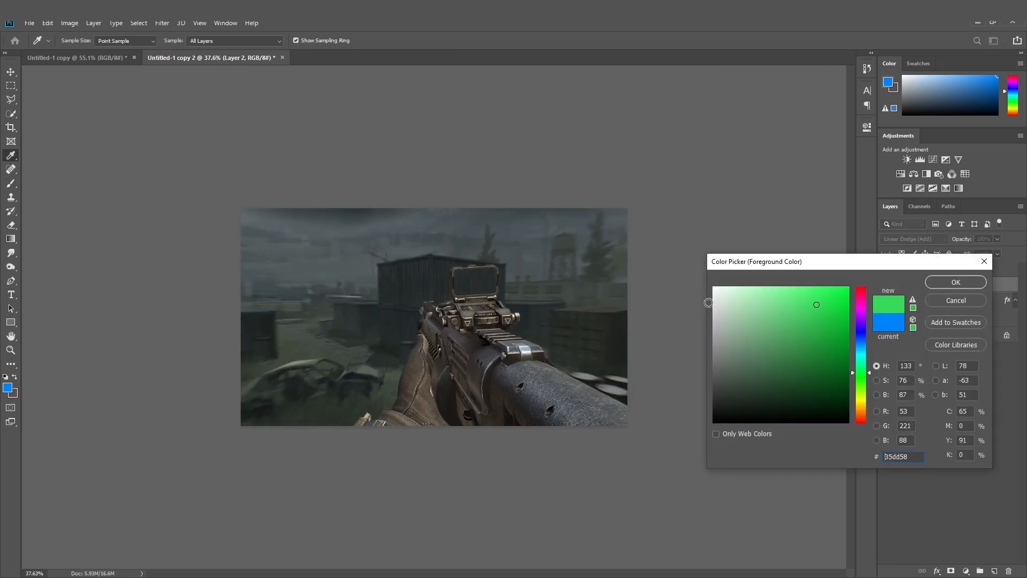
pyautogui.press('Return')
pyautogui.click(445, 332)
pyautogui.hotkey('ctrl', 'z')
pyautogui.click(434, 191)
pyautogui.scroll(-3, 456, 271)
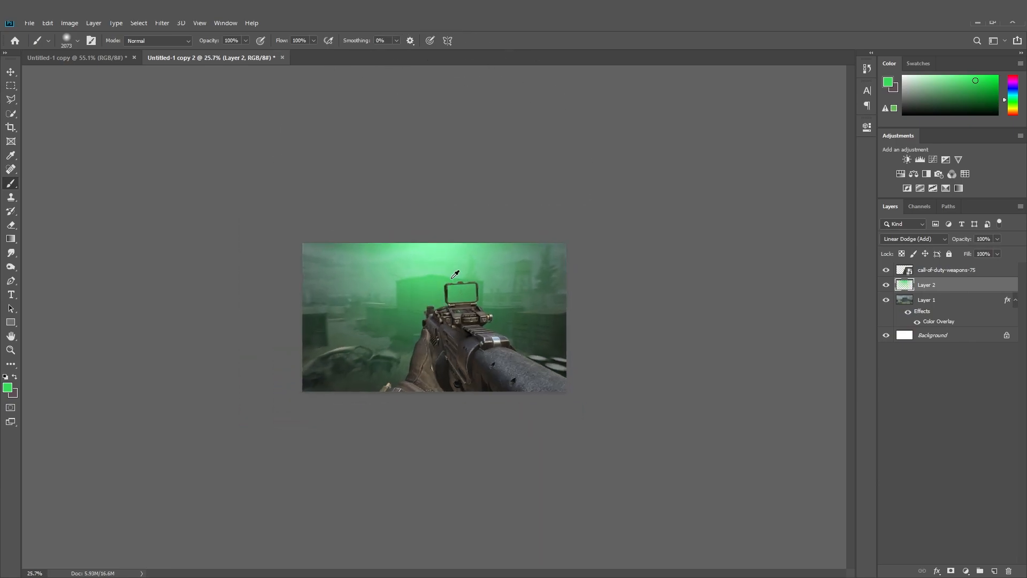
pyautogui.scroll(3, 457, 272)
pyautogui.hotkey('ctrl', 'z')
# Step: Reduce the soft brush to 1685 px and try a bright green dab just above the image's upper edge
pyautogui.keyDown('alt'); pyautogui.rightClick(454, 227); pyautogui.keyUp('alt')
pyautogui.click(448, 179)
pyautogui.scroll(-3, 449, 222)
pyautogui.scroll(3, 456, 347)
pyautogui.scroll(-3, 428, 399)
pyautogui.scroll(2, 428, 374)
pyautogui.hotkey('ctrl', 'z')
# Step: Set the foreground color to dark green 267136 and paint a soft glow at the upper middle of the sky
pyautogui.click(6, 388)
pyautogui.click(803, 360)
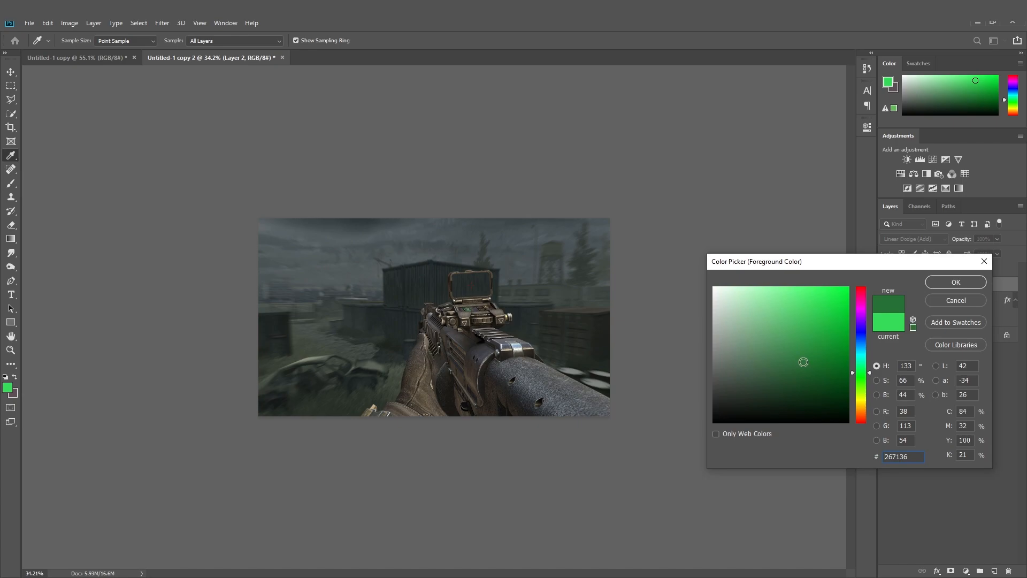
pyautogui.press('Return')
pyautogui.click(433, 192)
pyautogui.scroll(-2, 454, 214)
pyautogui.scroll(2, 444, 251)
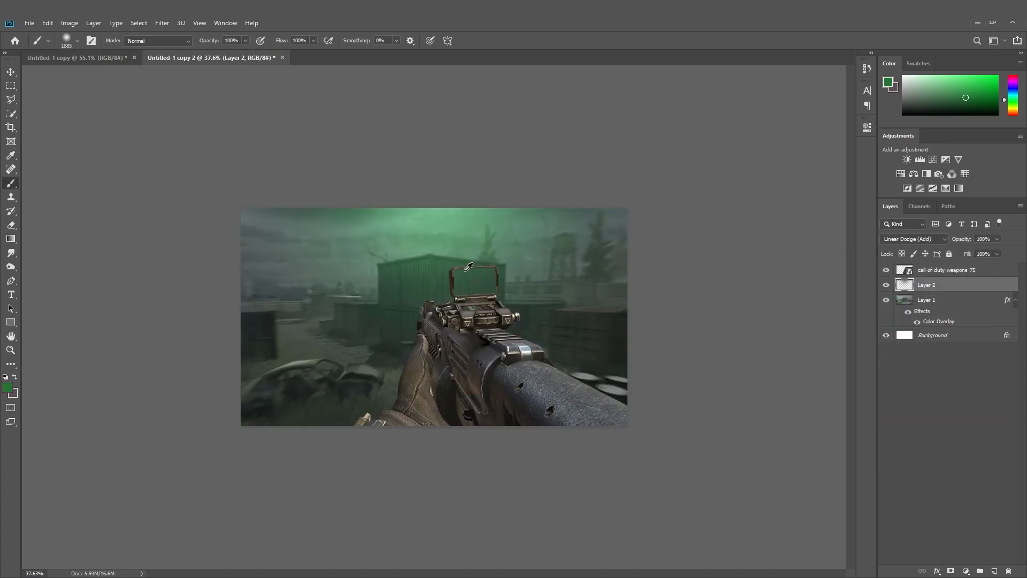
# Step: Lock Layer 2, which holds the painted green glow
pyautogui.scroll(1, 436, 268)
pyautogui.scroll(-2, 438, 257)
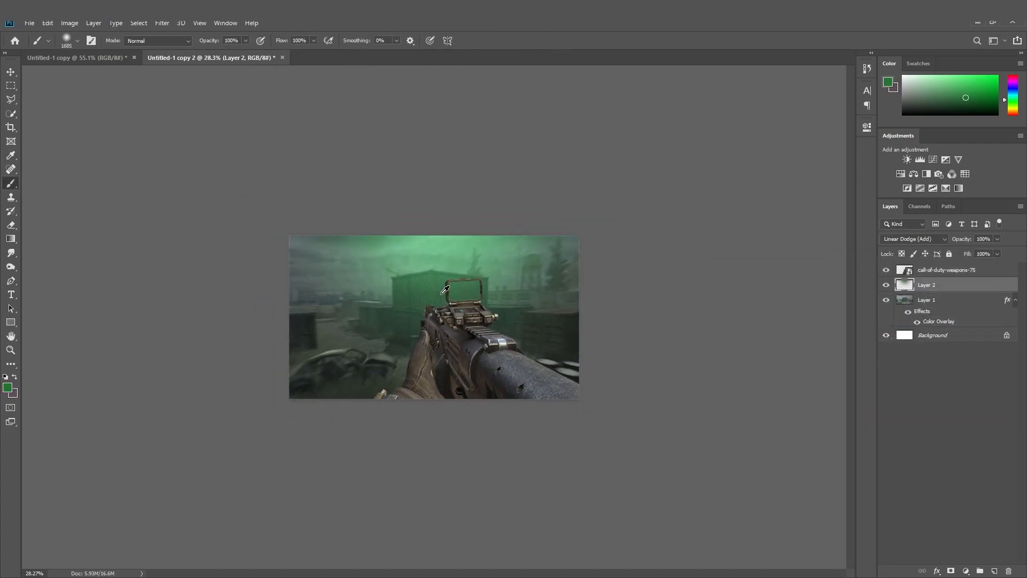
pyautogui.scroll(3, 433, 321)
pyautogui.click(947, 255)
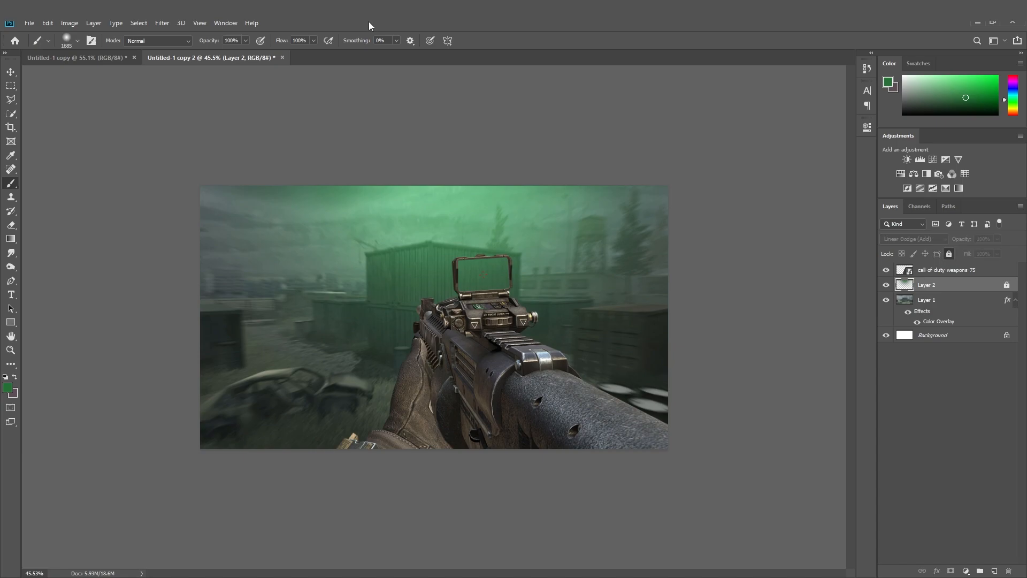
# Step: Apply the Camera Raw filter to the gun layer with exposure +0.25, contrast +22, highlights -73, shadows -58, whites -58, clarity +55 and reduced vibrance
pyautogui.click(10, 73)
pyautogui.hotkey('alt', ']')
pyautogui.click(162, 23)
pyautogui.click(191, 88)
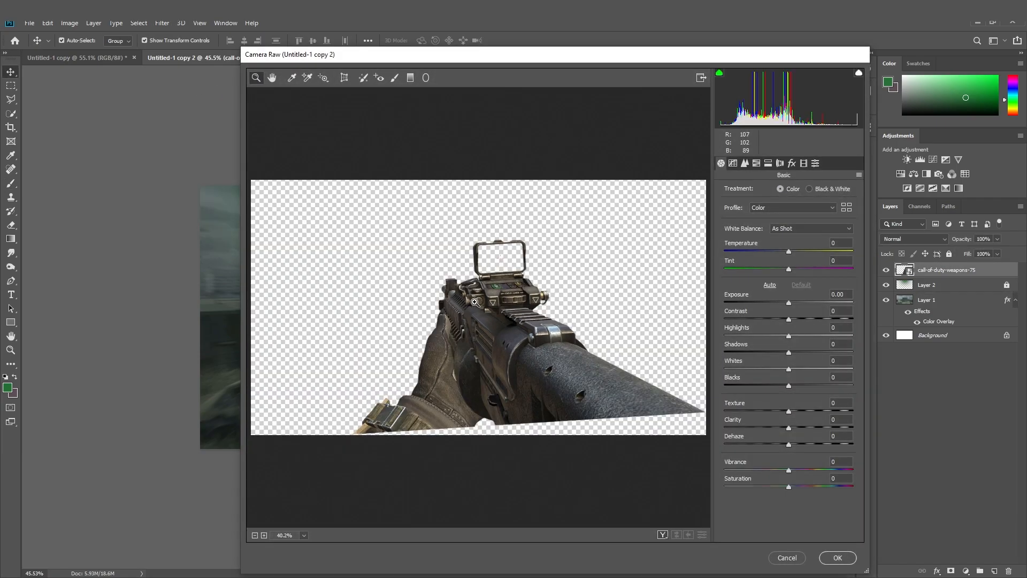
pyautogui.moveTo(807, 424); pyautogui.dragTo(824, 426)
pyautogui.moveTo(785, 360); pyautogui.dragTo(792, 303)
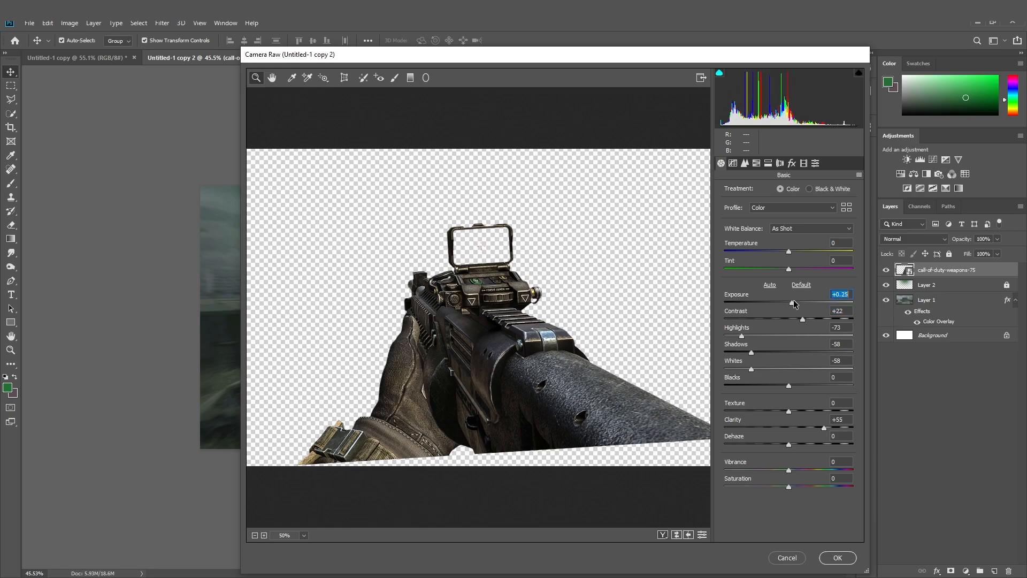
pyautogui.moveTo(810, 471); pyautogui.dragTo(774, 471)
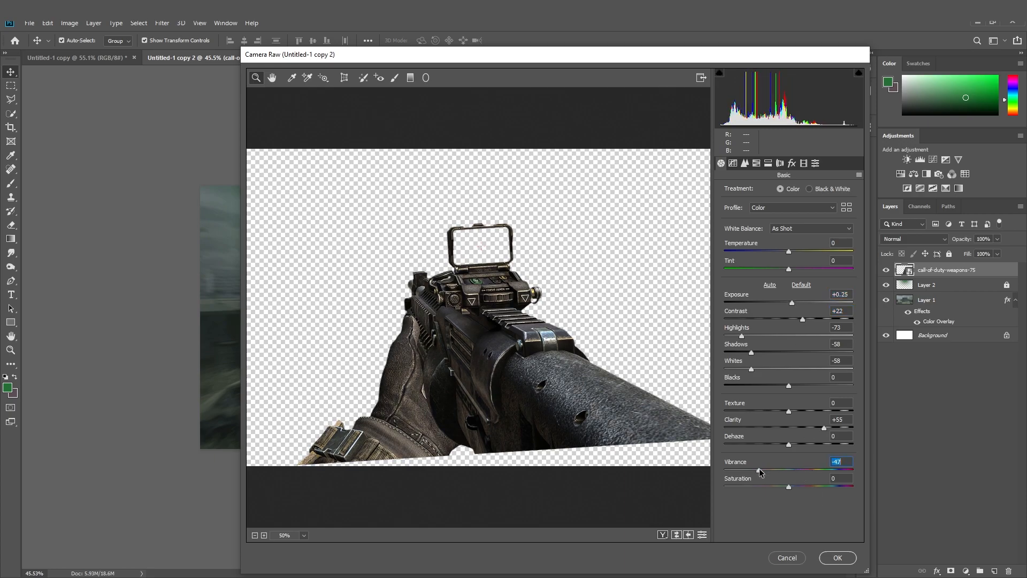
pyautogui.click(838, 557)
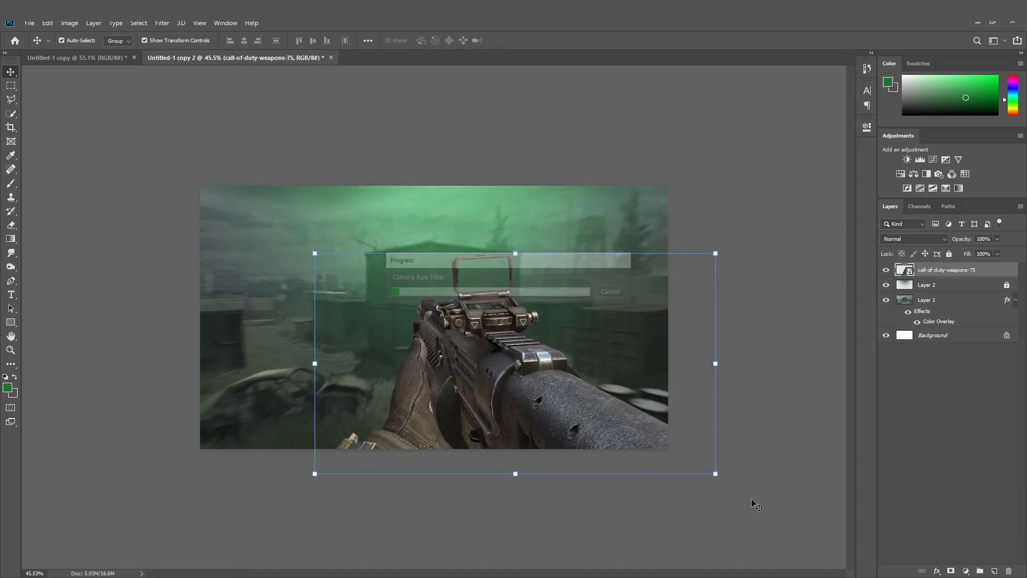
# Step: Convert the filtered gun layer to a smart object
pyautogui.rightClick(925, 274)
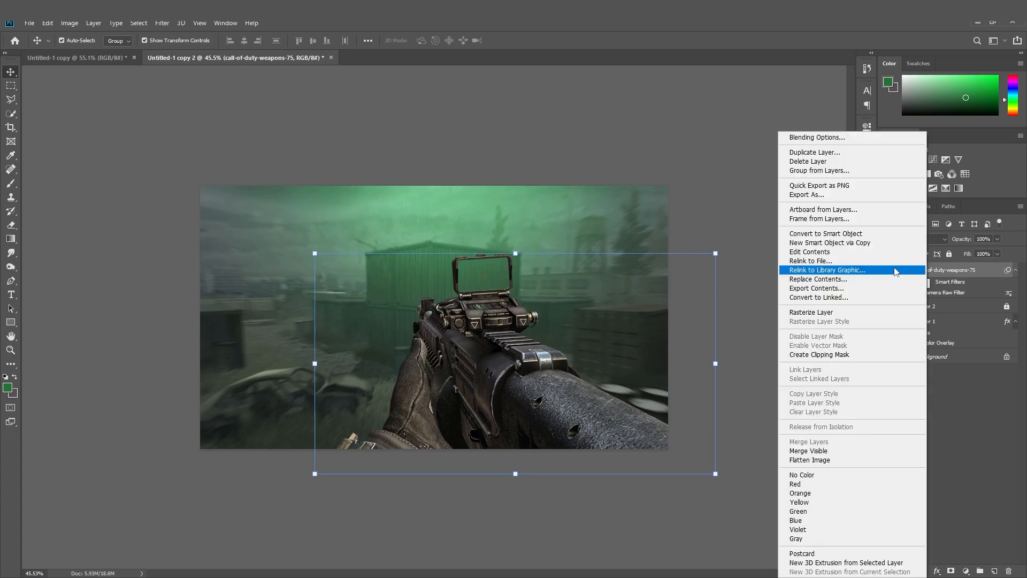
pyautogui.click(909, 234)
# Step: Try duplicating the gun layer and applying a Gaussian Blur with a 4.1 px radius to the copy
pyautogui.hotkey('ctrl', 'j')
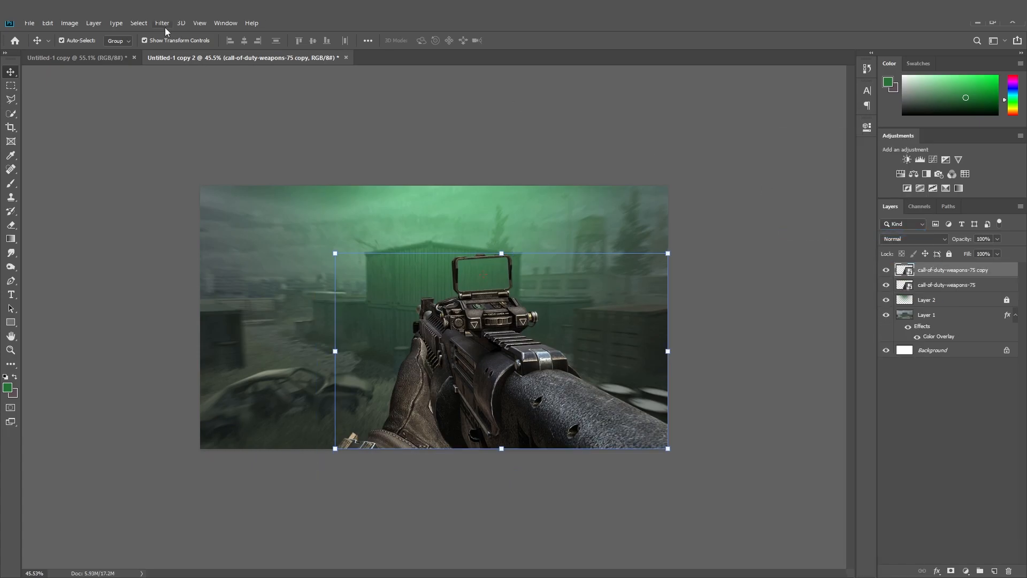
pyautogui.click(162, 23)
pyautogui.moveTo(268, 144)
pyautogui.click(319, 184)
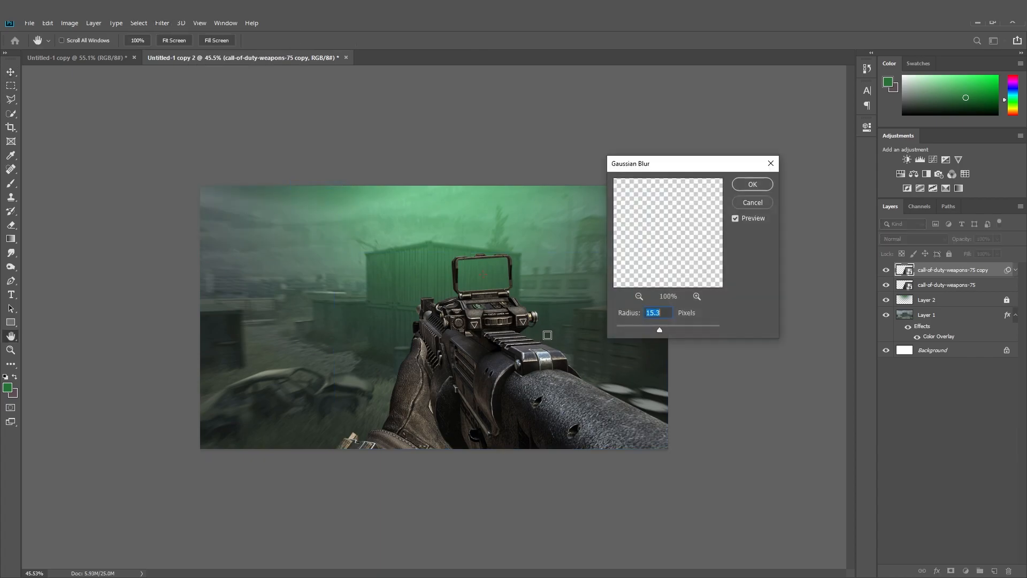
pyautogui.moveTo(656, 329)
pyautogui.mouseDown()
pyautogui.moveTo(619, 328)
pyautogui.moveTo(642, 331)
pyautogui.mouseUp()
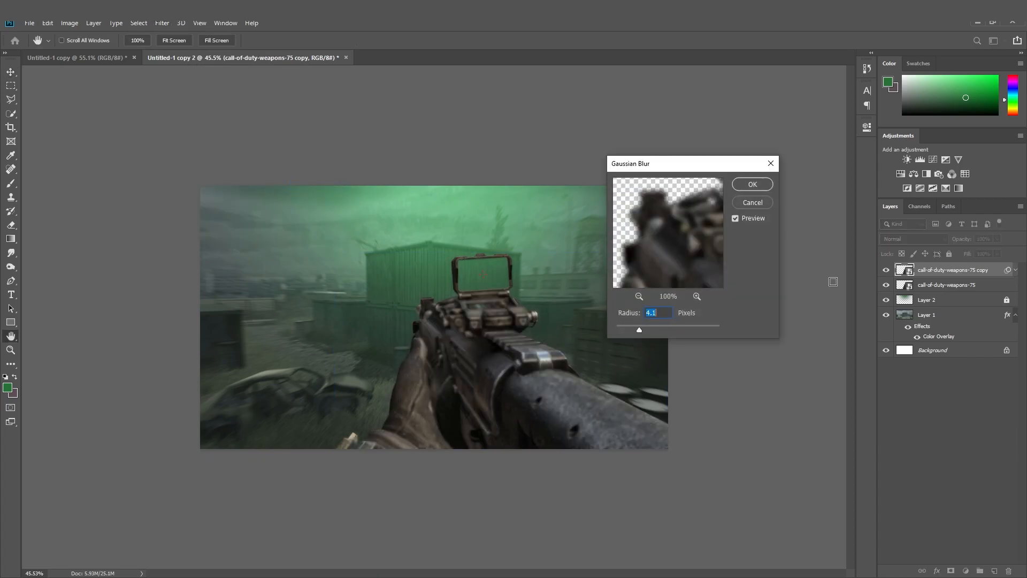
pyautogui.press('Return')
# Step: Try setting the blurred gun copy to Screen blending, hiding it with a black mask and brushing the effect onto the gun
pyautogui.press('v')
pyautogui.click(914, 238)
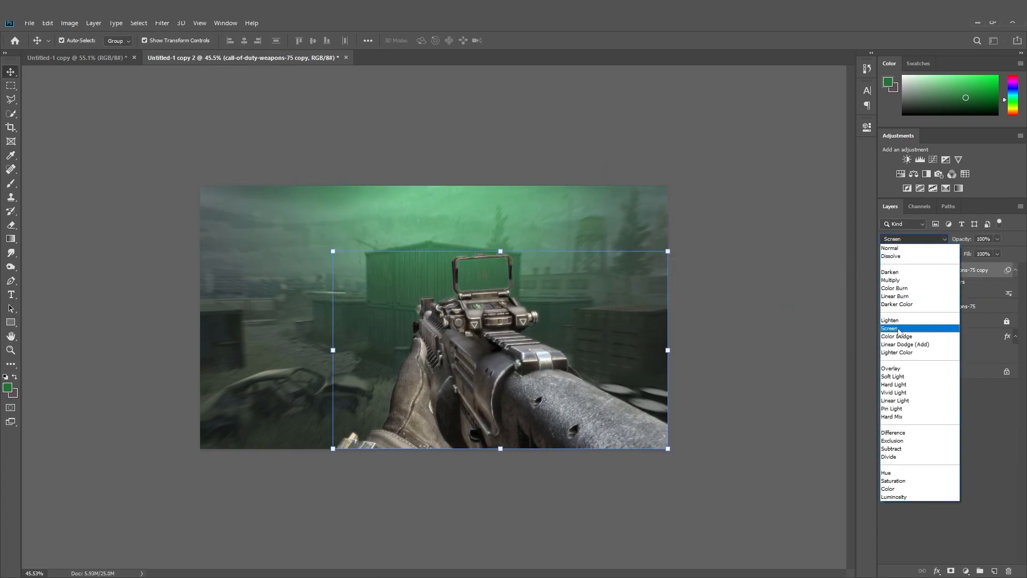
pyautogui.click(898, 328)
pyautogui.click(11, 183)
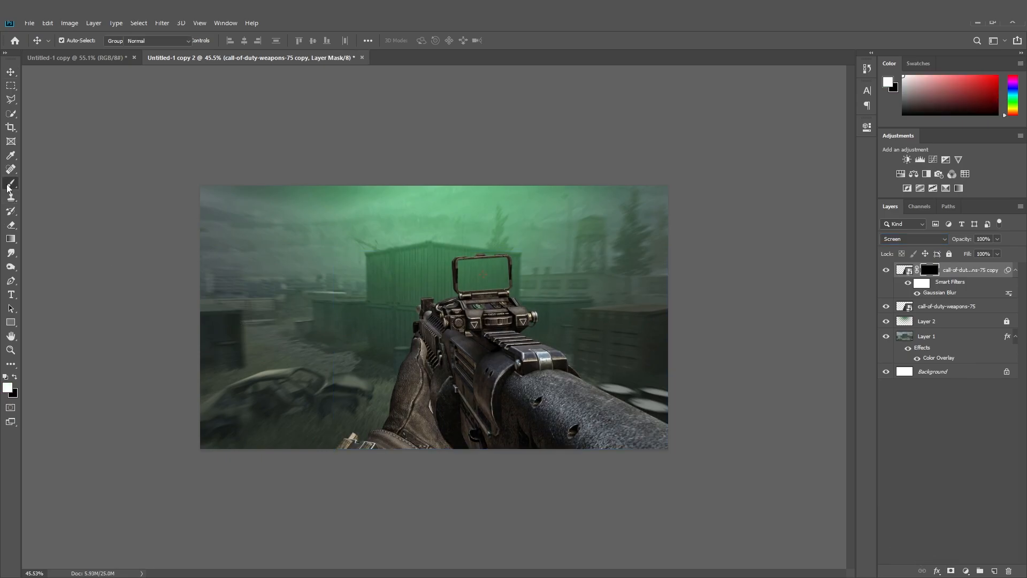
pyautogui.click(449, 327)
pyautogui.scroll(-5, 460, 335)
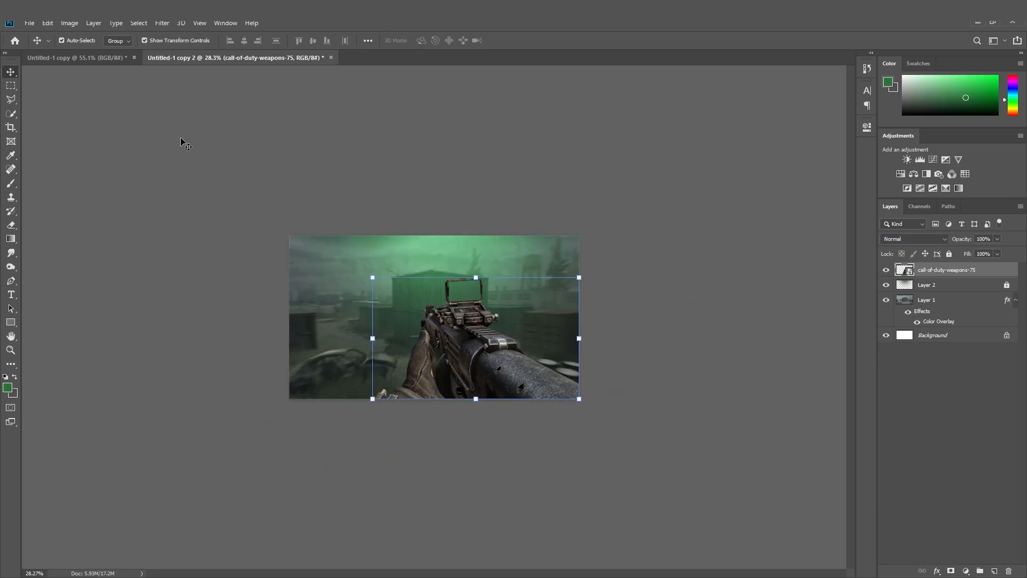
# Step: Add the text "AS" over the upper middle of the image and color it white ffffff
pyautogui.click(182, 140)
pyautogui.scroll(-3, 522, 355)
pyautogui.scroll(8, 522, 355)
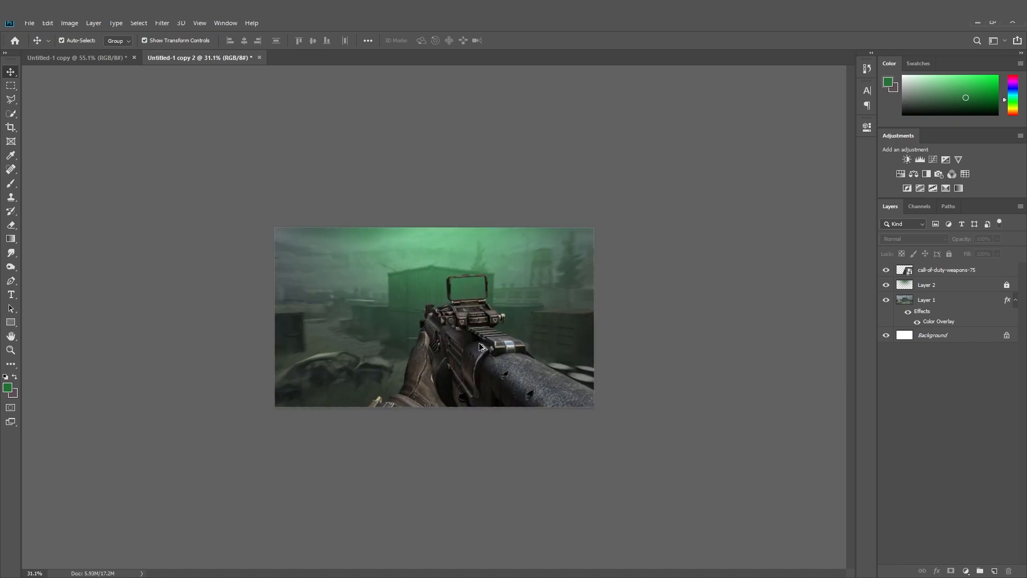
pyautogui.click(10, 294)
pyautogui.click(339, 291)
pyautogui.write('AS')
pyautogui.hotkey('ctrl', 'a')
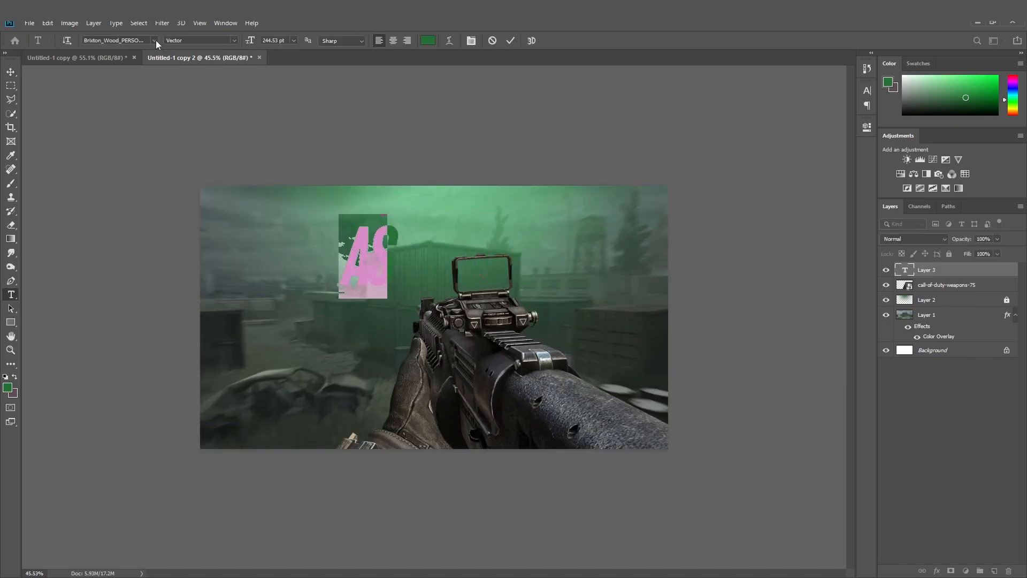
pyautogui.click(428, 41)
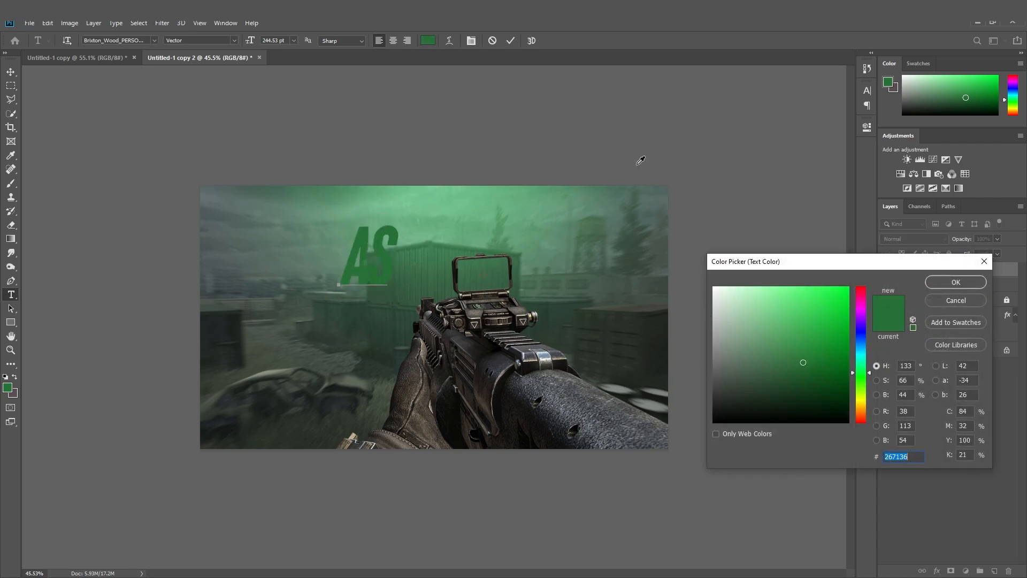
pyautogui.write('ffffff')
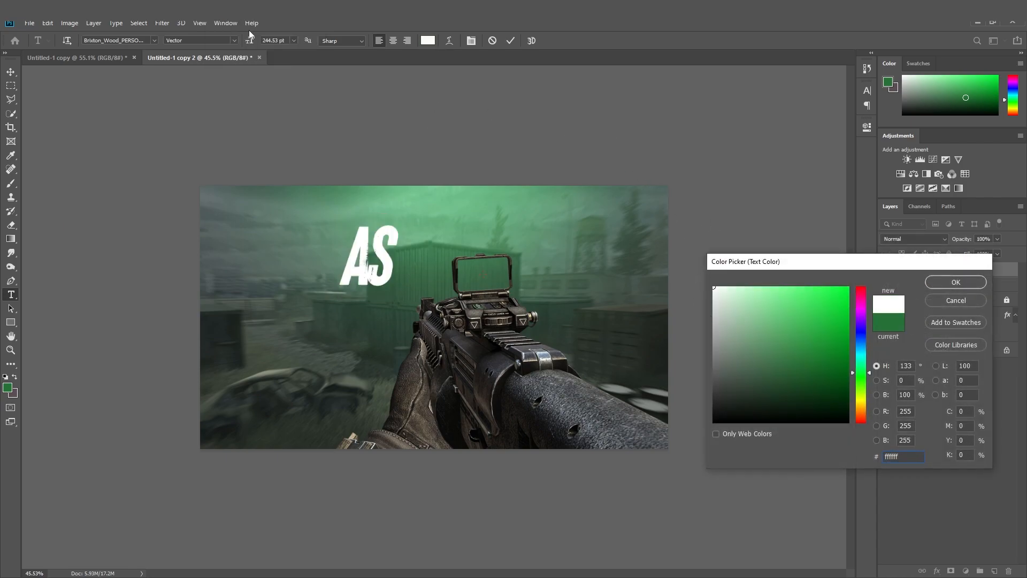
pyautogui.press('Return')
# Step: Set the text layer's blend mode to Overlay and change its font to Summer Hearts
pyautogui.click(905, 241)
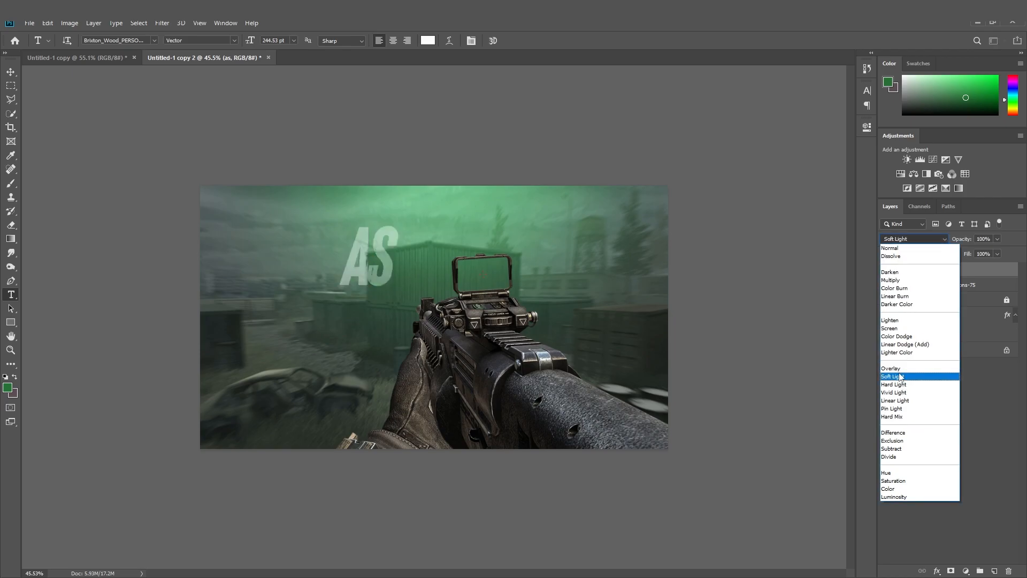
pyautogui.click(898, 370)
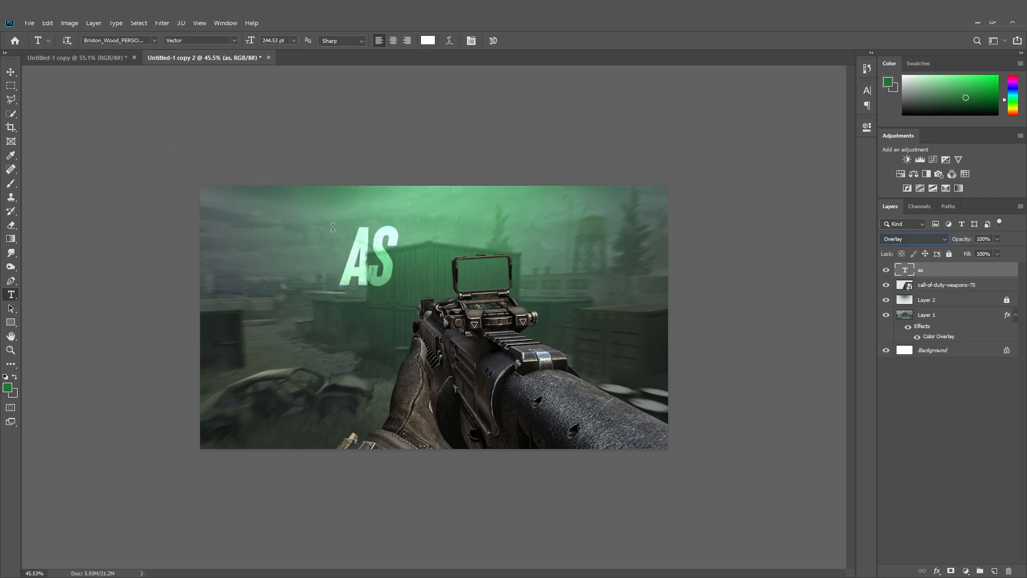
pyautogui.click(154, 40)
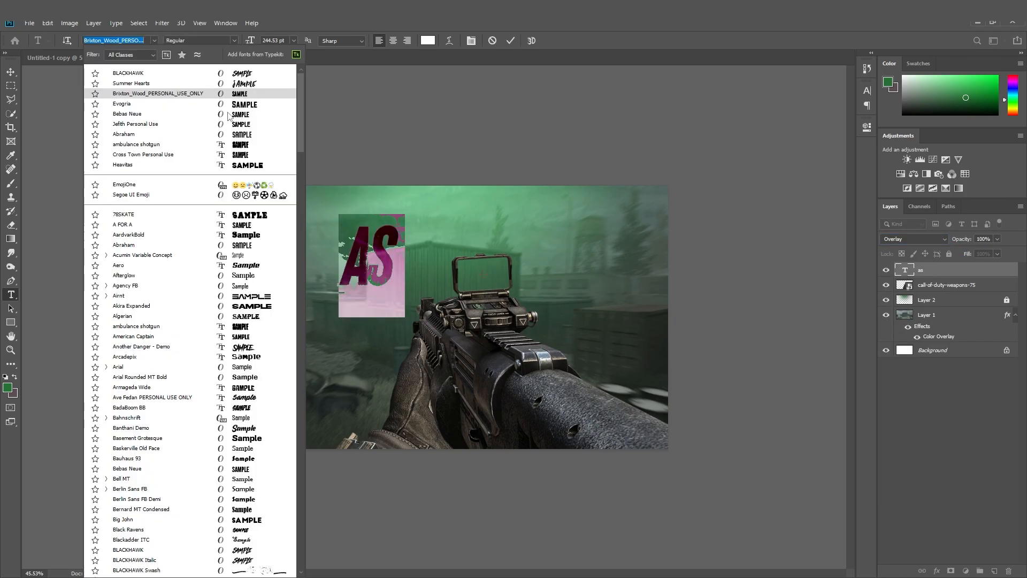
pyautogui.click(249, 84)
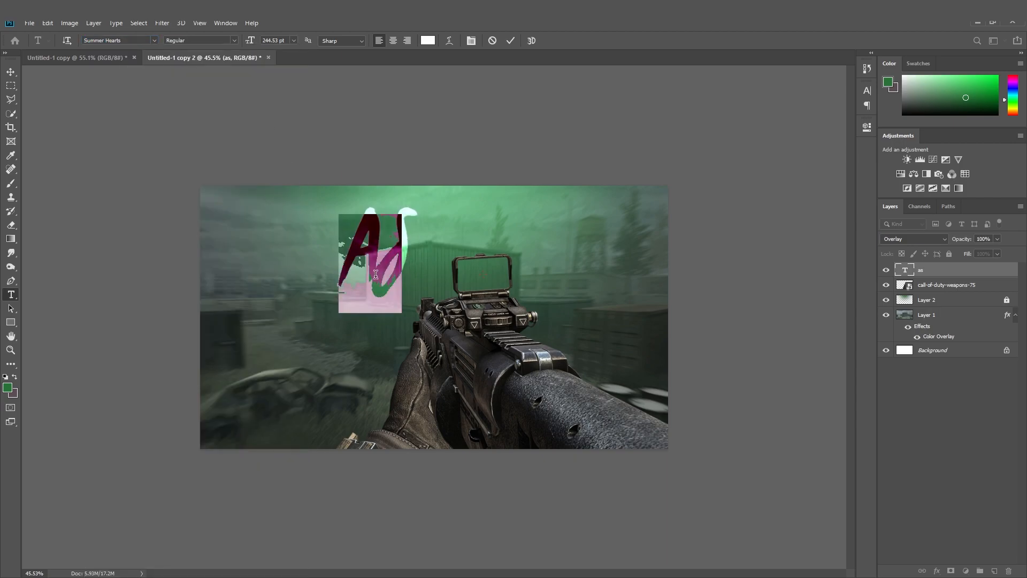
# Step: Clear the text's wording and try out other letters and a short word starting with REC
pyautogui.press('BackSpace')
pyautogui.write('KT')
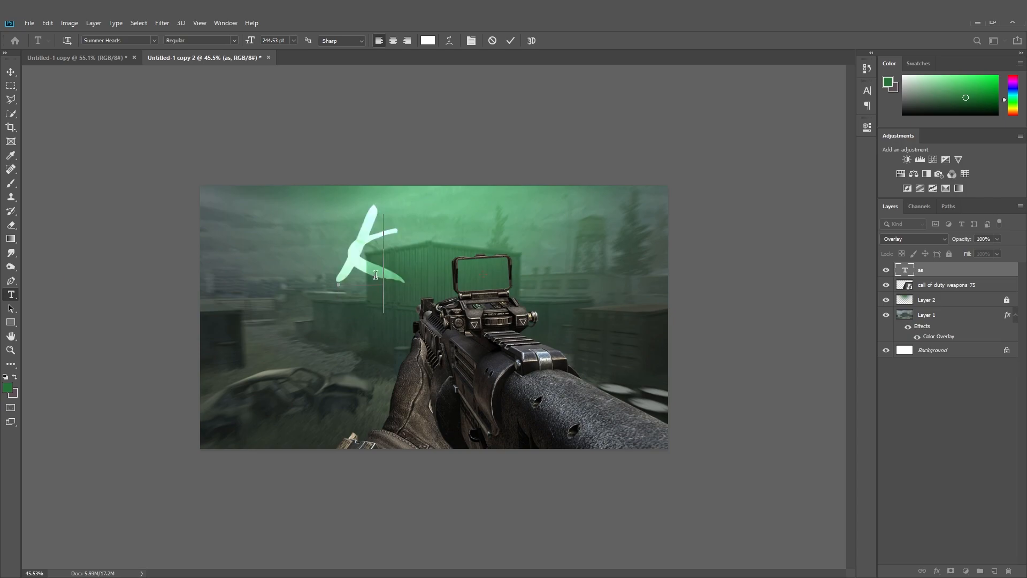
pyautogui.press('BackSpace')
pyautogui.press('BackSpace')
pyautogui.write('R')
pyautogui.press('BackSpace')
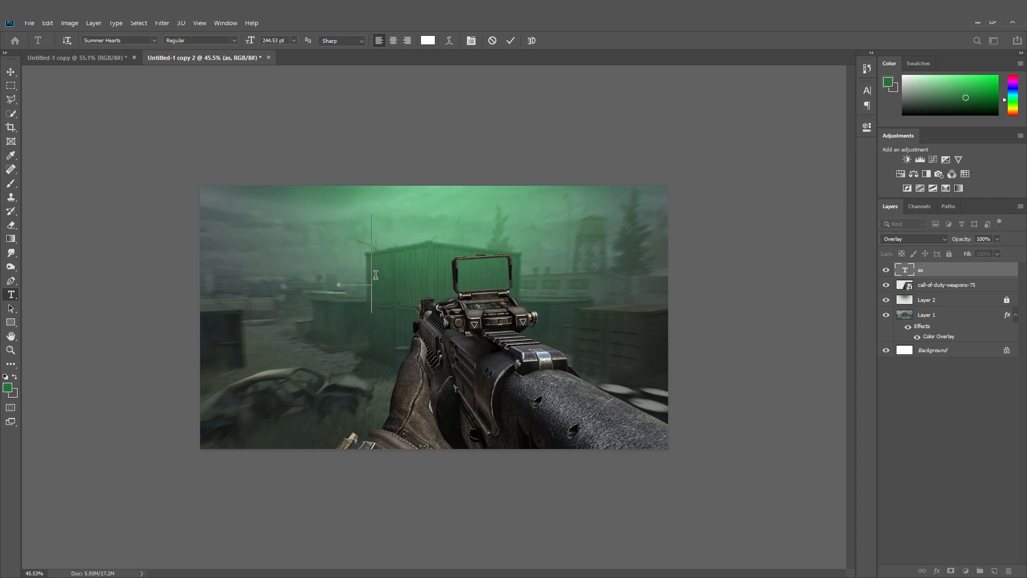
pyautogui.write('RECOOE')
pyautogui.press('BackSpace')
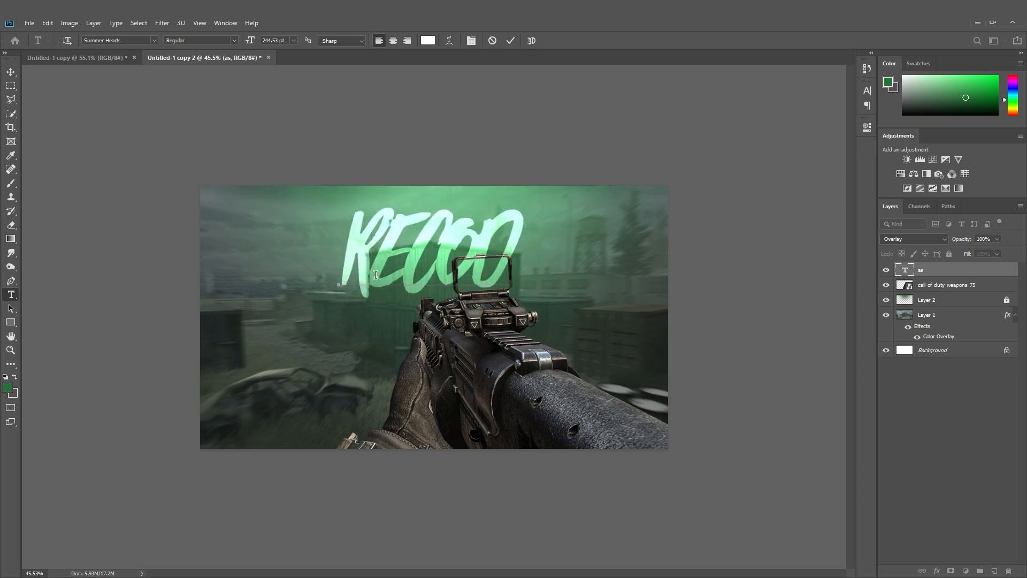
pyautogui.press('BackSpace')
pyautogui.press('BackSpace')
pyautogui.press('BackSpace')
pyautogui.press('BackSpace')
pyautogui.press('BackSpace')
pyautogui.write('K')
pyautogui.press('BackSpace')
# Step: Set the wording to HEADSHOT and place the text behind the gun, across the middle of the image
pyautogui.write('HEADSHOT')
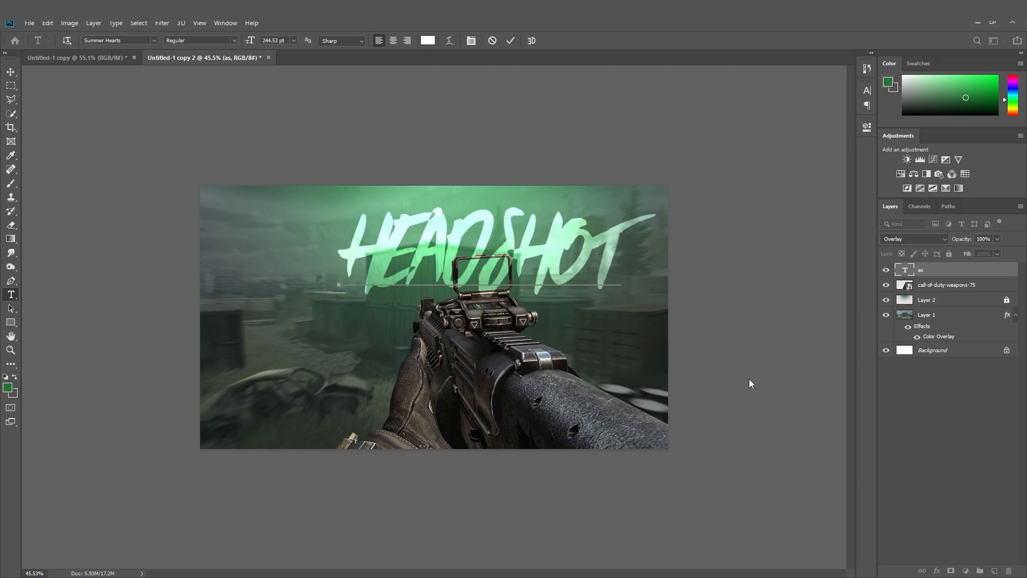
pyautogui.hotkey('ctrl', 'a')
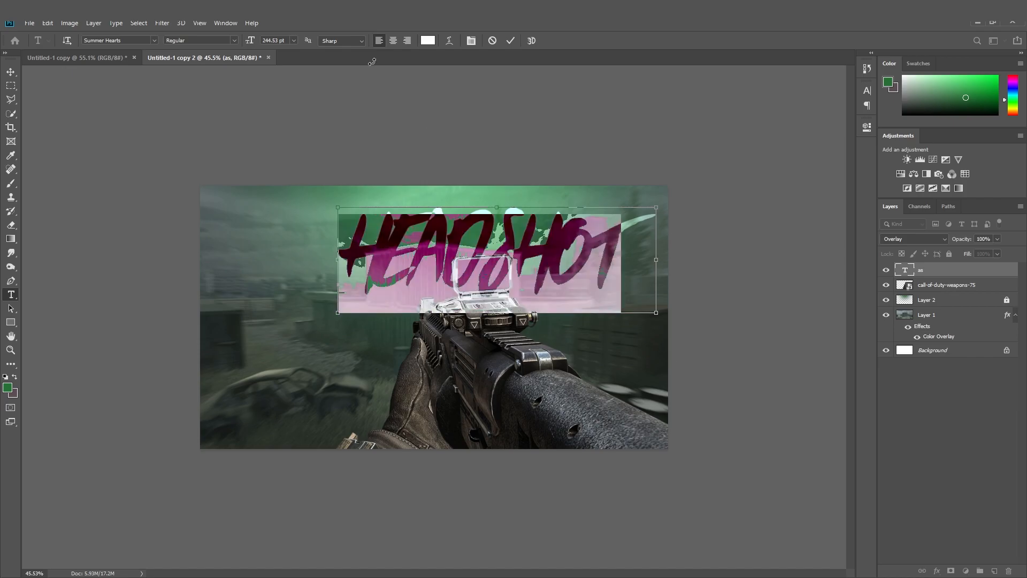
pyautogui.click(10, 72)
pyautogui.moveTo(570, 241); pyautogui.dragTo(527, 288)
pyautogui.moveTo(921, 270); pyautogui.dragTo(946, 292)
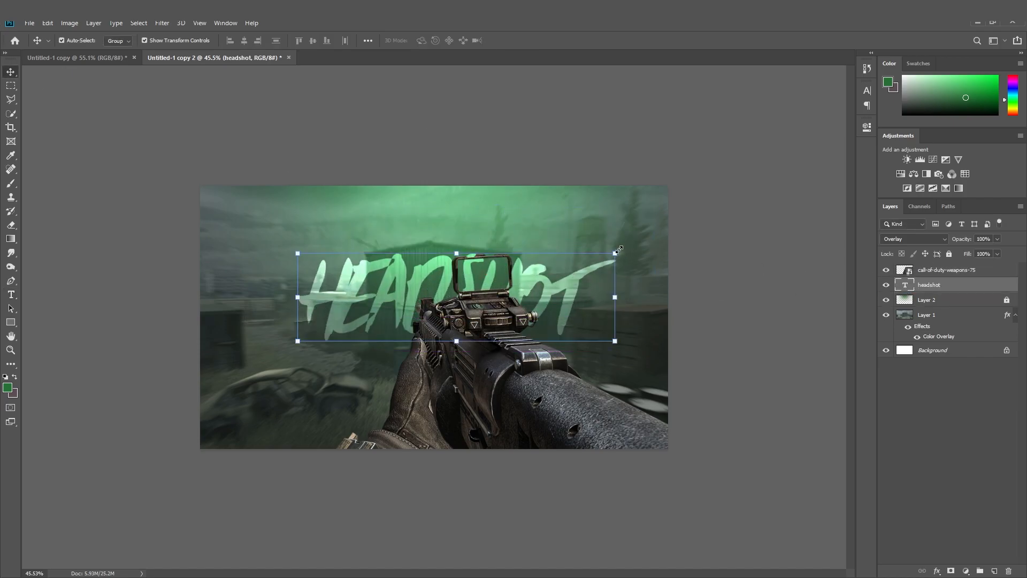
# Step: Enlarge the HEADSHOT text to about 138% and skew it vertically by -9.36° so it rises toward its end
pyautogui.hotkey('ctrl', 't')
pyautogui.moveTo(614, 253); pyautogui.dragTo(667, 215)
pyautogui.moveTo(675, 304); pyautogui.dragTo(676, 233)
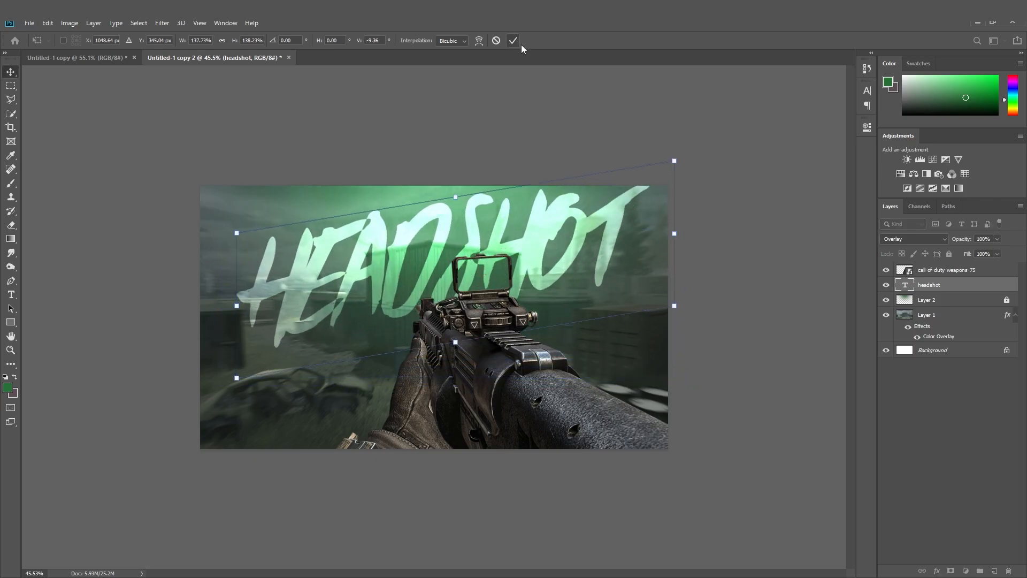
pyautogui.click(514, 40)
# Step: Change the HEADSHOT text's font to BLACKHAWK and shift the text slightly right and up behind the gun
pyautogui.doubleClick(904, 285)
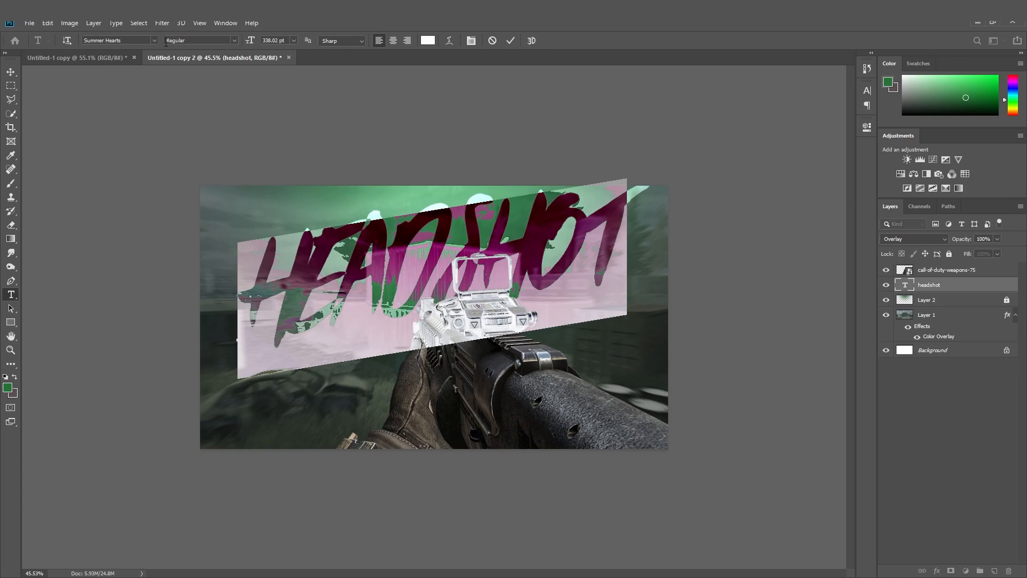
pyautogui.click(154, 40)
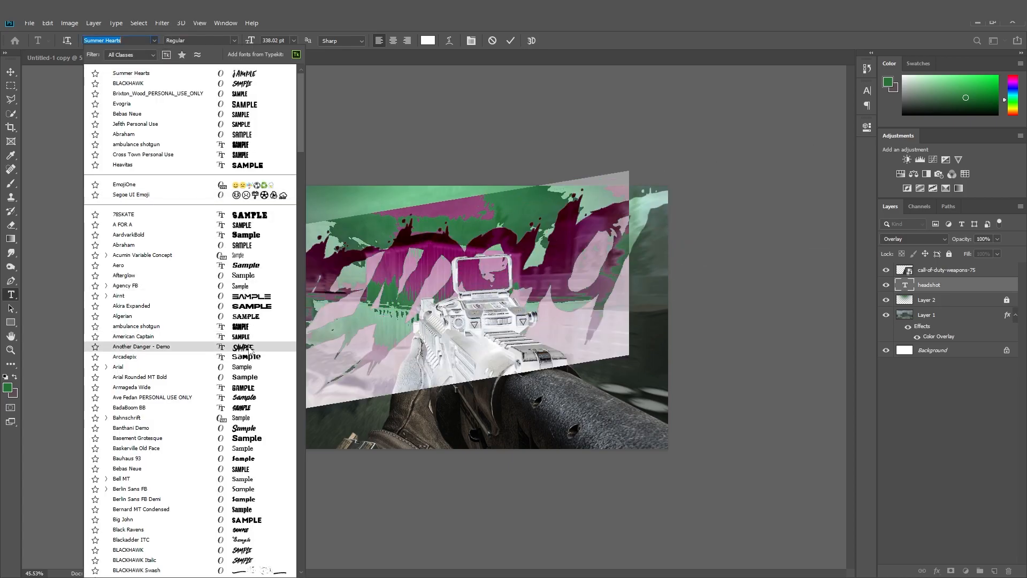
pyautogui.scroll(-3, 245, 447)
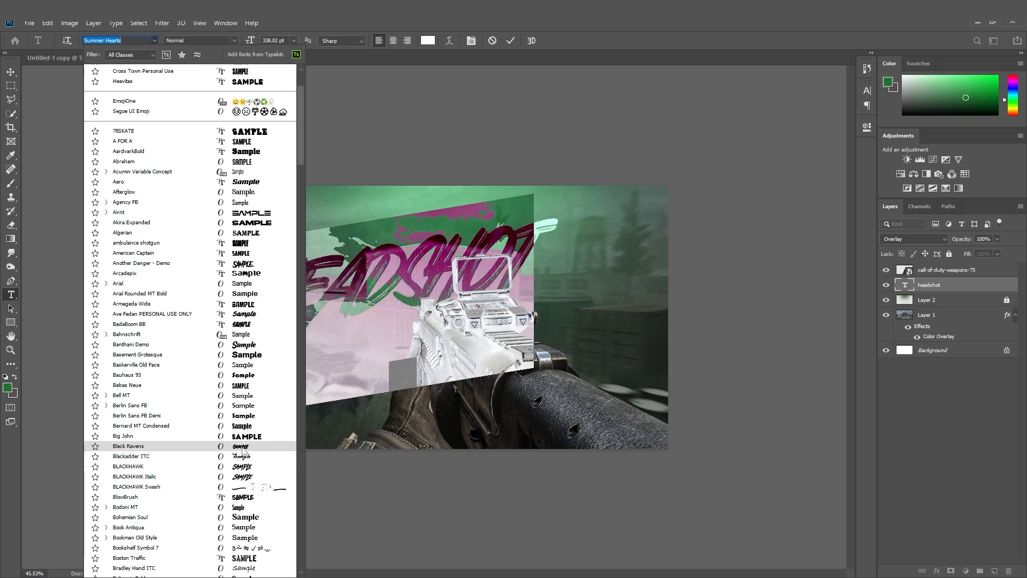
pyautogui.click(160, 466)
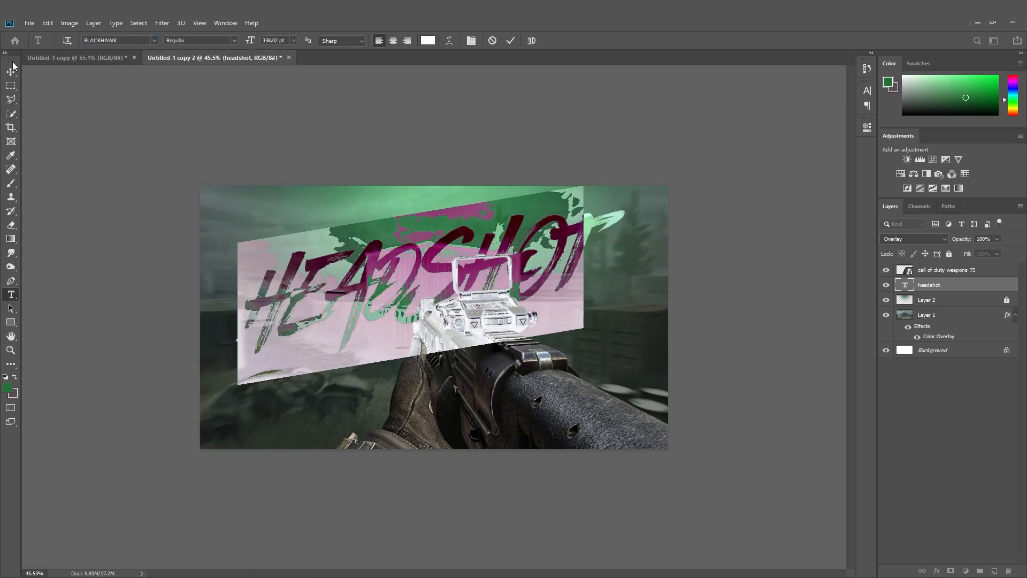
pyautogui.click(10, 71)
pyautogui.moveTo(356, 278); pyautogui.dragTo(382, 271)
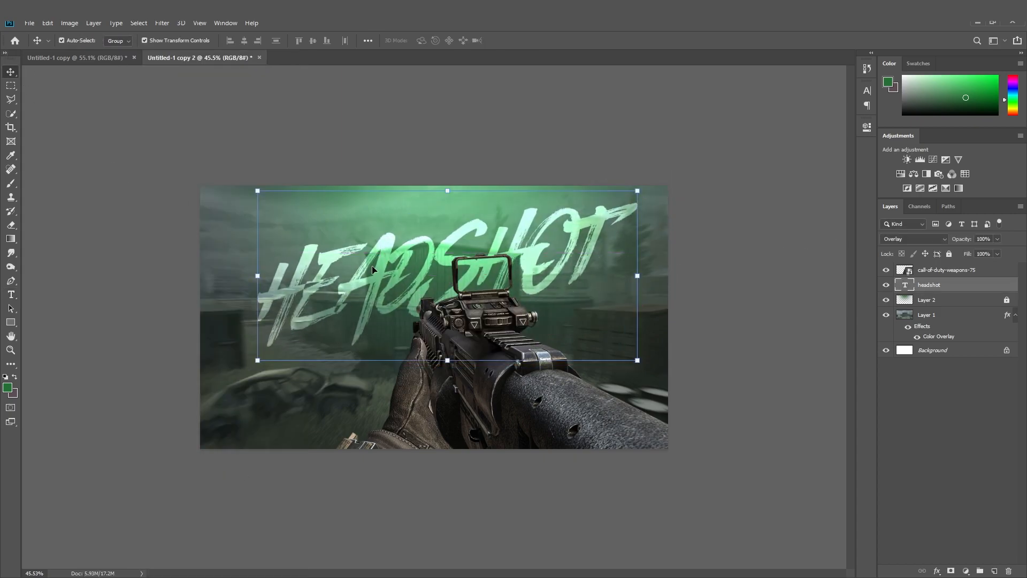
# Step: Try duplicating the HEADSHOT text layer to intensify its Overlay effect
pyautogui.scroll(-5, 372, 268)
pyautogui.scroll(4, 532, 368)
pyautogui.hotkey('ctrl', 'j')
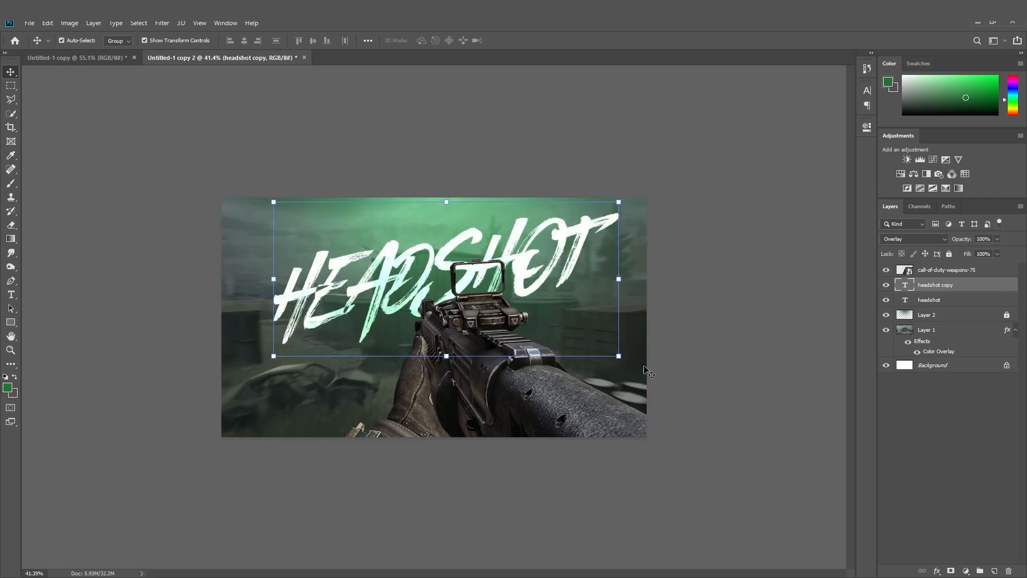
pyautogui.hotkey('ctrl', 'z')
pyautogui.keyDown('ctrl'); pyautogui.click(706, 360); pyautogui.keyUp('ctrl')
pyautogui.scroll(-5, 628, 371)
pyautogui.scroll(5, 628, 371)
# Step: Undo the duplication of the HEADSHOT text layer so only the original text layer remains
pyautogui.click(561, 269)
pyautogui.click(935, 570)
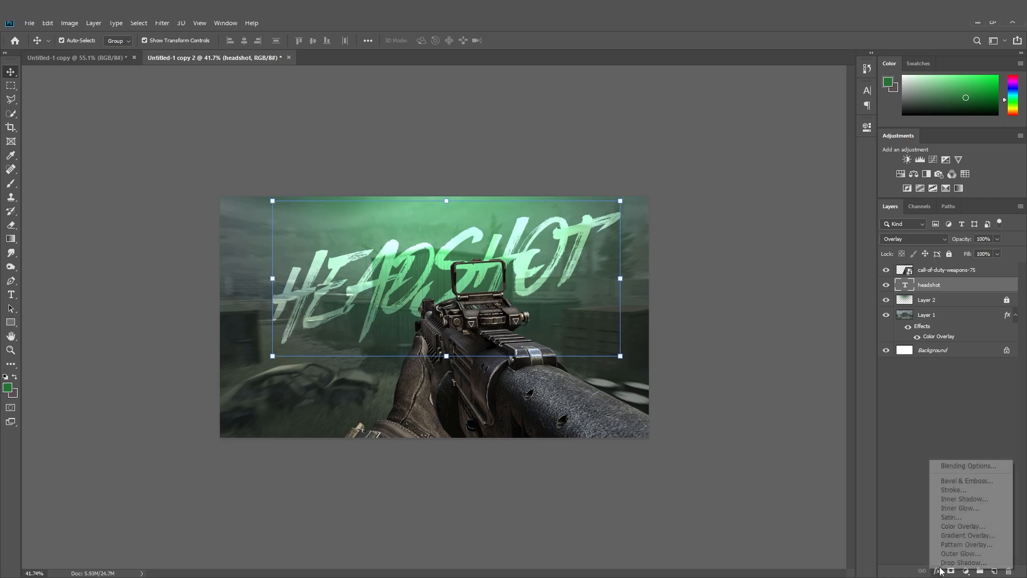
pyautogui.click(710, 495)
pyautogui.click(620, 357)
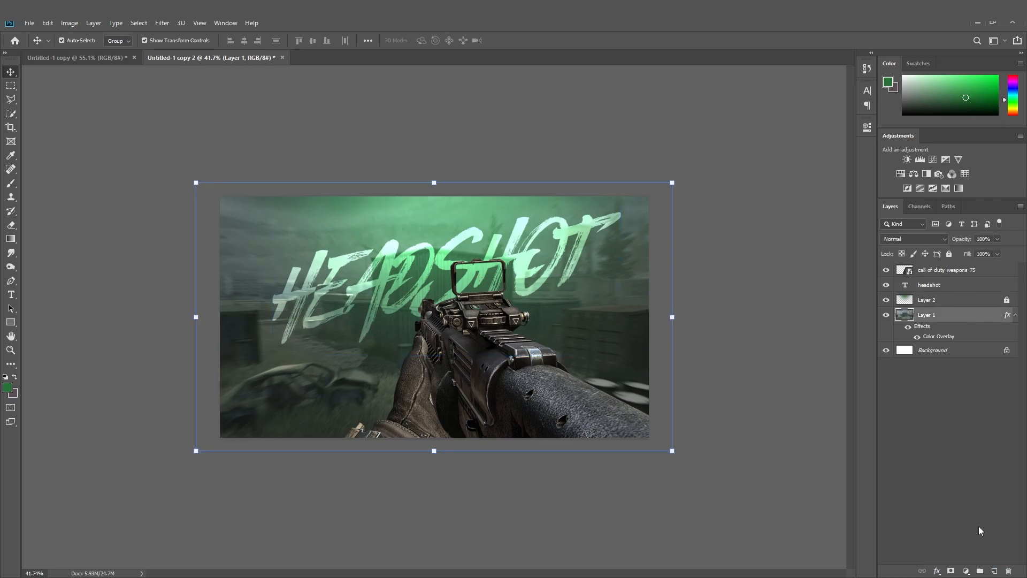
pyautogui.click(776, 433)
# Step: Compare the HEADSHOT composition with the SHOOTING PRACTICE thumbnail in the other open document and inspect the gun and title
pyautogui.click(88, 60)
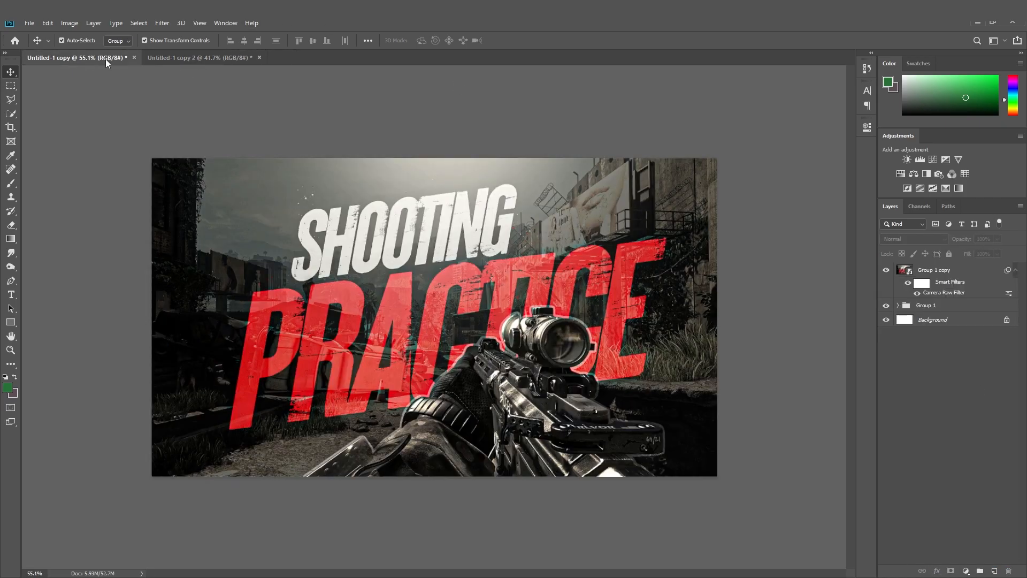
pyautogui.click(189, 59)
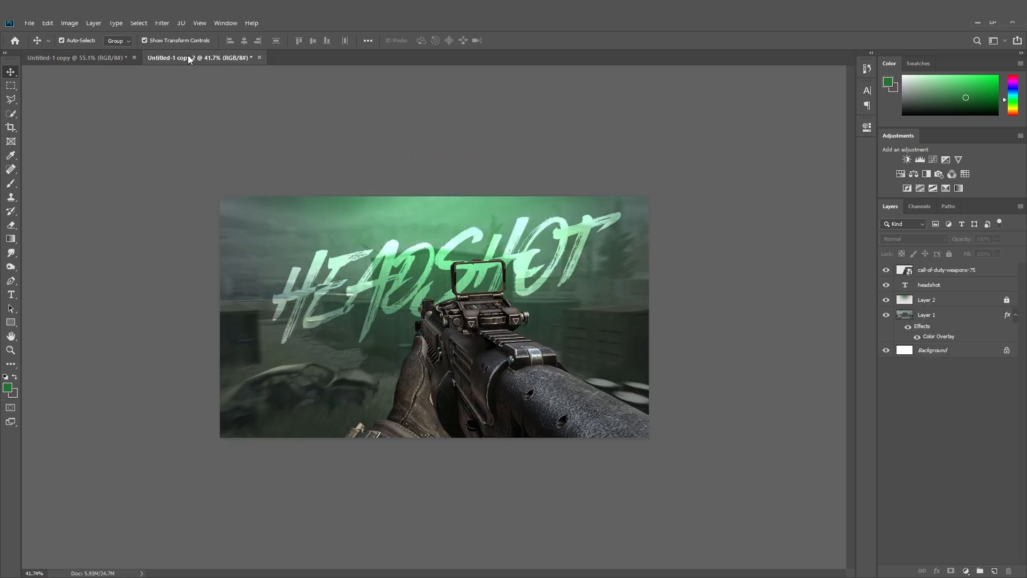
pyautogui.click(517, 356)
pyautogui.click(743, 412)
pyautogui.moveTo(517, 364); pyautogui.dragTo(523, 373)
pyautogui.hotkey('ctrl', 'z')
pyautogui.click(706, 332)
pyautogui.scroll(-1, 605, 350)
pyautogui.scroll(4, 605, 351)
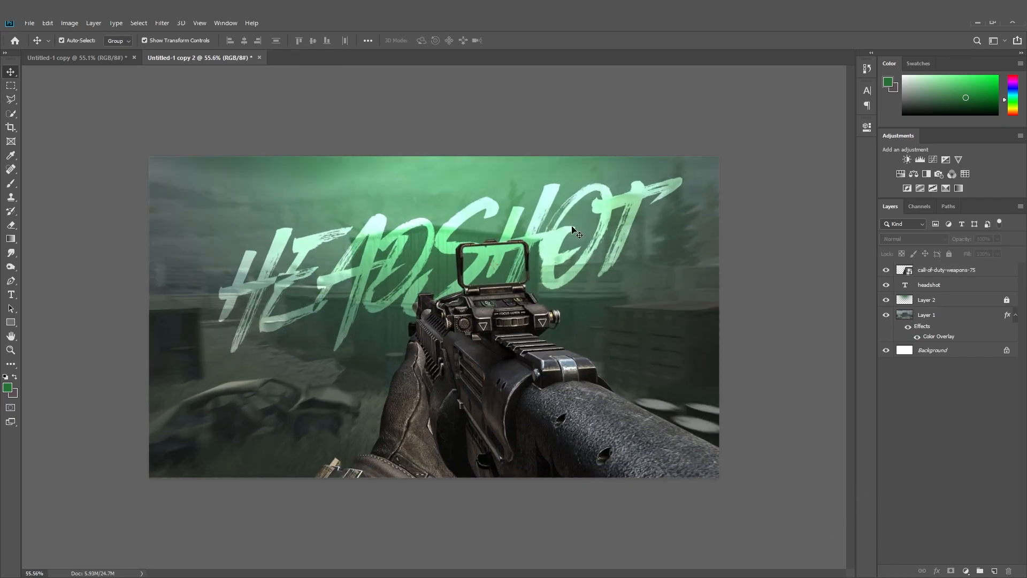
pyautogui.click(612, 427)
pyautogui.click(744, 377)
pyautogui.scroll(-2, 572, 333)
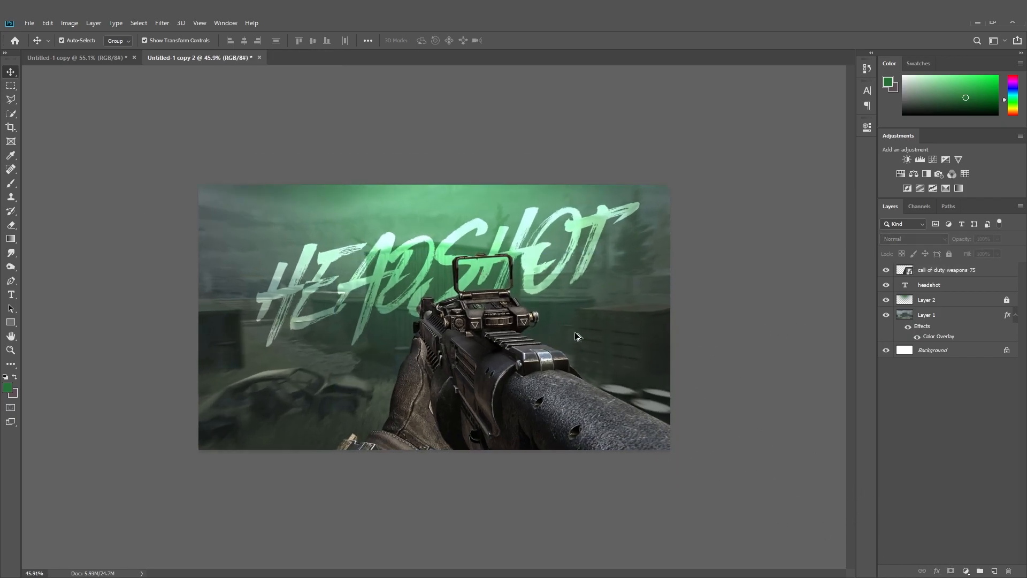
# Step: Add a new top layer in Linear Dodge (Add) mode and prepare the Brush with a brighter green
pyautogui.click(995, 571)
pyautogui.click(10, 182)
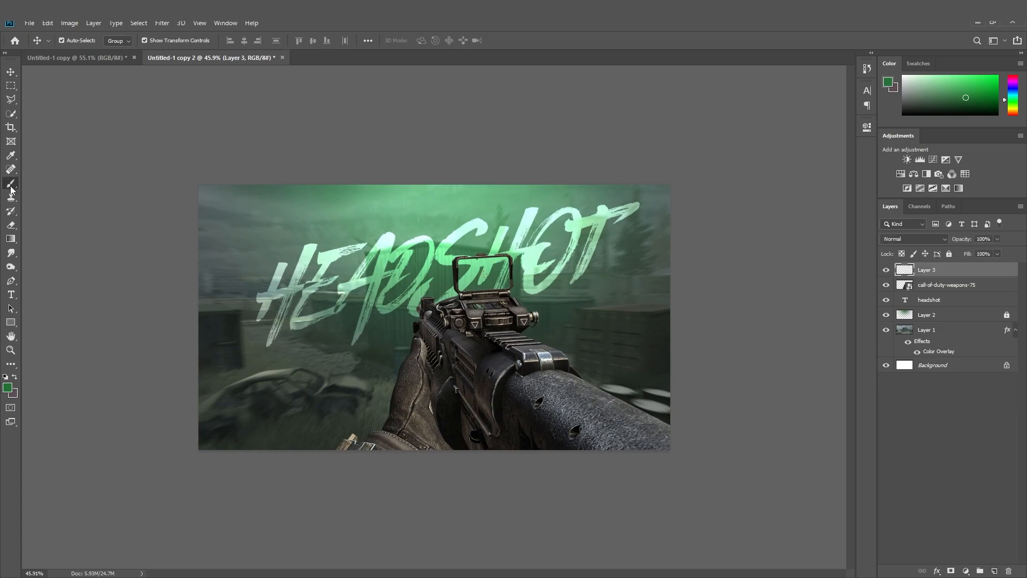
pyautogui.click(7, 389)
pyautogui.click(828, 316)
pyautogui.click(955, 281)
pyautogui.click(907, 239)
pyautogui.click(906, 344)
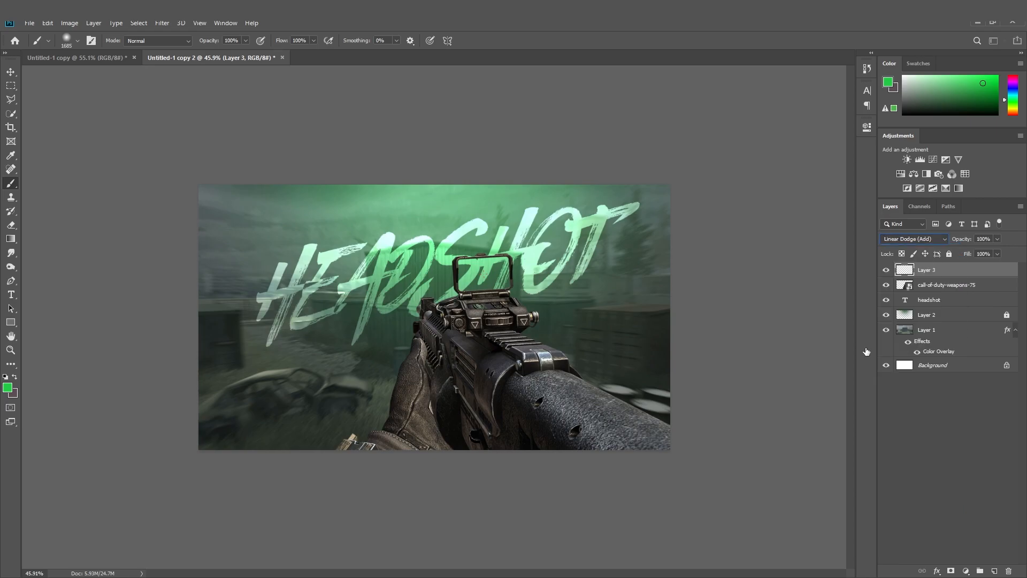
# Step: Try brushing large soft green glows along the image's lower edge, over the gun
pyautogui.moveTo(463, 399); pyautogui.dragTo(528, 400)
pyautogui.click(206, 492)
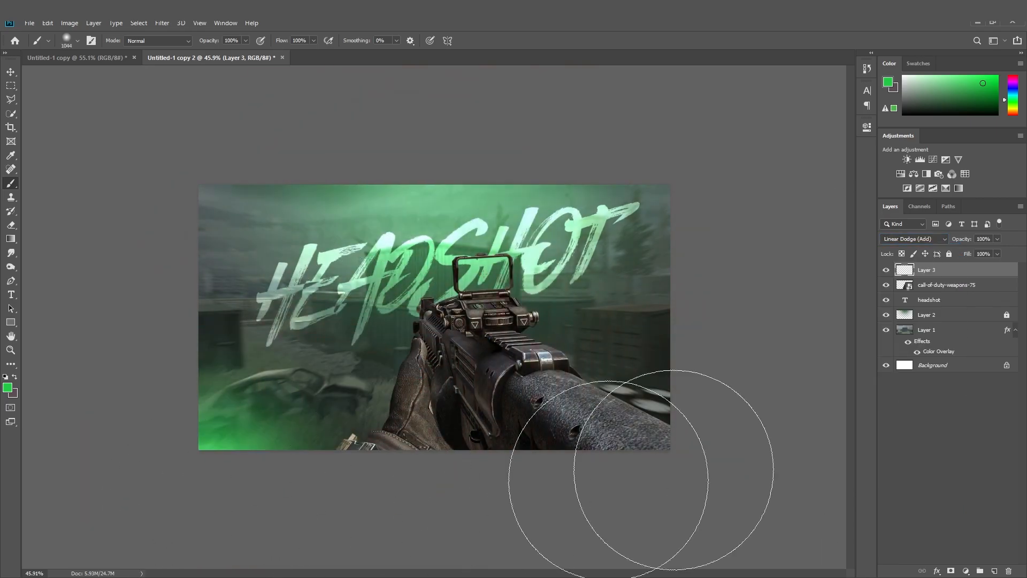
pyautogui.hotkey('ctrl', 'z')
pyautogui.moveTo(378, 401); pyautogui.dragTo(459, 422)
pyautogui.click(416, 494)
pyautogui.scroll(-3, 471, 476)
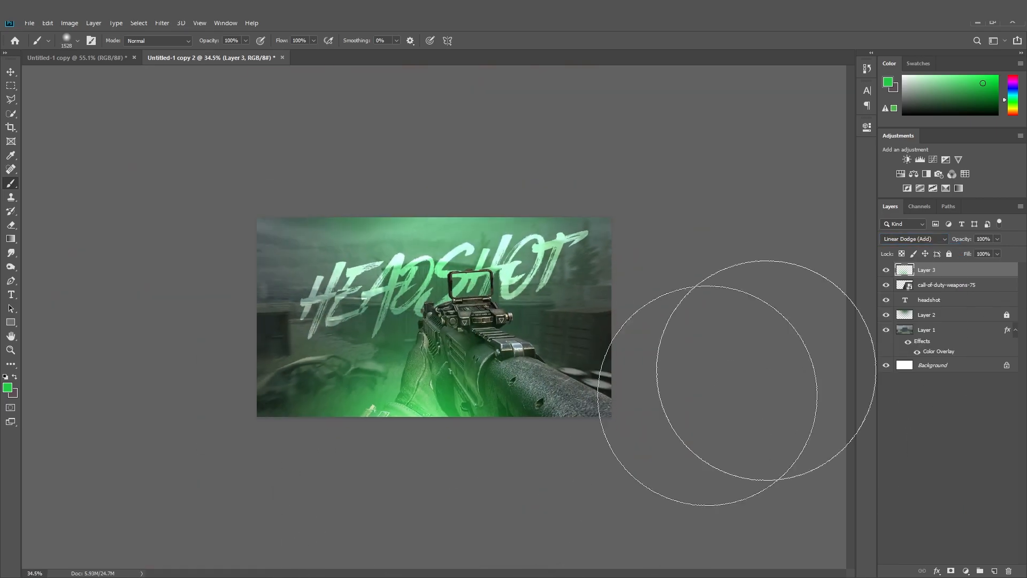
pyautogui.hotkey('ctrl', 'z')
# Step: Place the glow layer beneath the gun layer and brush soft green light into the image's two lower corners
pyautogui.moveTo(969, 272); pyautogui.dragTo(974, 293)
pyautogui.click(420, 475)
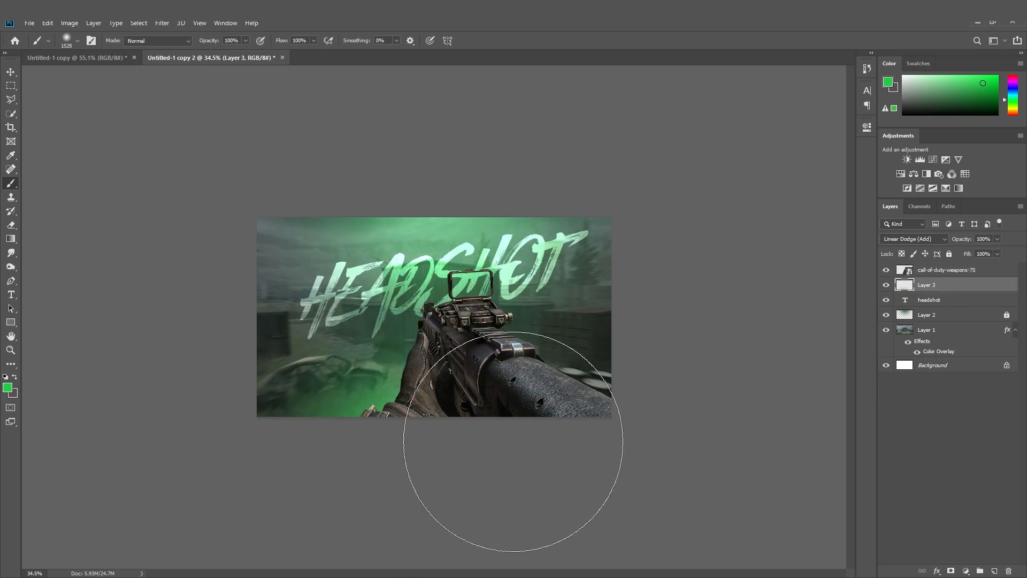
pyautogui.hotkey('ctrl', 'z')
pyautogui.click(289, 508)
pyautogui.click(634, 473)
pyautogui.scroll(-4, 584, 445)
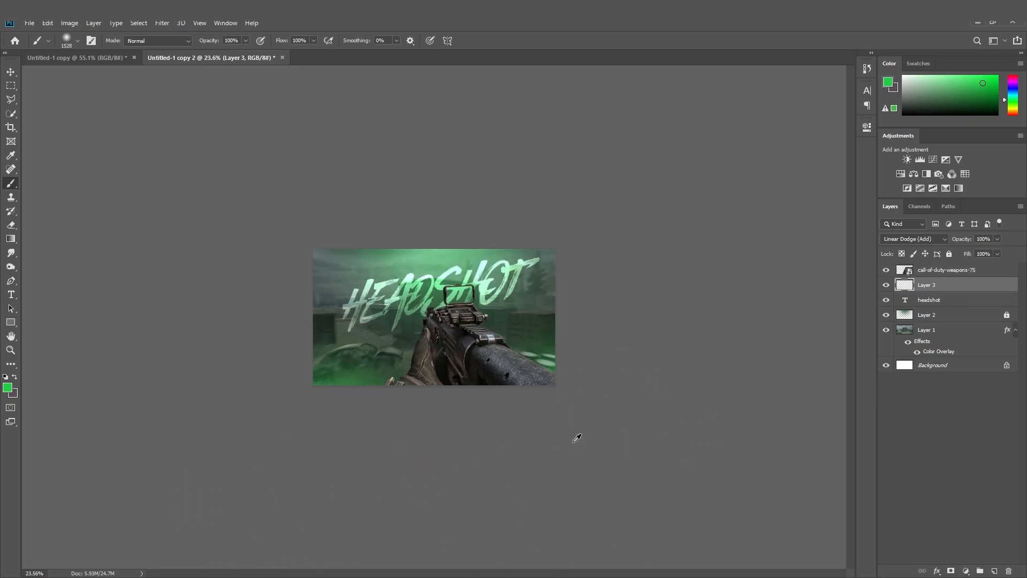
pyautogui.scroll(5, 576, 438)
# Step: Group all layers above the Background, duplicate the group and convert the copy to a smart object
pyautogui.click(11, 73)
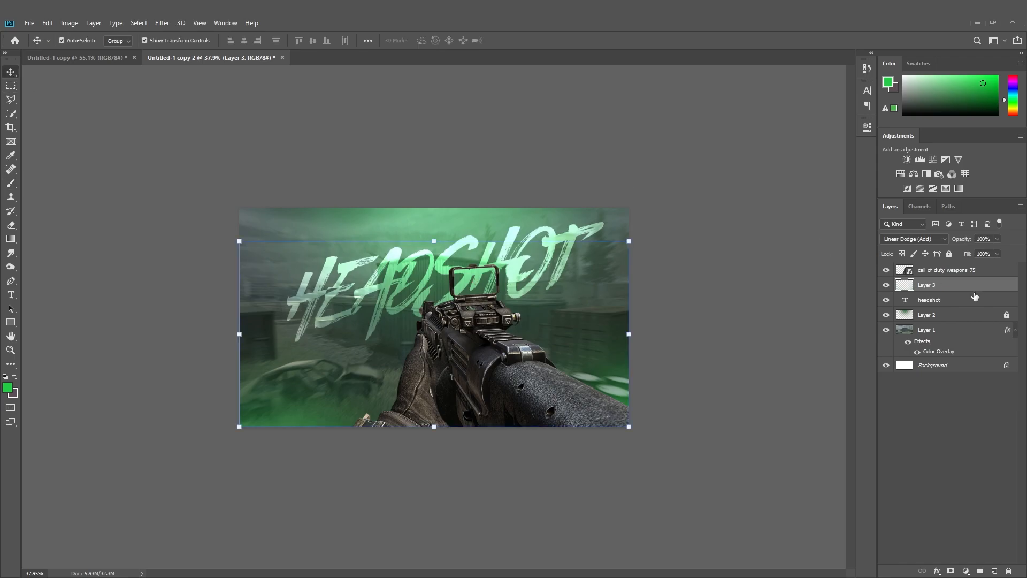
pyautogui.click(947, 274)
pyautogui.keyDown('shift'); pyautogui.click(939, 330); pyautogui.keyUp('shift')
pyautogui.hotkey('ctrl', 'g')
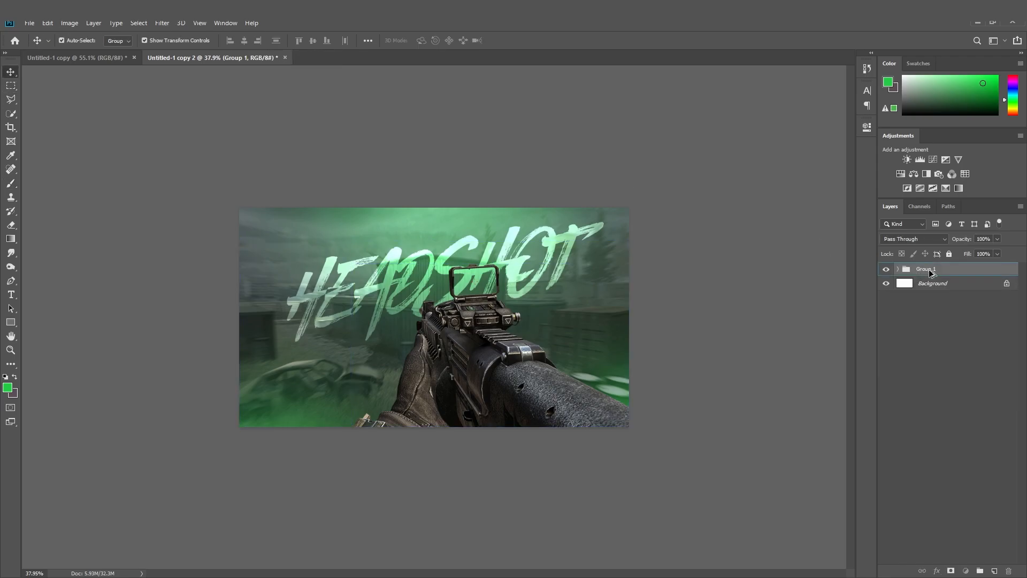
pyautogui.hotkey('ctrl', 'j')
pyautogui.rightClick(934, 270)
pyautogui.click(877, 427)
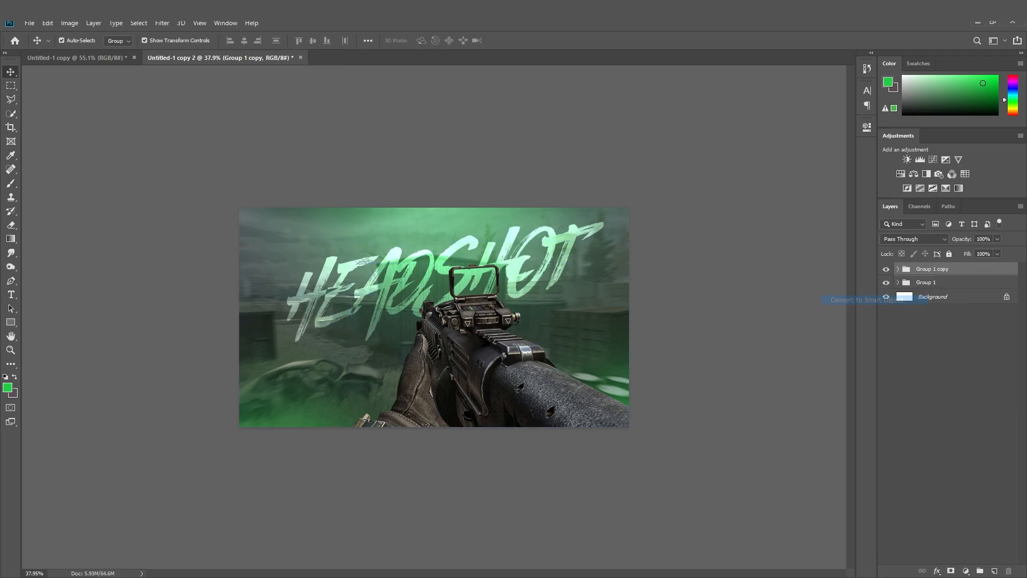
# Step: Start a Camera Raw Filter on the group copy with Clarity +23, Contrast +19 and Exposure -0.50
pyautogui.click(161, 23)
pyautogui.click(187, 86)
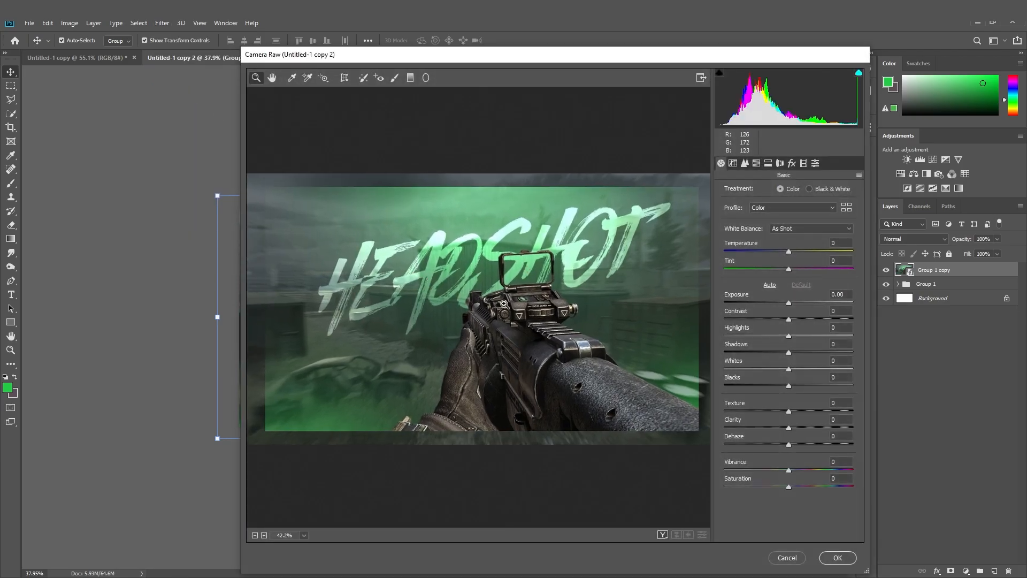
pyautogui.moveTo(784, 428); pyautogui.dragTo(804, 425)
pyautogui.moveTo(782, 301); pyautogui.dragTo(794, 316)
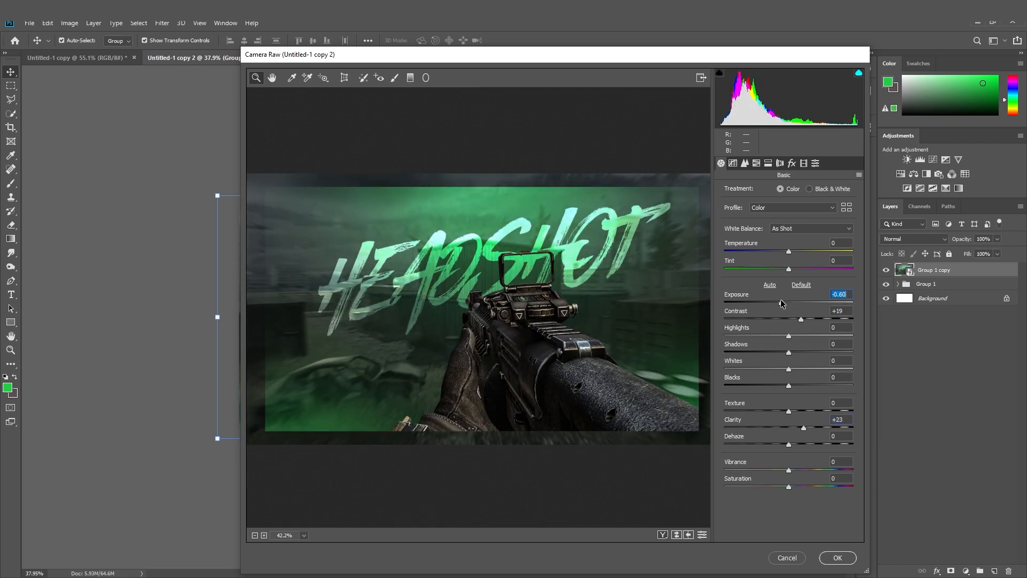
# Step: Use the Cool Shadows & Warm Highlights preset, set Exposure -0.70, Texture +21 and Clarity +35, and apply the filter
pyautogui.click(815, 164)
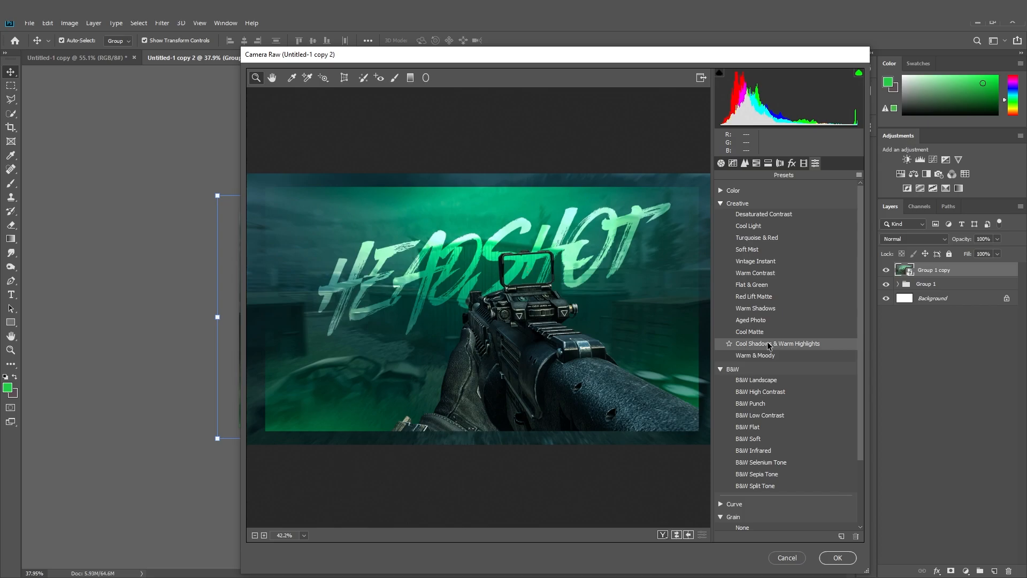
pyautogui.click(768, 345)
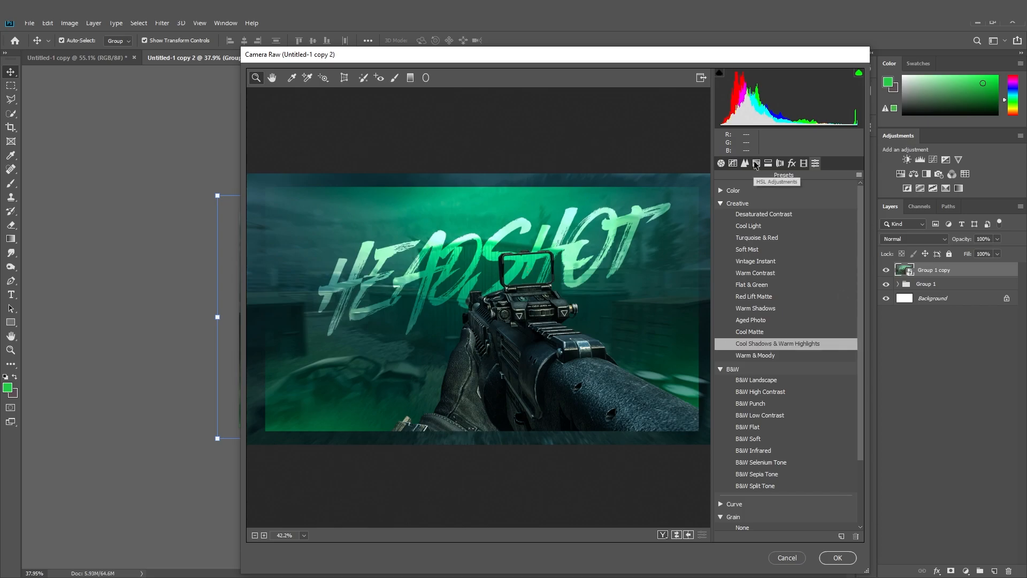
pyautogui.click(722, 163)
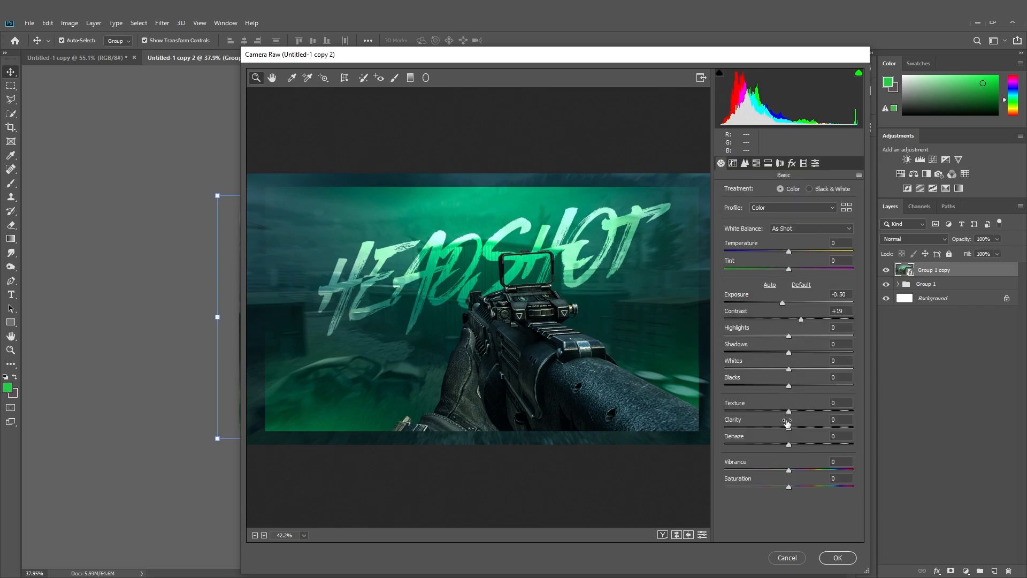
pyautogui.moveTo(786, 421); pyautogui.dragTo(806, 421)
pyautogui.moveTo(782, 304); pyautogui.dragTo(780, 301)
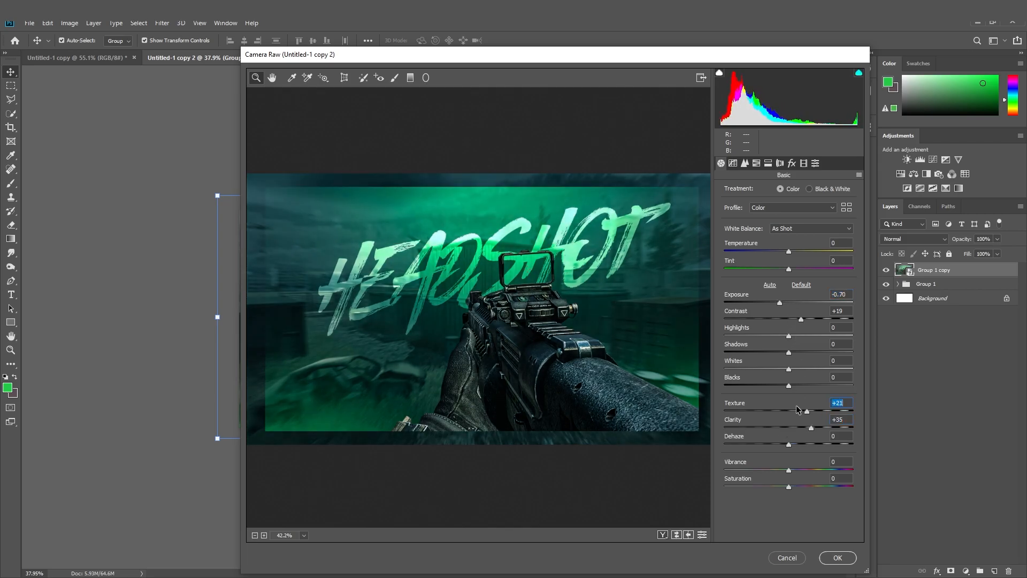
pyautogui.moveTo(776, 344); pyautogui.dragTo(802, 367)
pyautogui.click(837, 560)
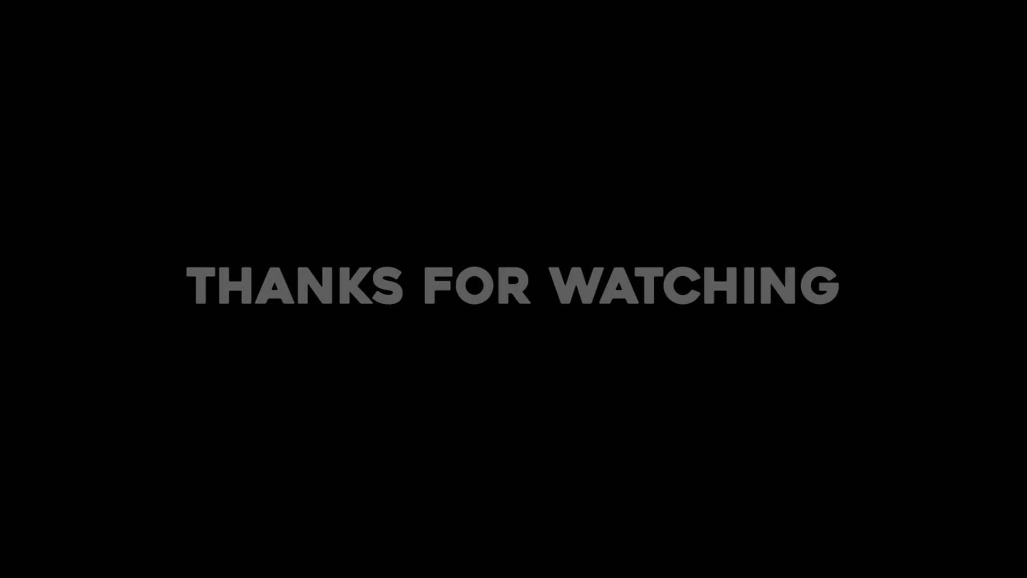